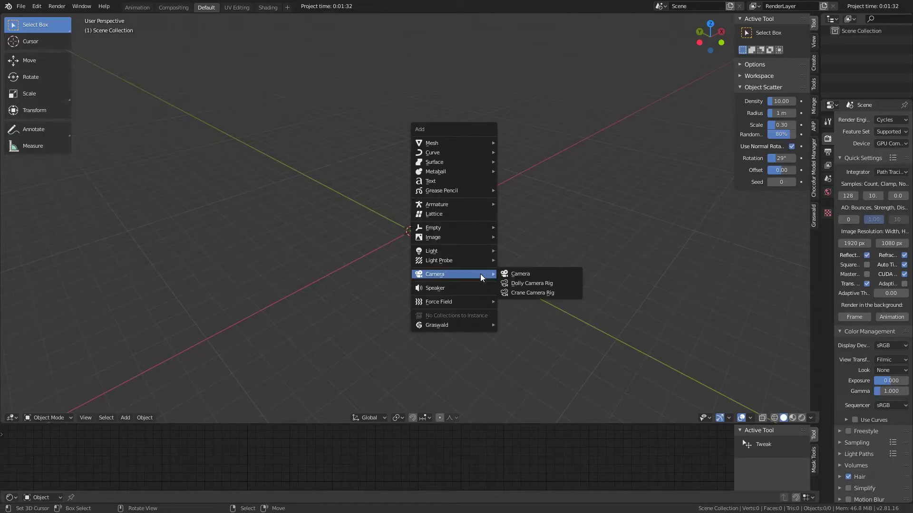
- Add a Landscape mesh to the empty scene
mouse_move(471, 142)
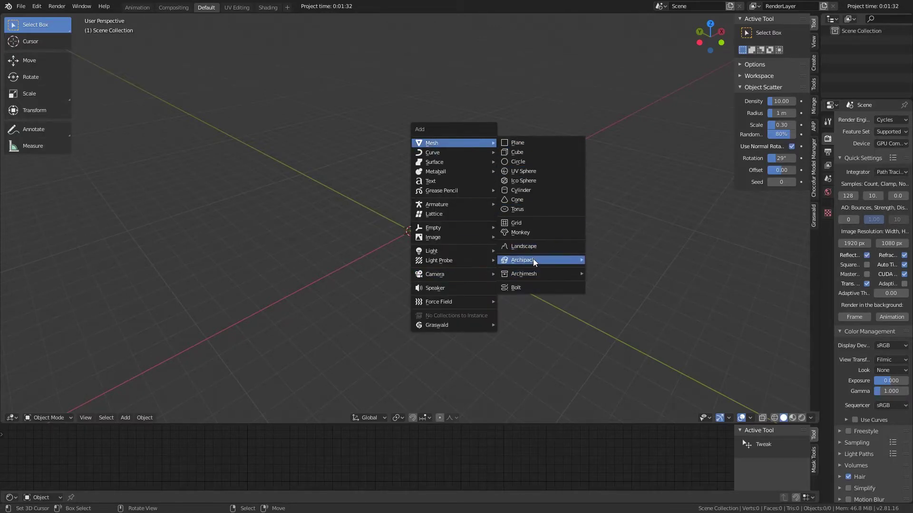
left_click(530, 246)
- Add a camera at the origin and clear its rotation so it looks straight down
key("shift+a")
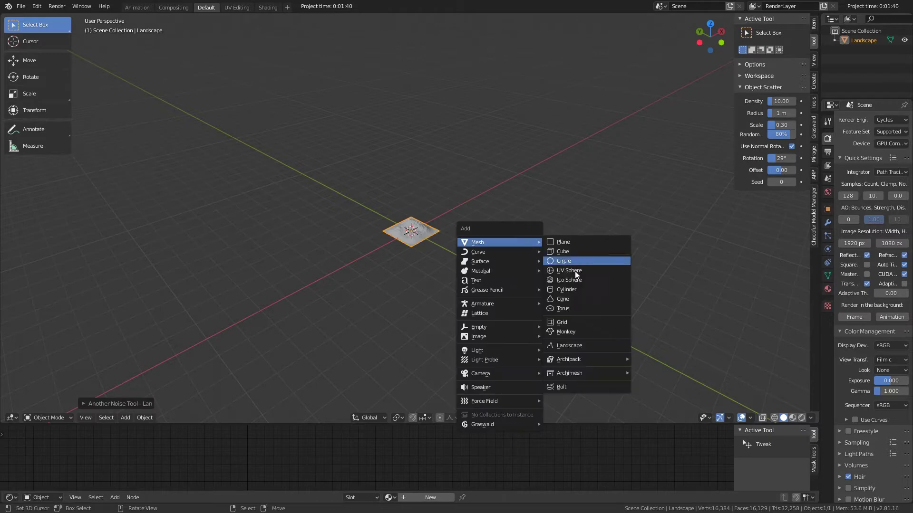
mouse_move(518, 374)
left_click(569, 374)
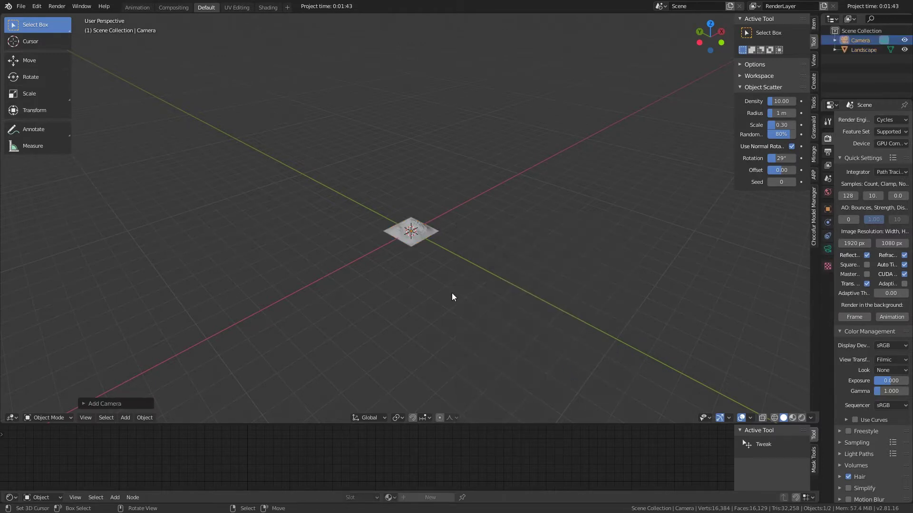
key("alt+r")
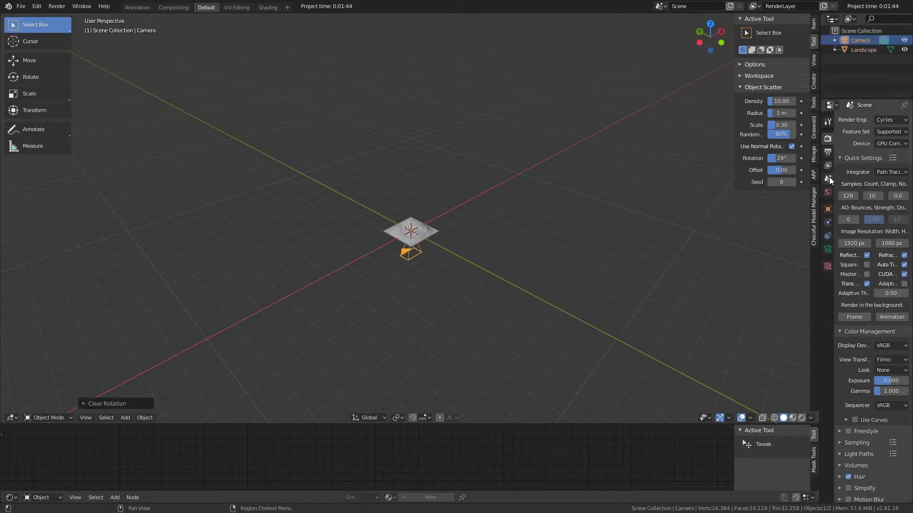
- Set the render resolution to 1024 × 1024 px with a resolution percentage of 200%
left_click(828, 151)
left_click(859, 117)
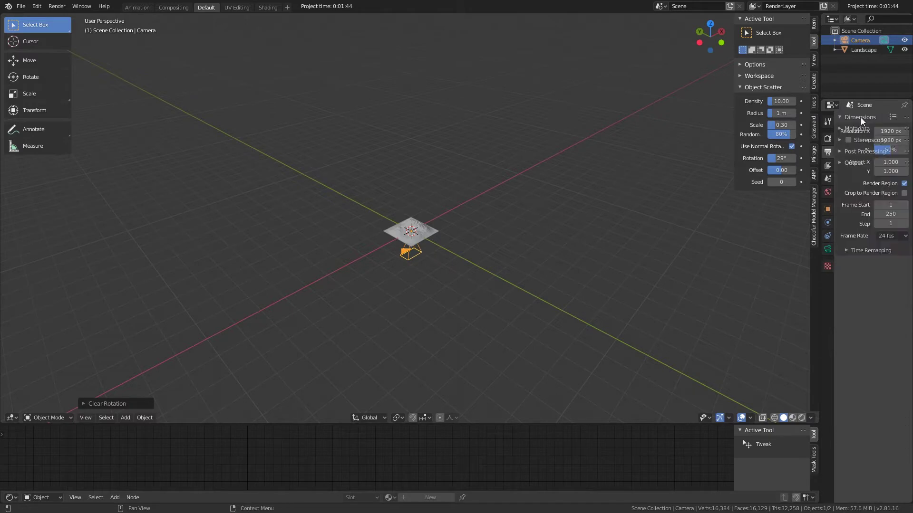
left_click(882, 131)
type("1")
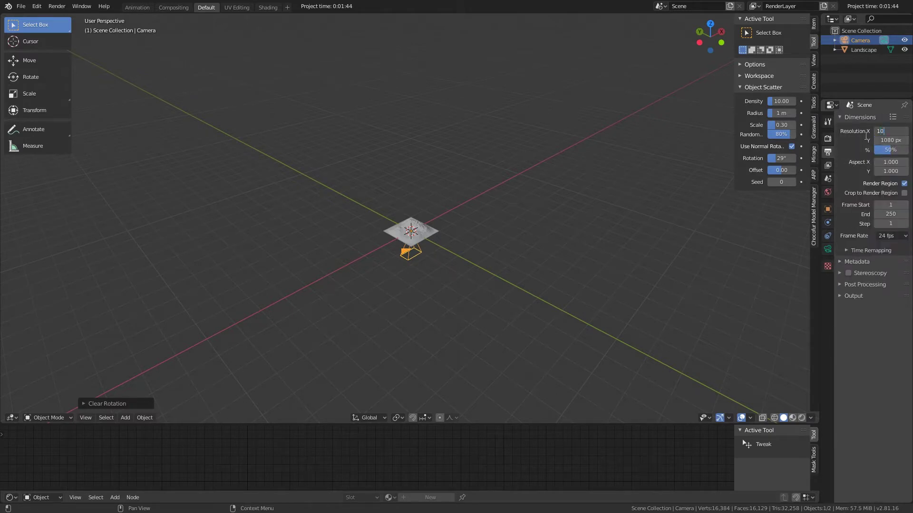
type("024")
key("Return")
left_click(879, 140)
type("1")
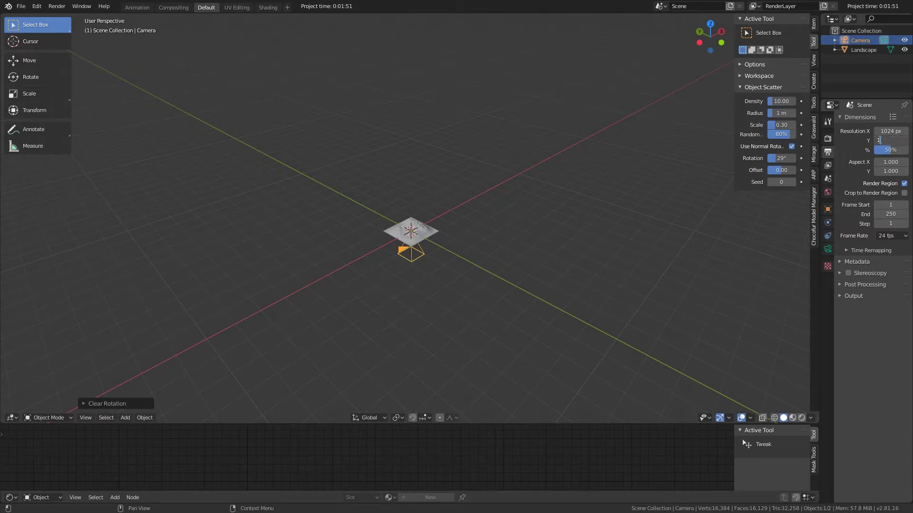
type("024")
key("Return")
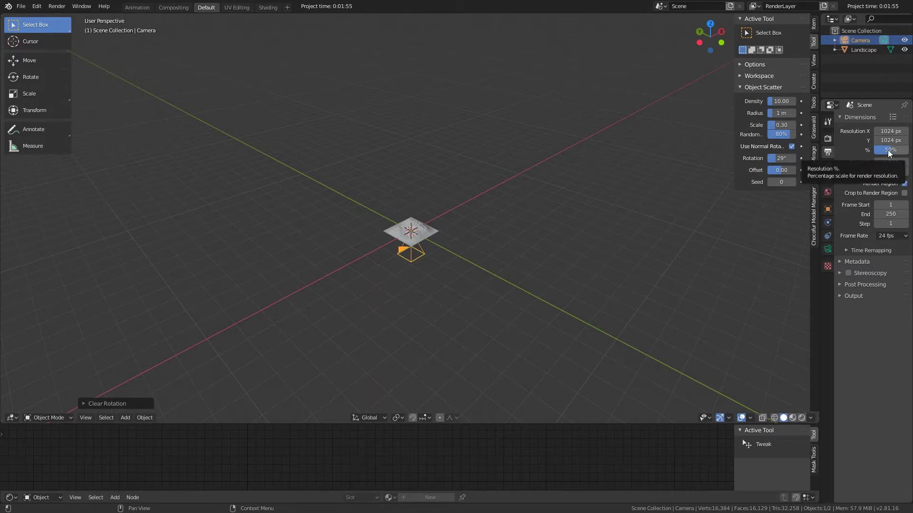
left_click(889, 151)
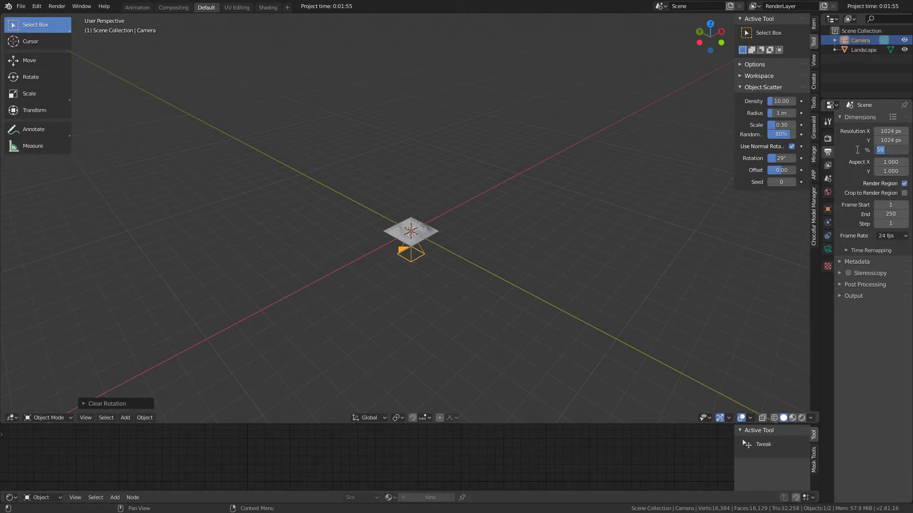
key("Return")
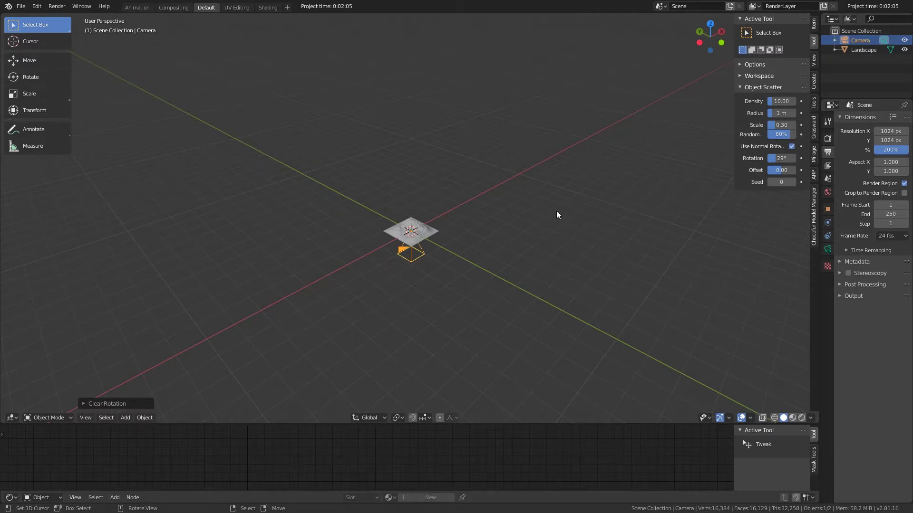
- Move the camera 3 m up along the Z axis and view the landscape through the camera
key("g")
key("z")
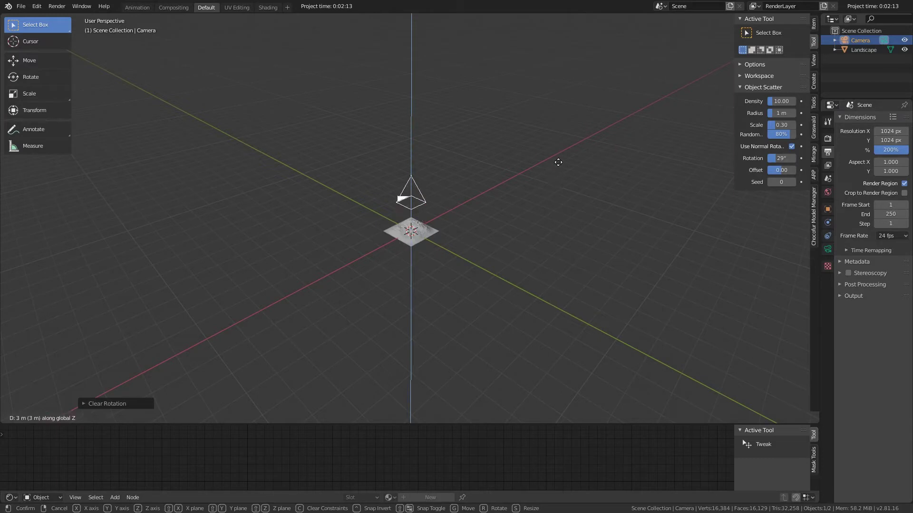
left_click(557, 159)
key("KP_0")
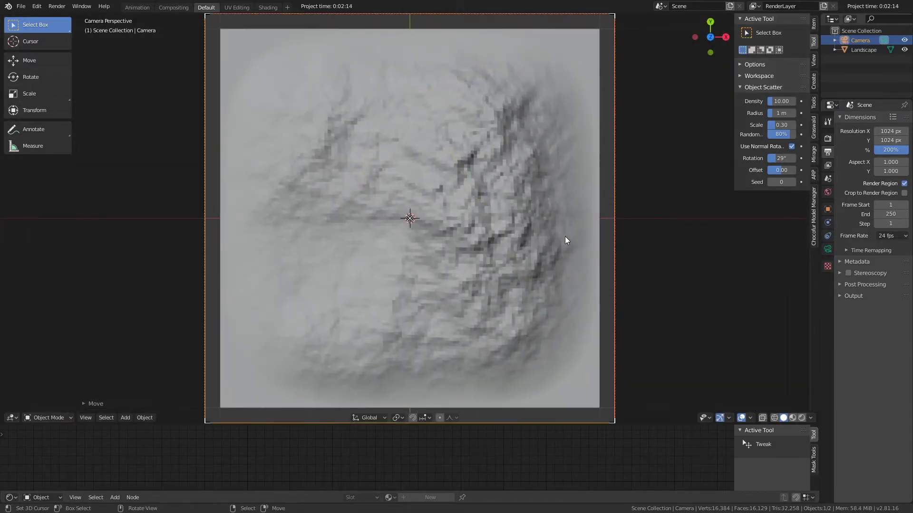
scroll(564, 241, "down", 1)
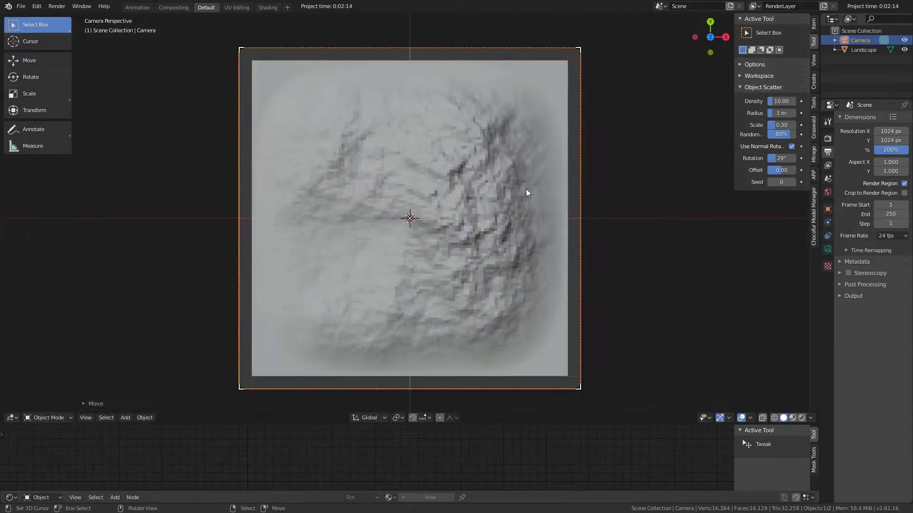
- Change the camera lens type to Orthographic and set its orthographic scale to 2
left_click(830, 245)
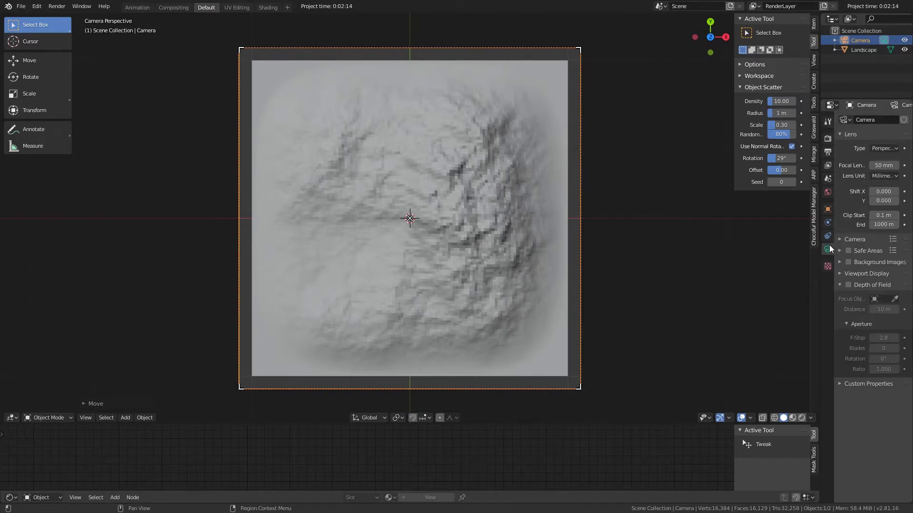
left_click(886, 149)
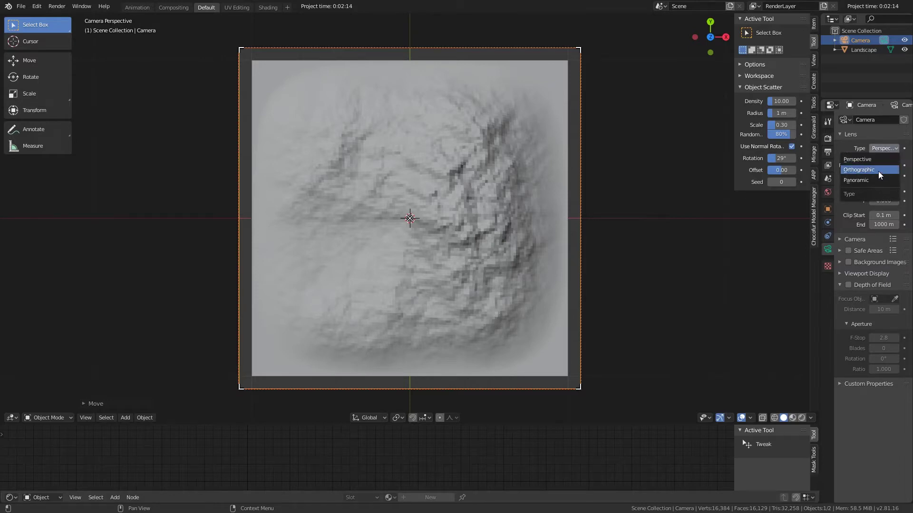
left_click(877, 170)
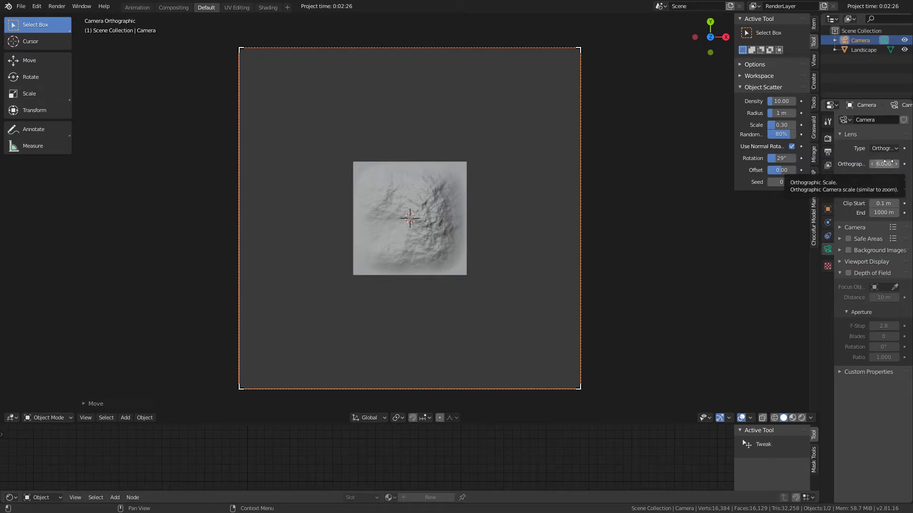
left_click(883, 164)
type("2")
key("Return")
scroll(518, 186, "down", 2)
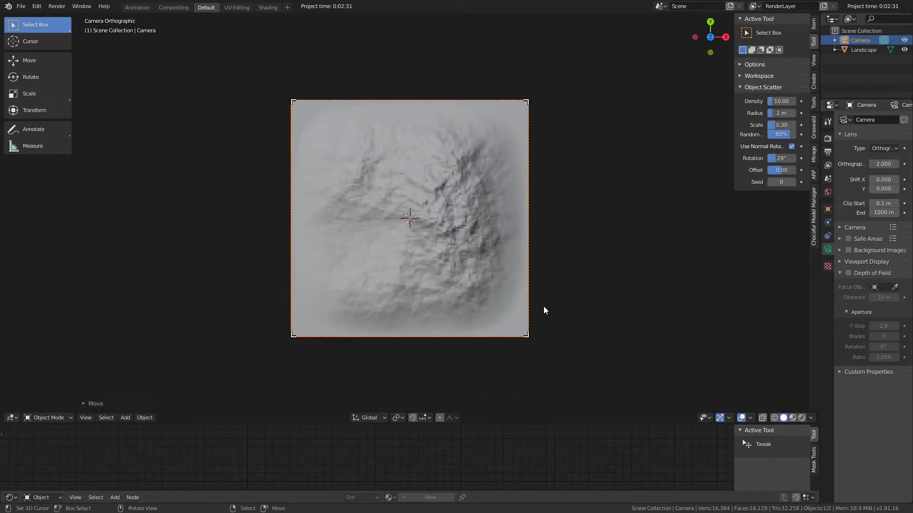
- Turn on the camera's Mist display in the viewport and enable the Mist render pass for the view layer
scroll(555, 279, "down", 3)
middle_click_drag(555, 280, 678, 232)
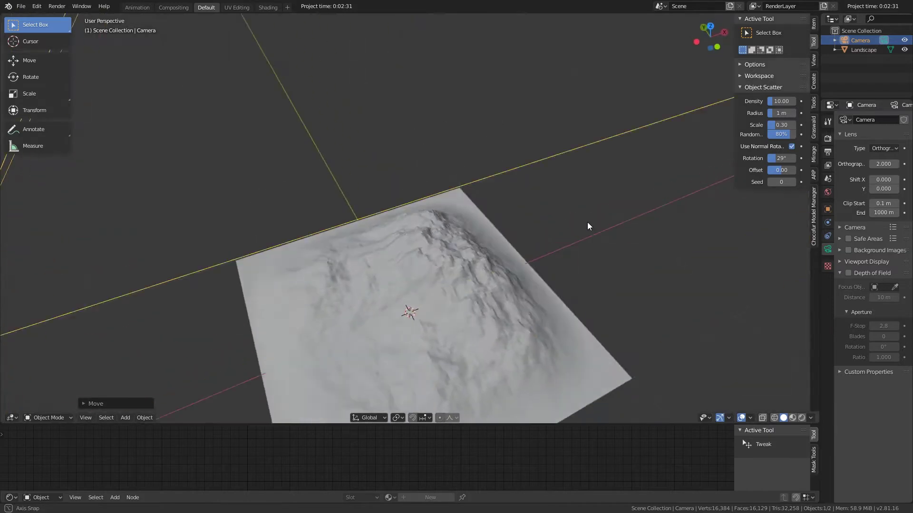
left_click(861, 261)
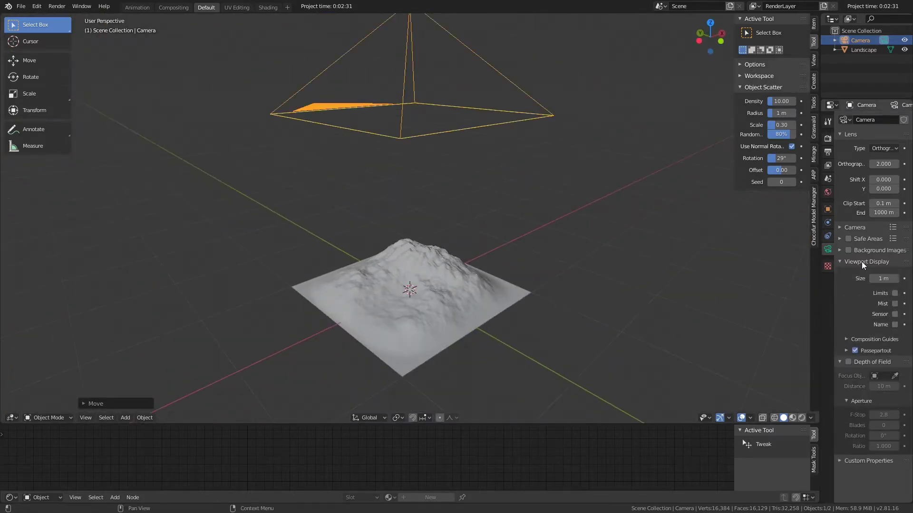
left_click(895, 304)
left_click(828, 165)
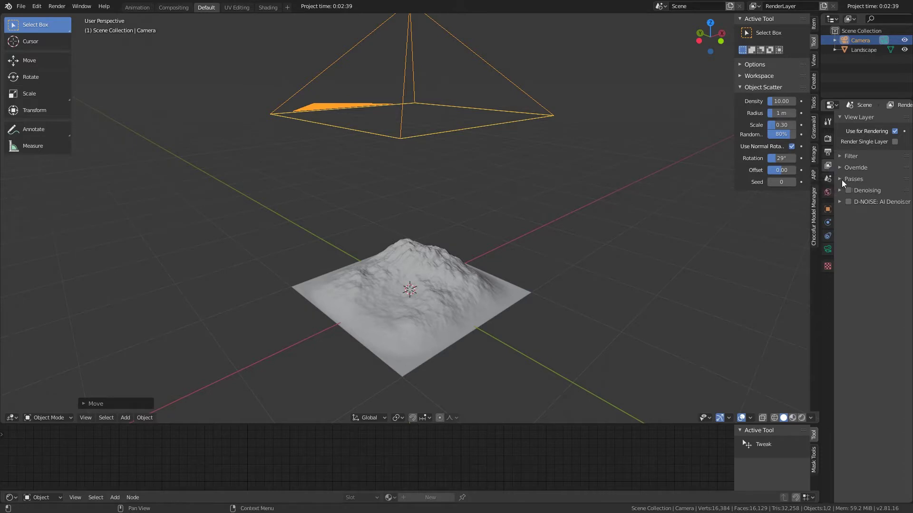
left_click(862, 182)
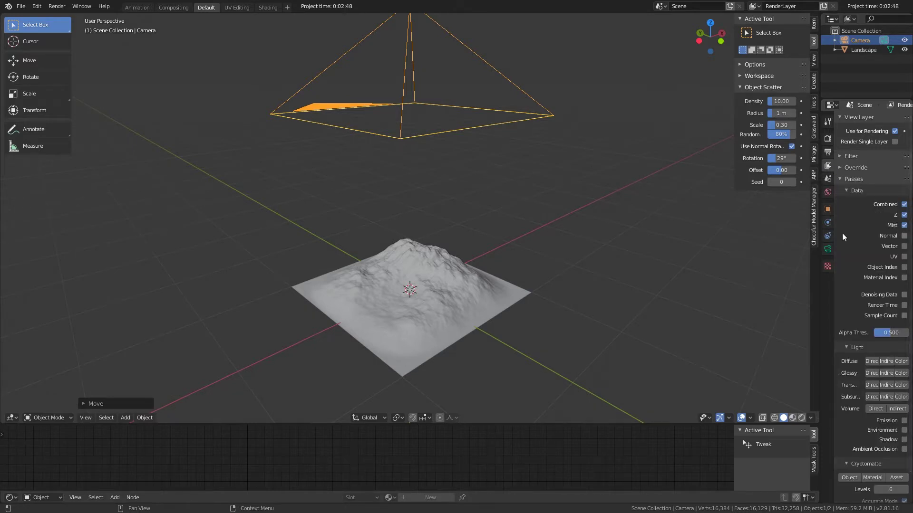
- Open the world's Mist Pass settings and examine the camera's mist range line relative to the landscape from the front
left_click(828, 192)
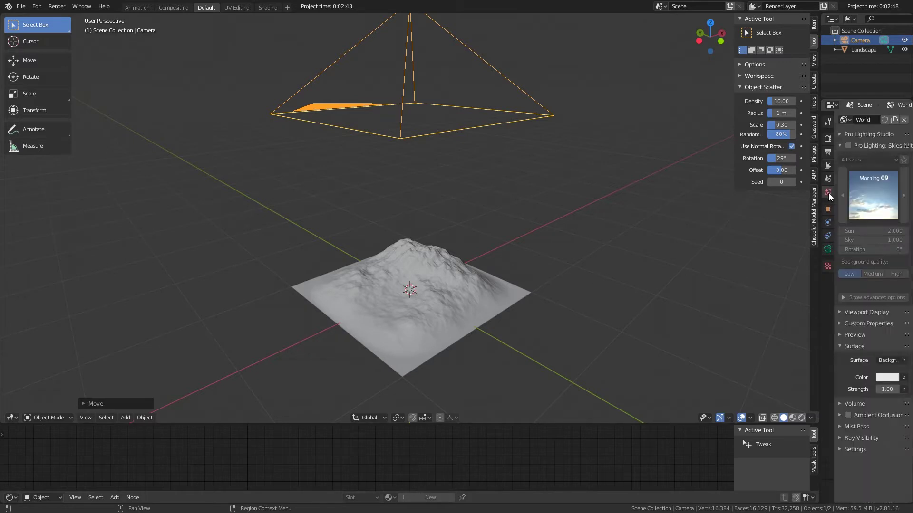
left_click(860, 426)
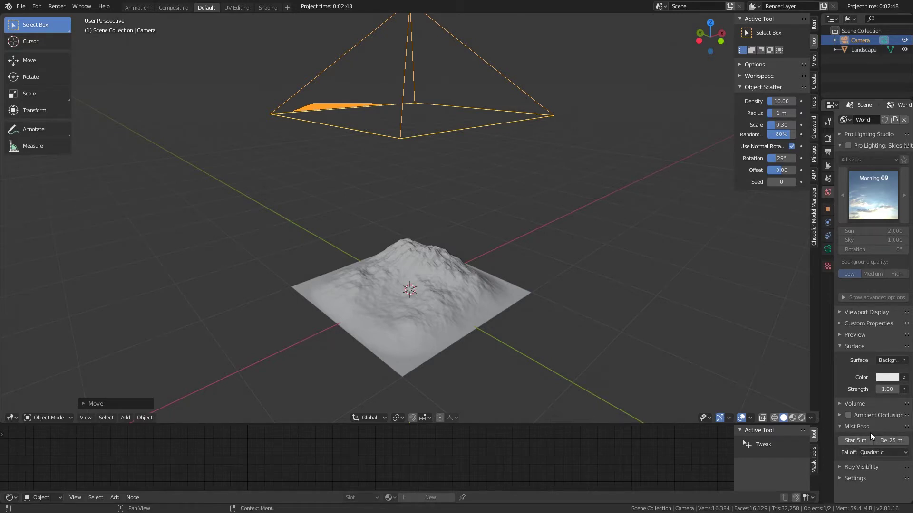
key("KP_1")
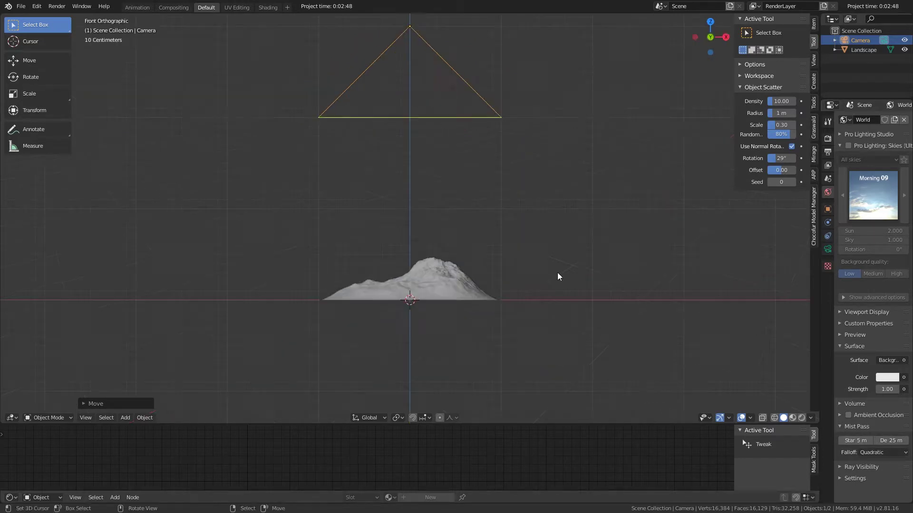
scroll(558, 276, "down", 6)
middle_click_drag(509, 315, 514, 278, "shift")
scroll(433, 239, "up", 2)
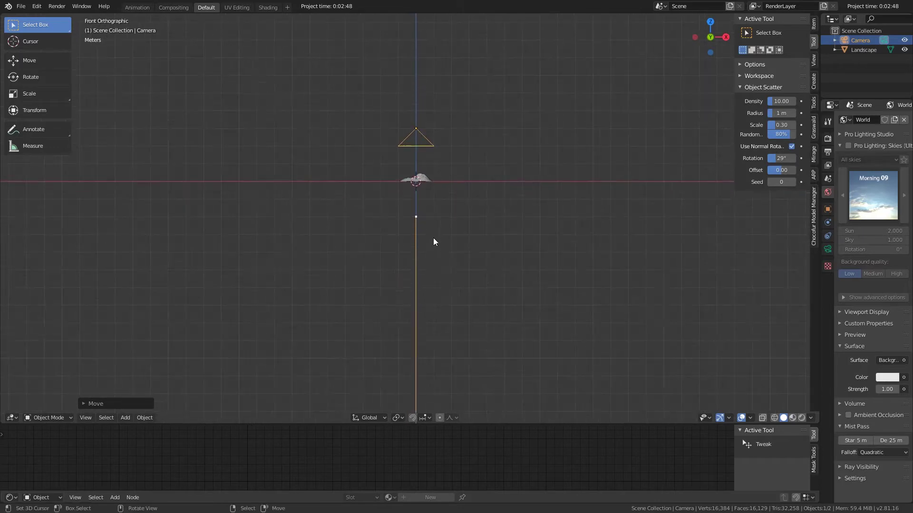
scroll(416, 219, "down", 8)
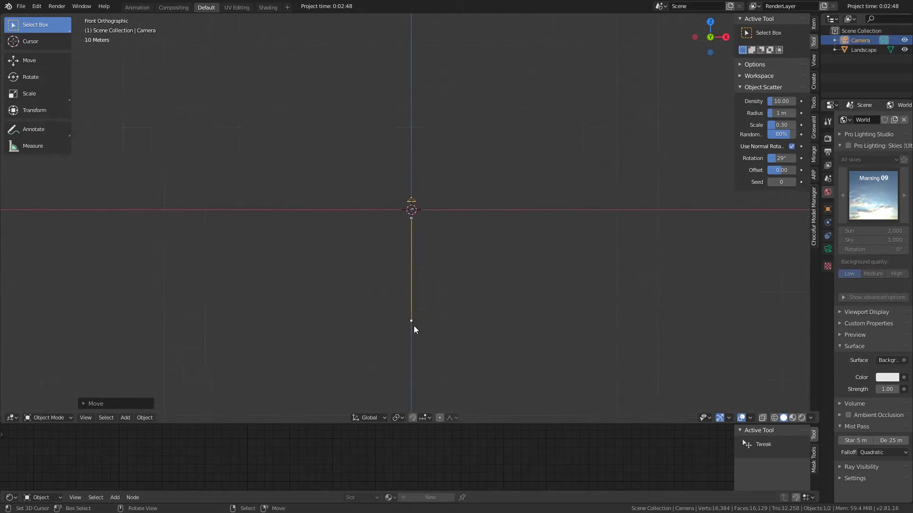
scroll(414, 328, "up", 6)
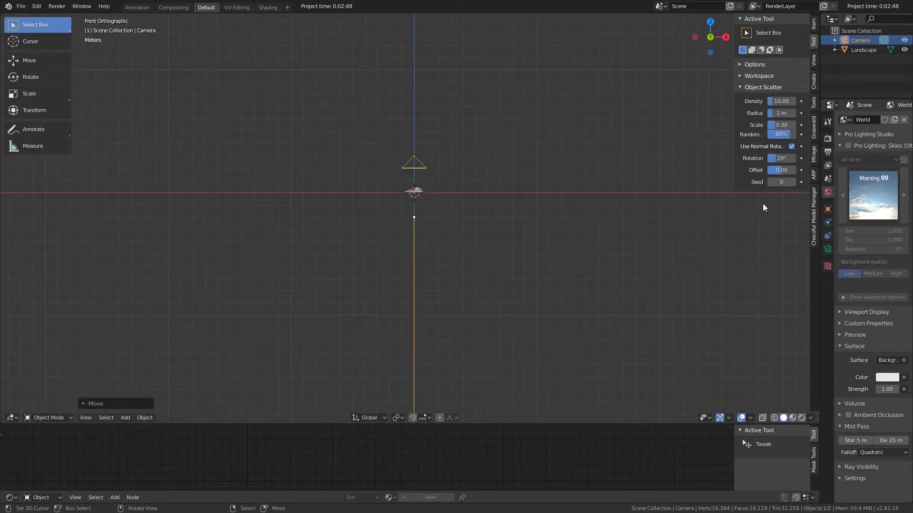
left_click_drag(819, 291, 858, 299)
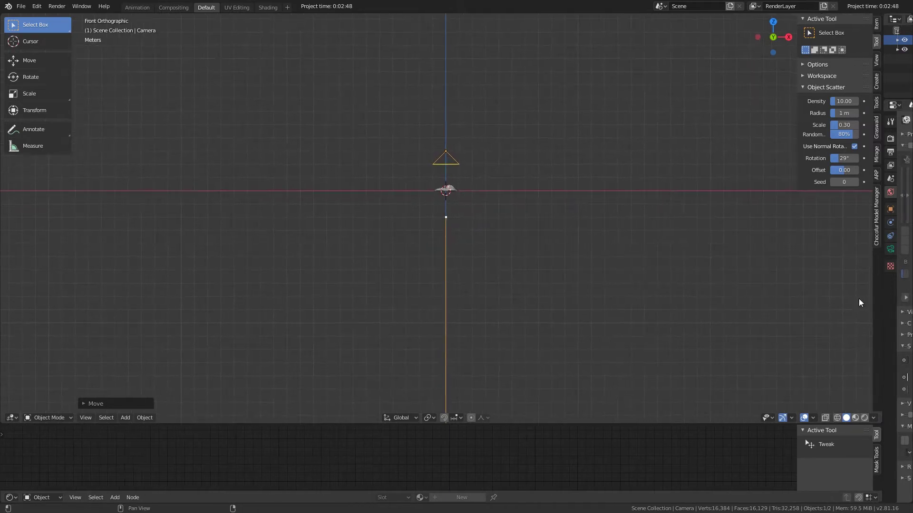
scroll(521, 242, "up", 8)
middle_click_drag(475, 204, 428, 330, "shift")
scroll(407, 366, "up", 1)
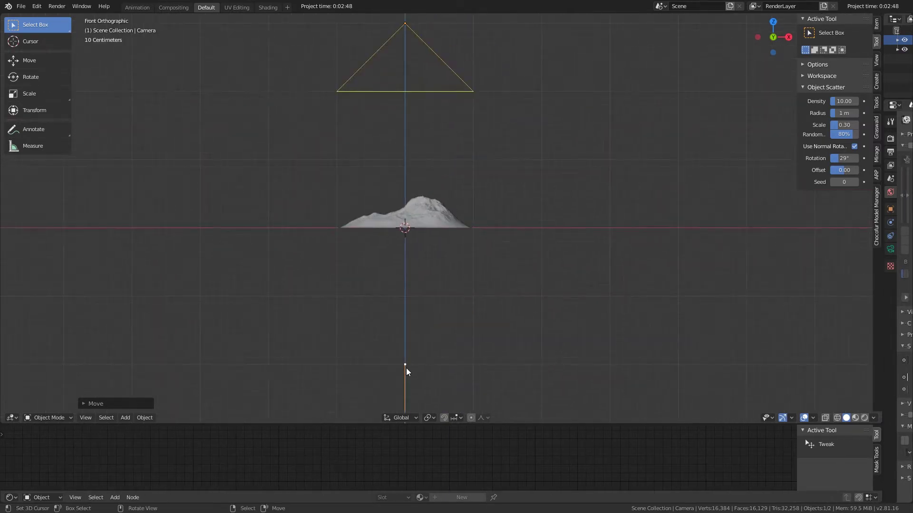
- Try a free move of the camera in the front view and undo it
key("g")
left_click(412, 352)
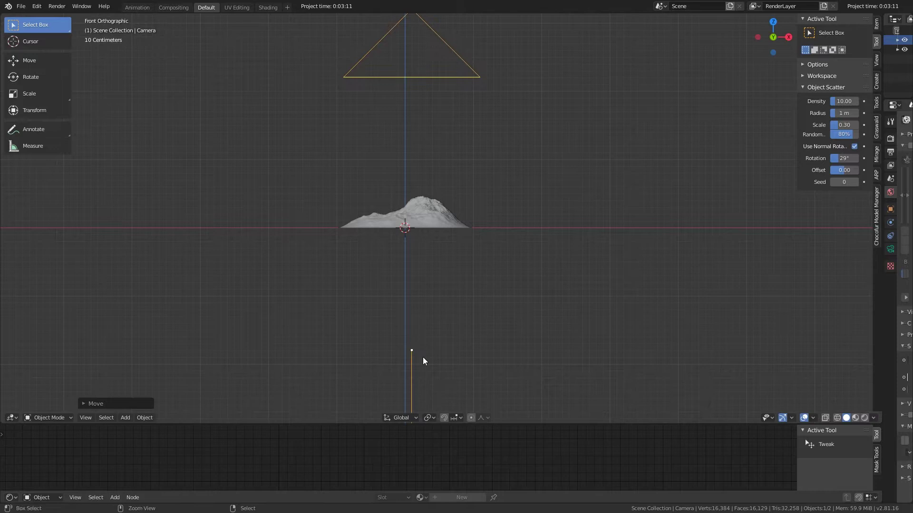
key("ctrl+z")
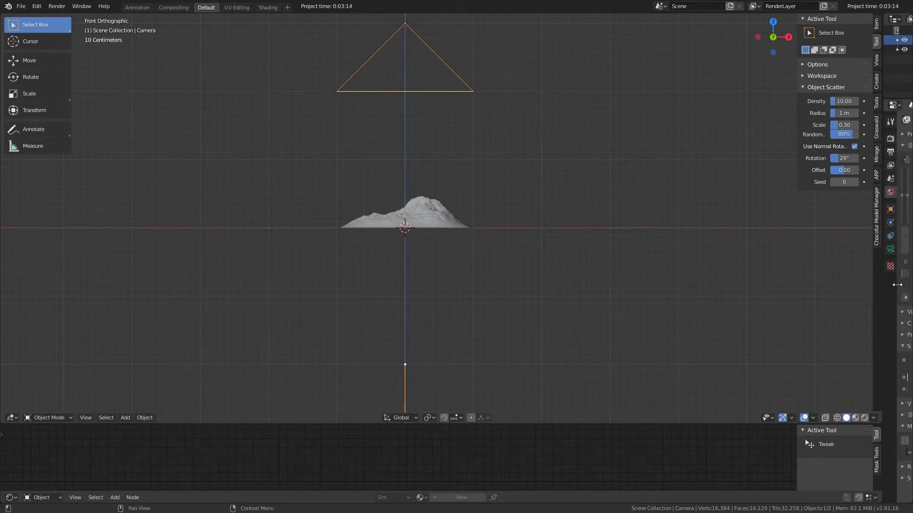
- Widen the properties area and set the Mist Pass start to 2.6 m
left_click_drag(885, 288, 712, 305)
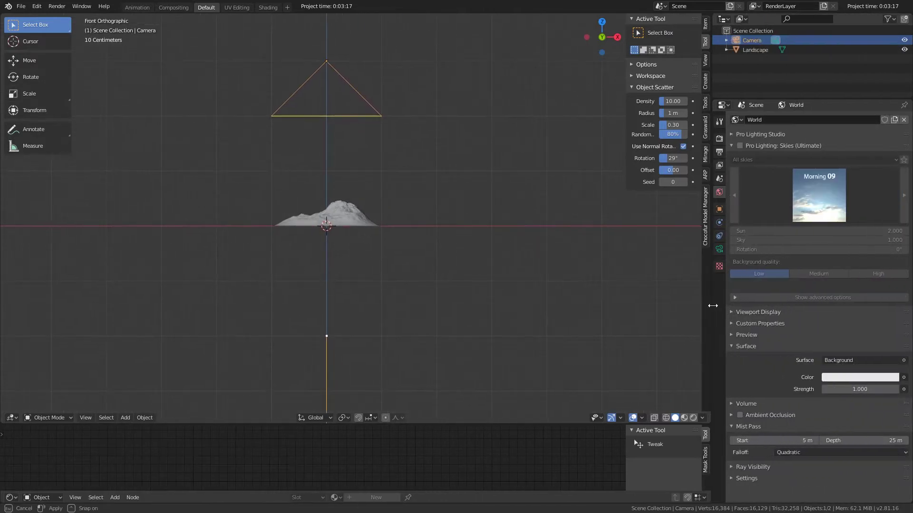
left_click_drag(772, 441, 753, 441)
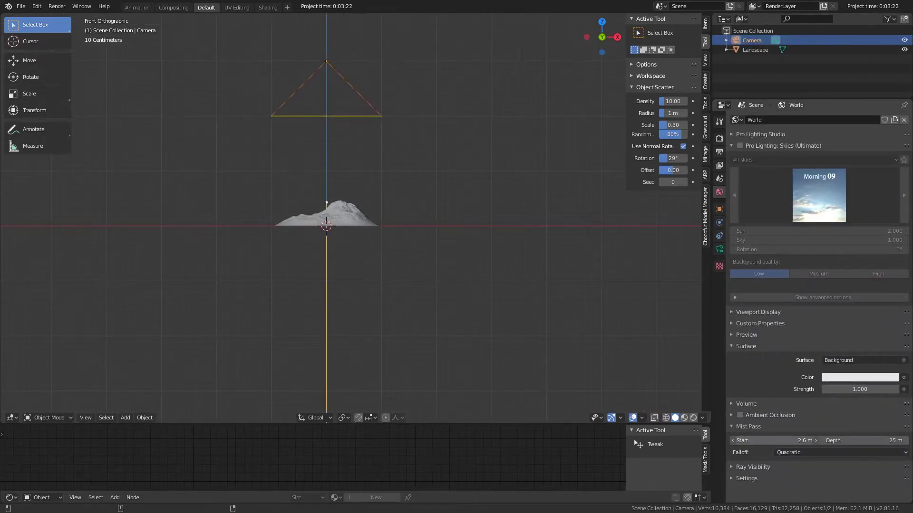
- Set the Mist Pass start to 2.5 m so the range line begins just above the landscape's highest peak
scroll(290, 185, "up", 8)
middle_click_drag(291, 186, 565, 316, "shift")
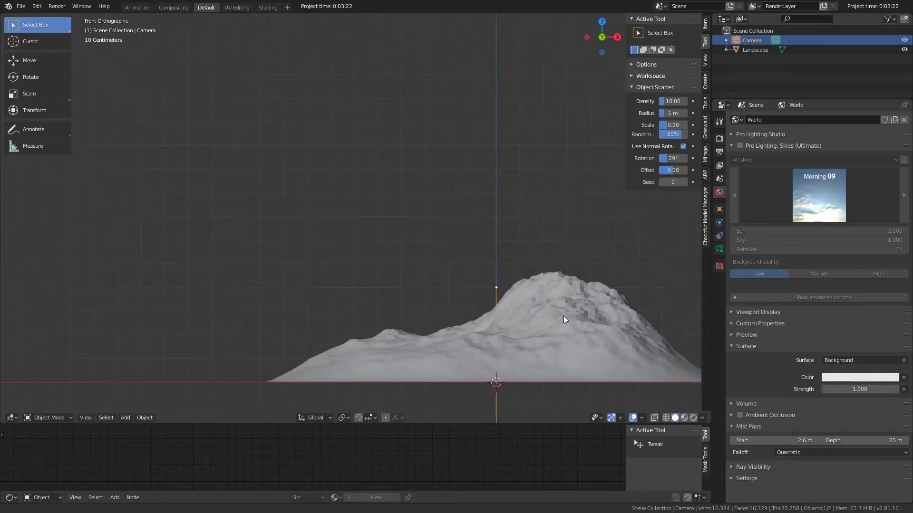
scroll(564, 316, "up", 3)
middle_click_drag(603, 346, 357, 224, "shift")
left_click(29, 60)
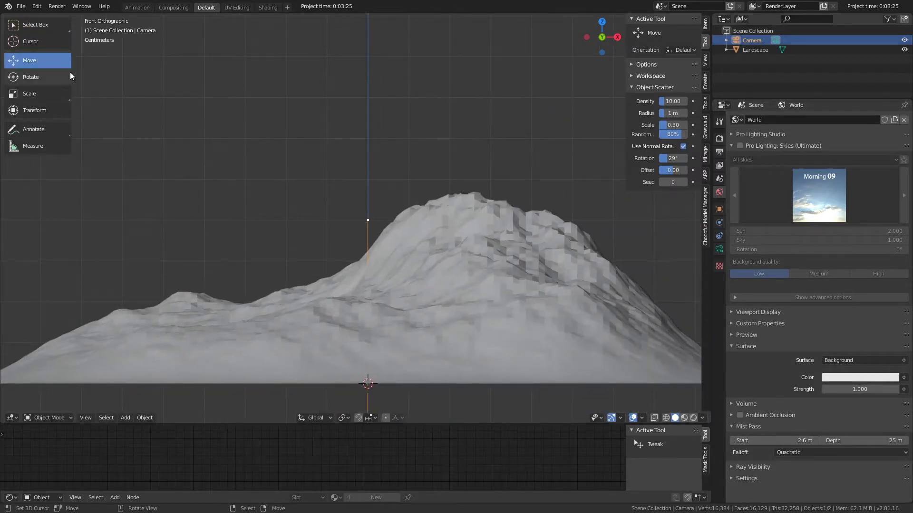
left_click_drag(785, 440, 782, 440)
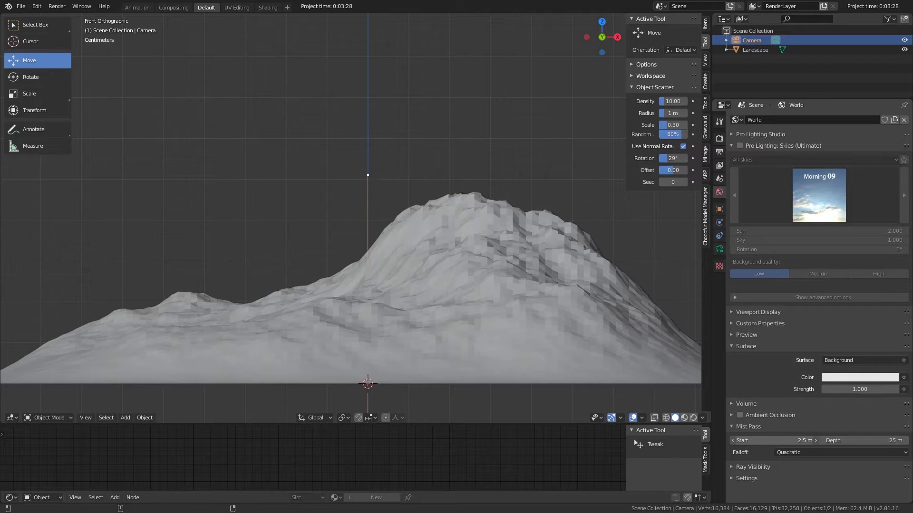
scroll(484, 224, "up", 5)
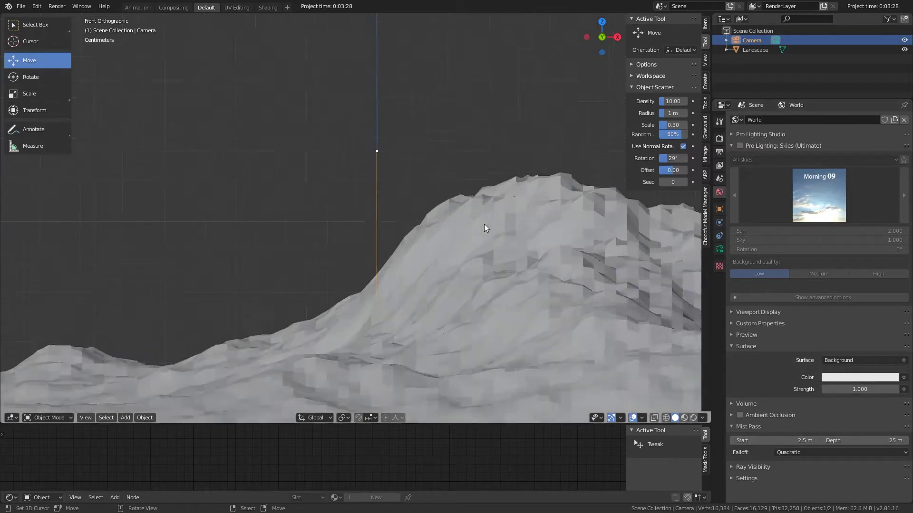
middle_click_drag(465, 202, 286, 251, "shift")
scroll(423, 221, "up", 3)
middle_click_drag(334, 211, 352, 214, "shift")
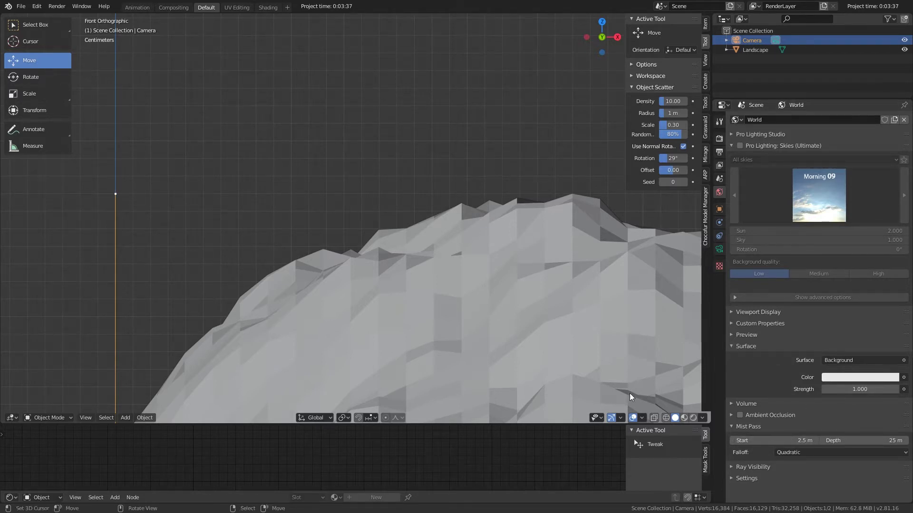
- Reduce the Mist Pass depth to 0.47 m so the camera's range line ends at the base of the landscape
scroll(366, 304, "down", 8)
scroll(366, 301, "down", 6)
middle_click_drag(384, 297, 420, 200, "shift")
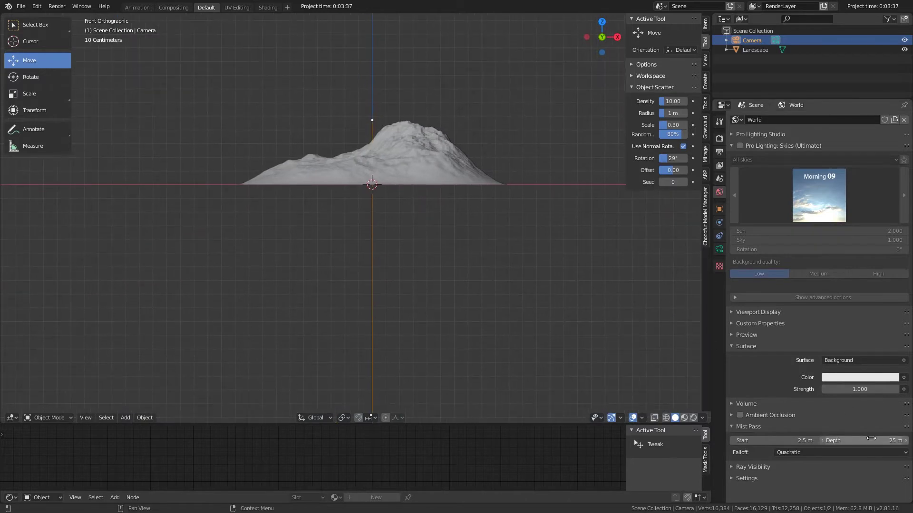
left_click_drag(874, 441, 855, 441)
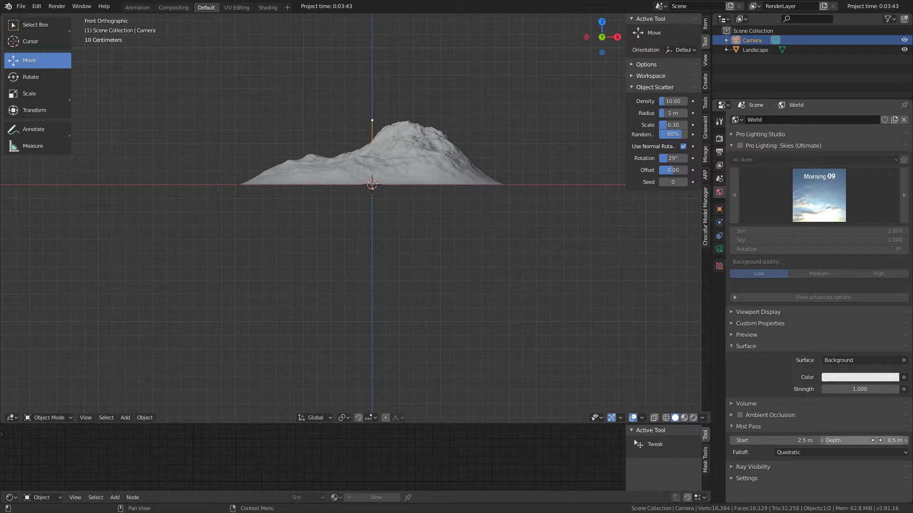
scroll(440, 129, "up", 10)
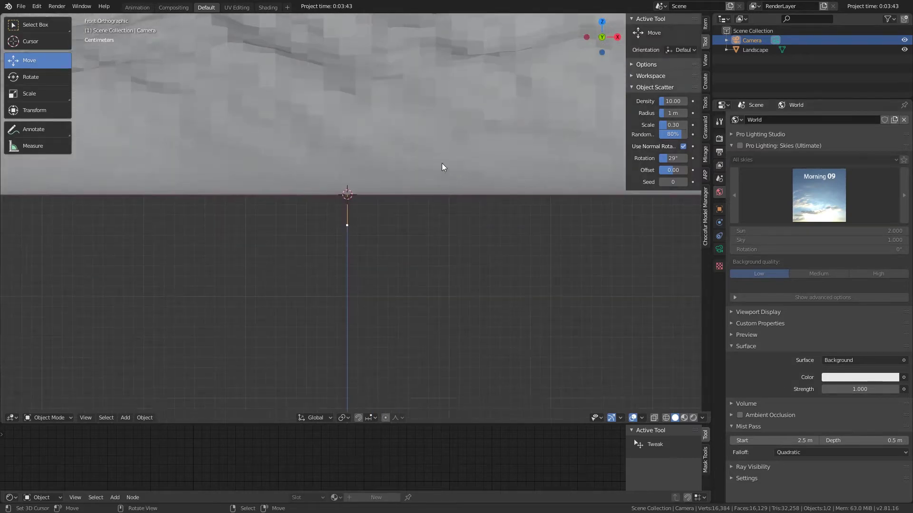
scroll(441, 164, "up", 6)
middle_click_drag(396, 196, 430, 280, "shift")
scroll(433, 281, "up", 4)
scroll(595, 326, "down", 3)
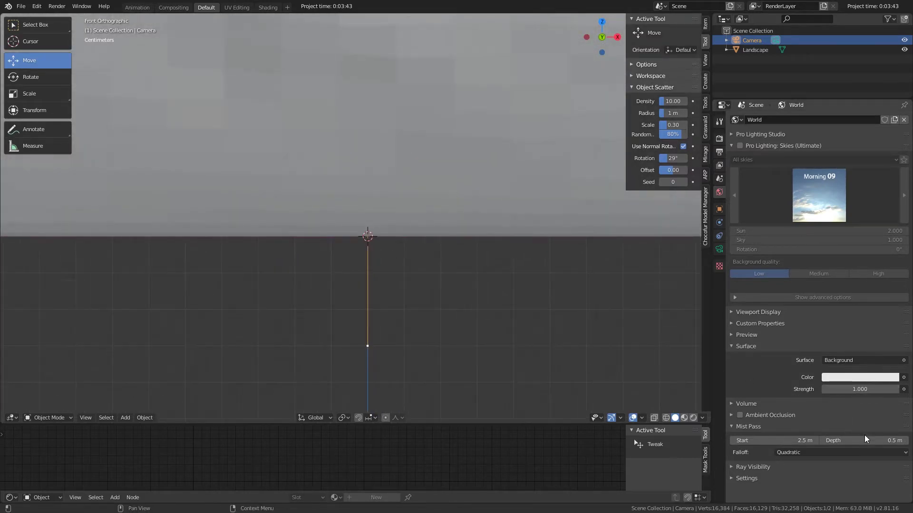
left_click_drag(865, 439, 859, 438)
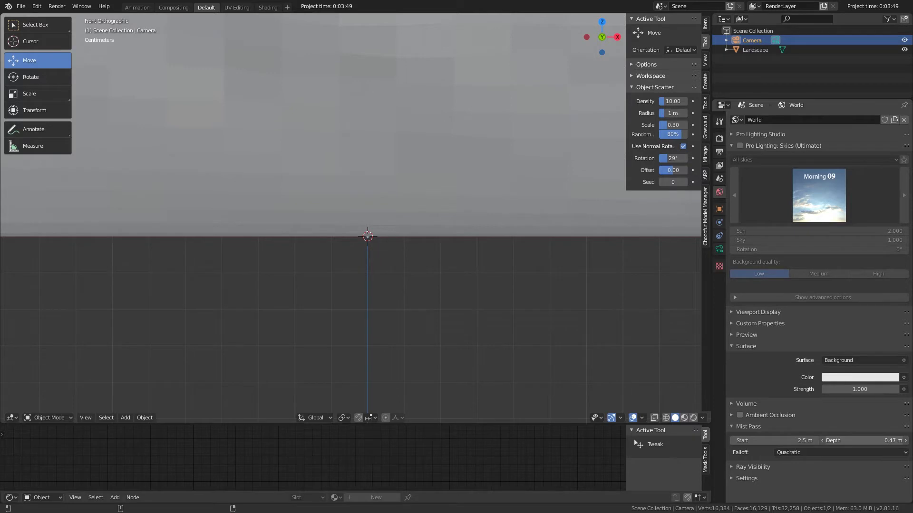
- Examine from the front how the mist range line spans the landscape between its peak and its base
scroll(487, 269, "up", 11)
scroll(460, 304, "down", 20)
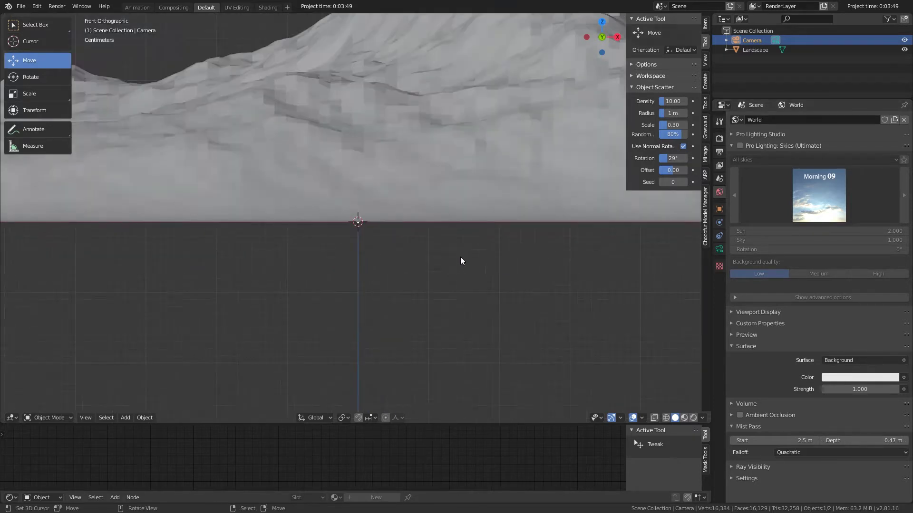
scroll(452, 255, "down", 4)
scroll(381, 202, "up", 2)
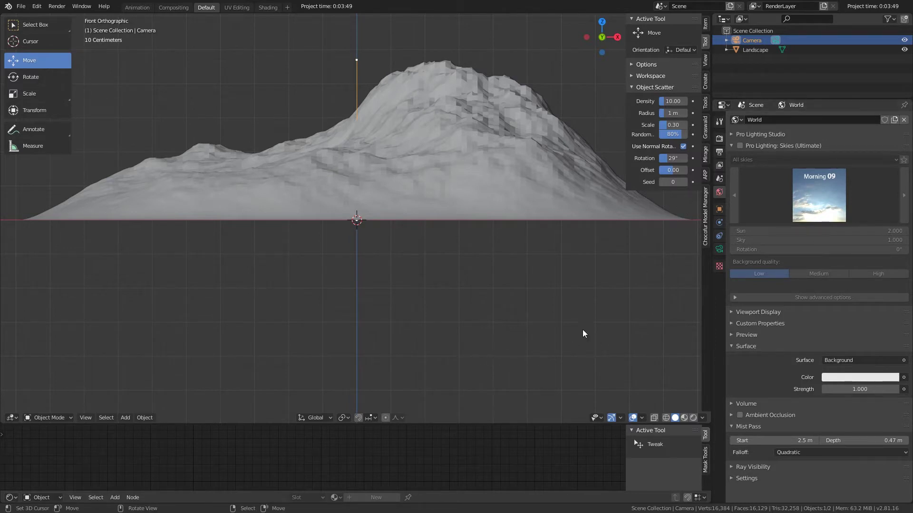
scroll(672, 215, "up", 8)
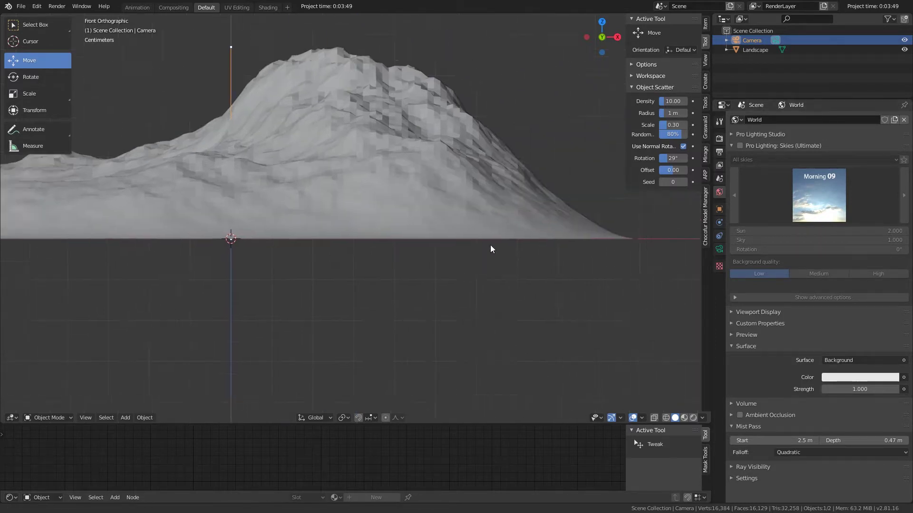
scroll(131, 272, "down", 5)
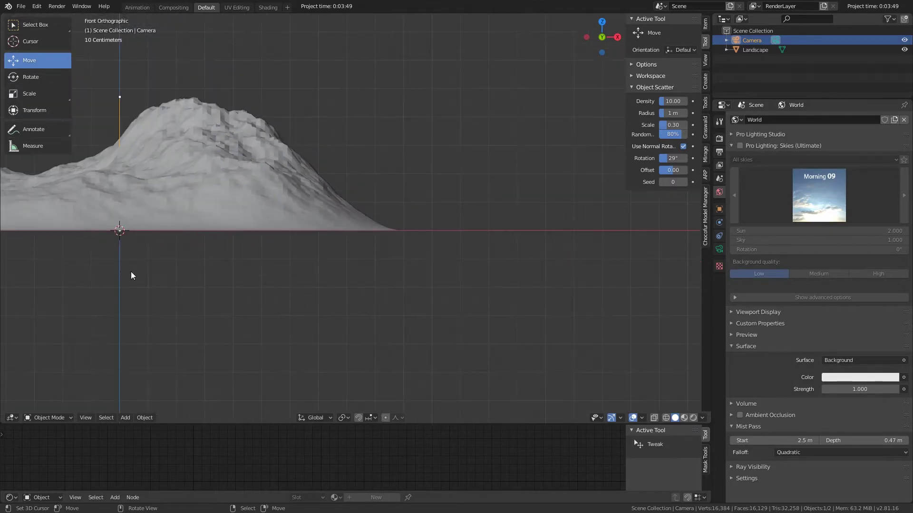
scroll(412, 262, "up", 6)
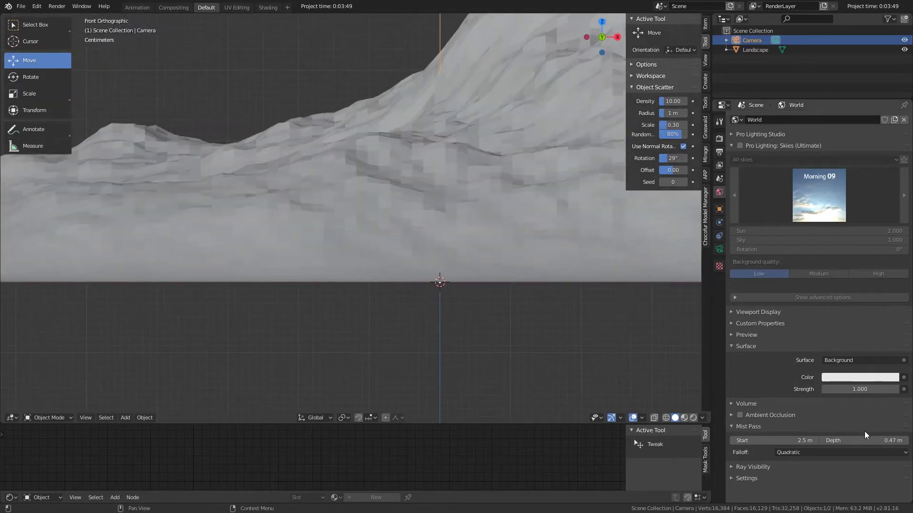
scroll(327, 273, "down", 3)
scroll(465, 260, "down", 2)
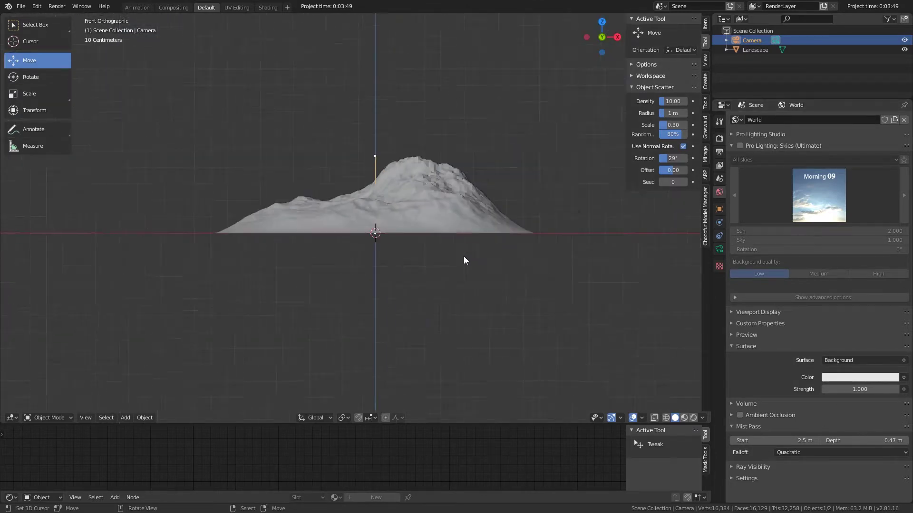
- Switch the viewport to the camera's view and look closely at the landscape inside the square frame
middle_click_drag(465, 260, 484, 295)
key("KP_0")
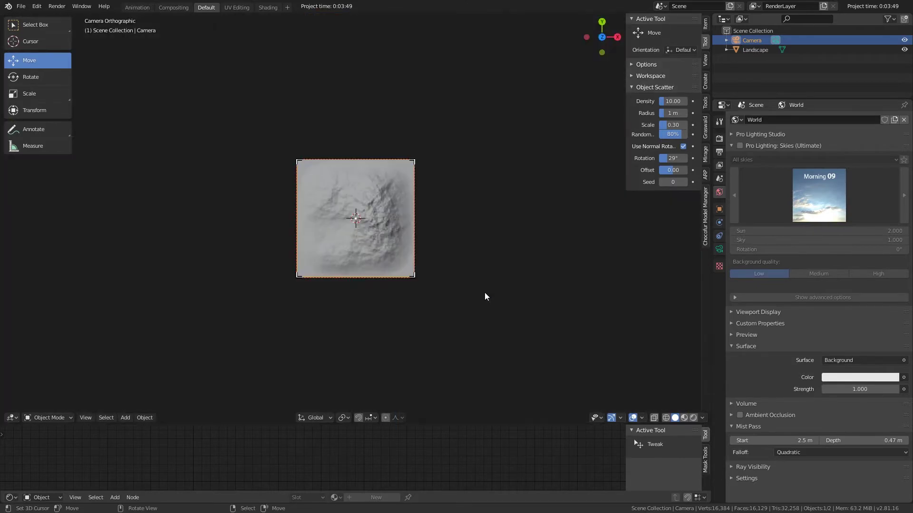
scroll(484, 292, "up", 8)
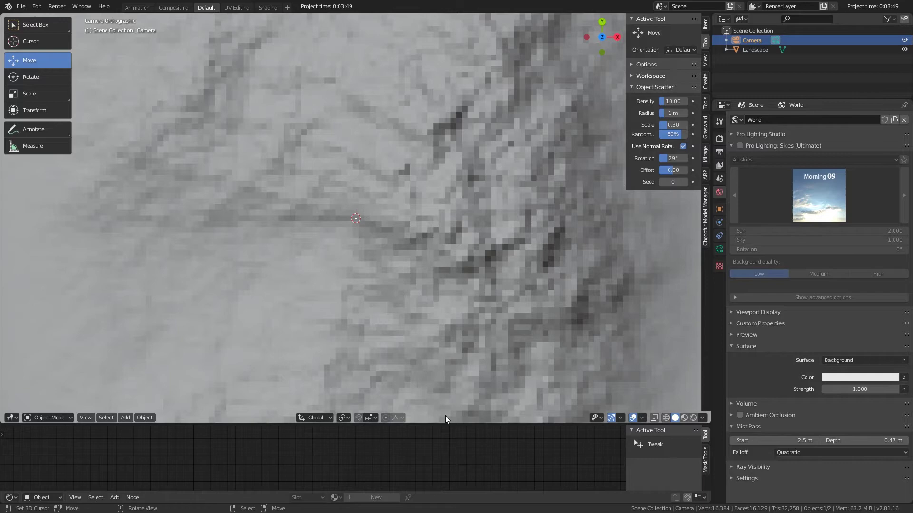
- Show the World nodes in a temporarily enlarged shader editor and set the Background node's strength to 0
left_click_drag(445, 423, 485, 286)
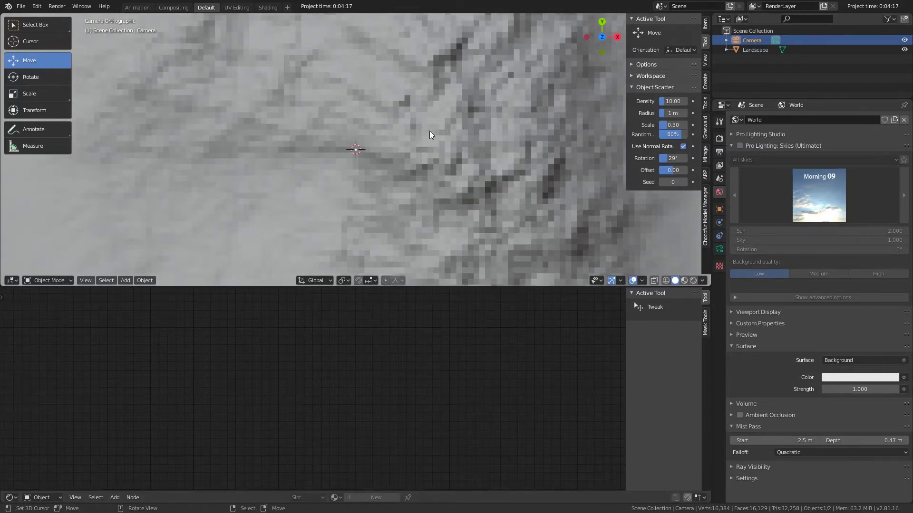
scroll(454, 178, "down", 5)
left_click(17, 496)
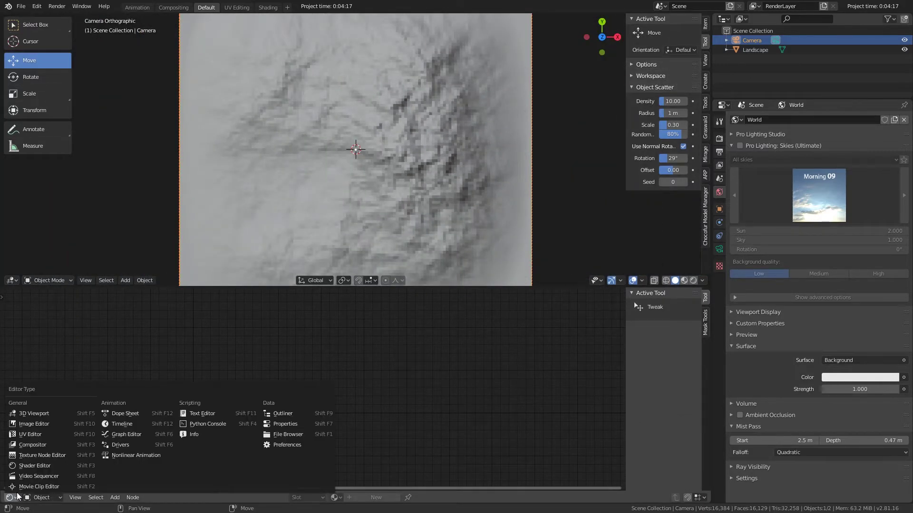
left_click(12, 498)
left_click(11, 497)
left_click(43, 469)
left_click(42, 497)
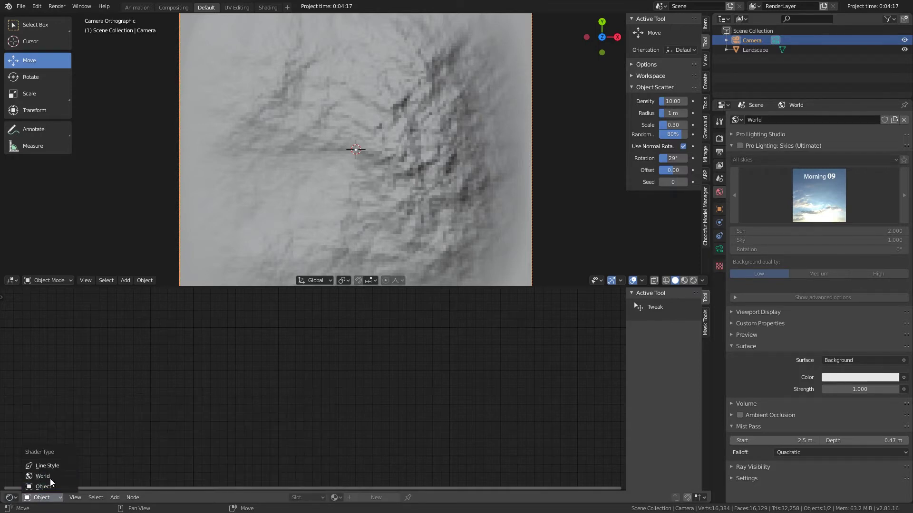
left_click(43, 476)
scroll(194, 408, "up", 2)
left_click(193, 408)
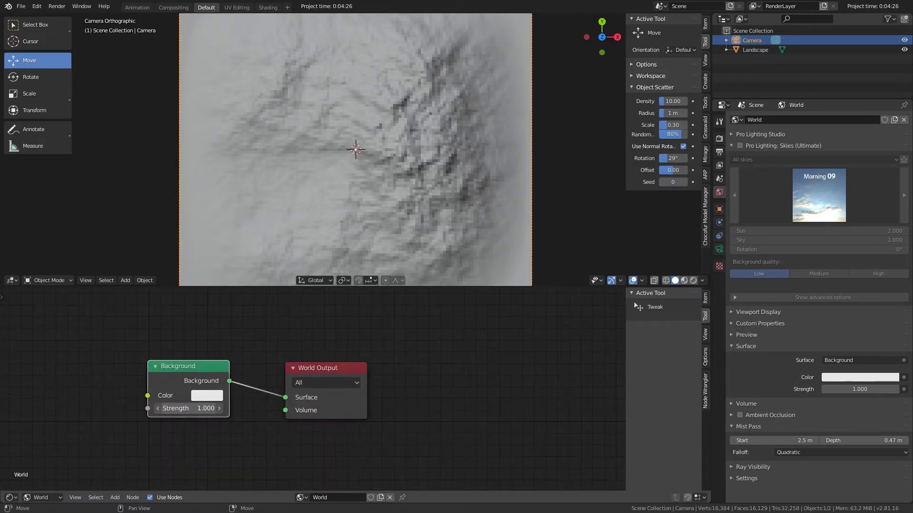
left_click_drag(452, 287, 454, 457)
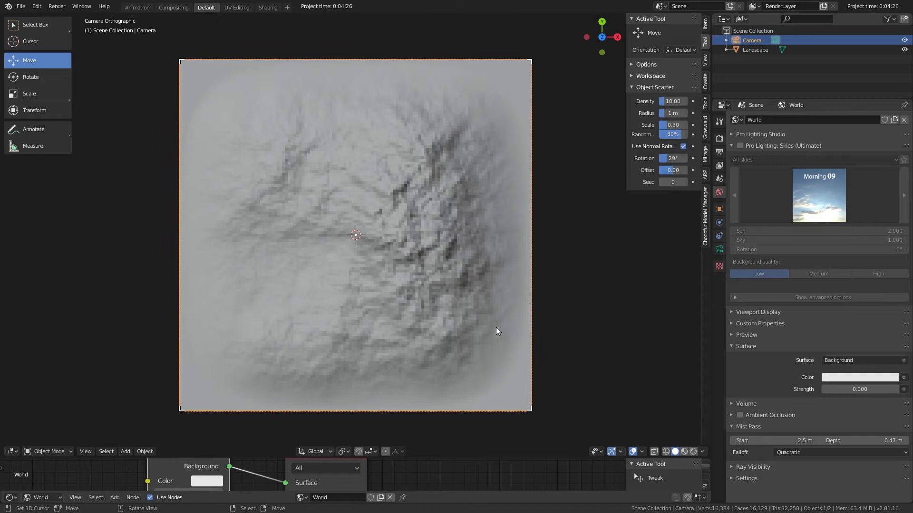
- Render the camera's image and show the render properties
key("F12")
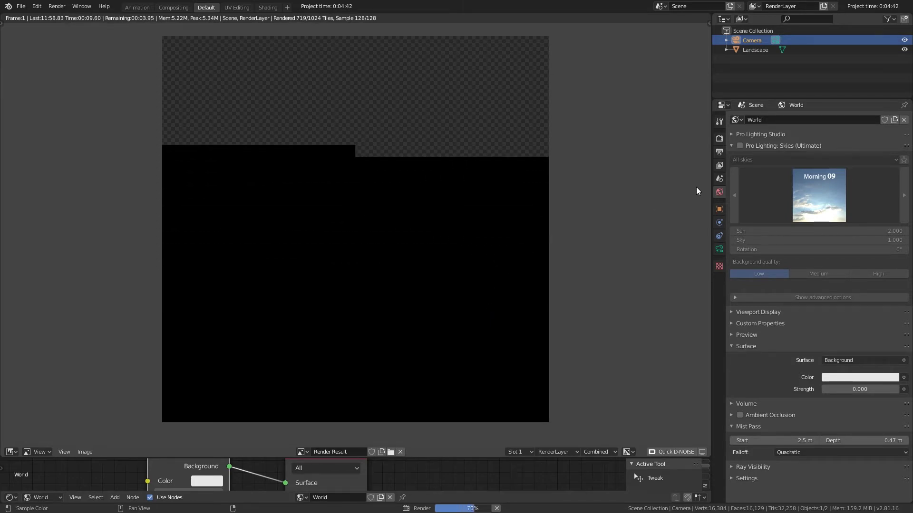
left_click(721, 139)
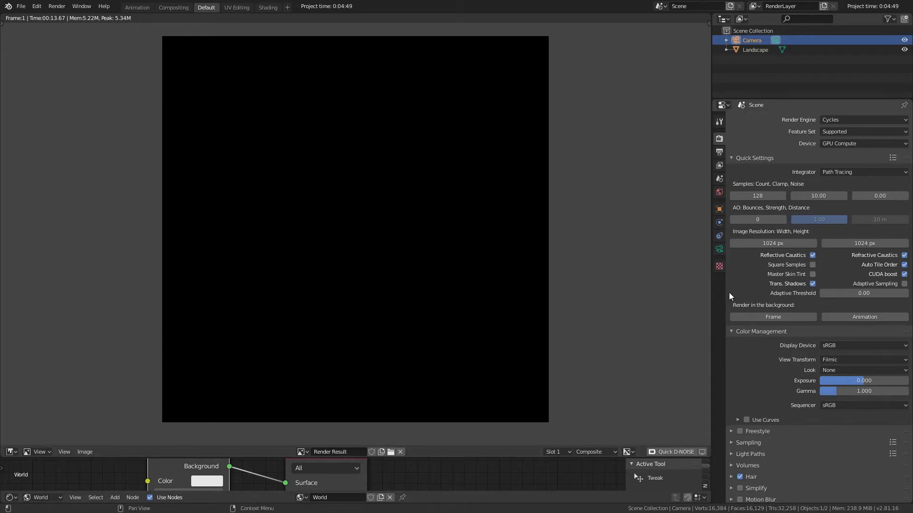
scroll(546, 321, "down", 3)
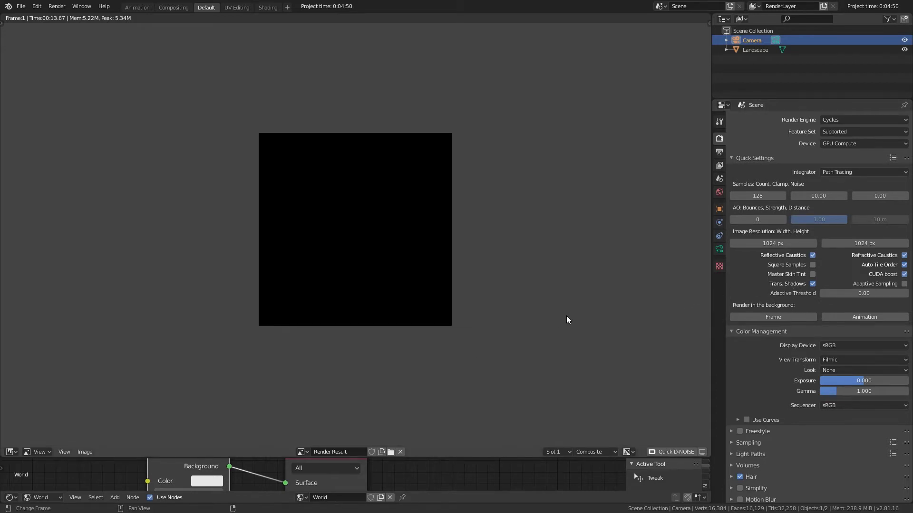
scroll(567, 319, "up", 3)
- Enlarge the node editor in the Compositing workspace and turn on its backdrop
left_click(173, 8)
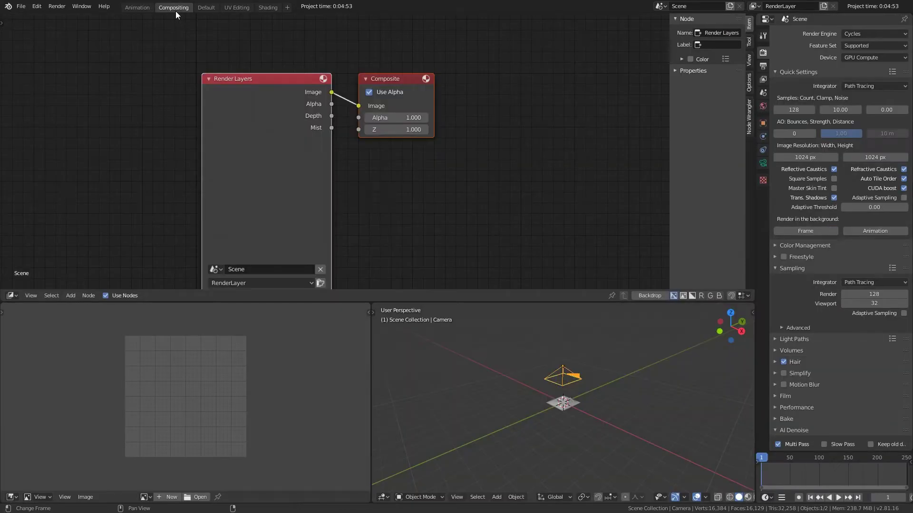
scroll(392, 197, "down", 2)
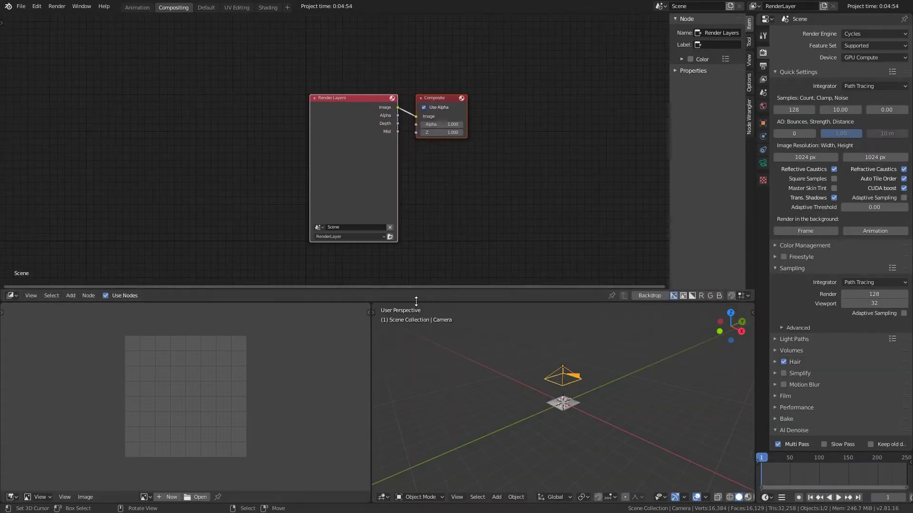
left_click_drag(416, 301, 429, 436)
middle_click_drag(456, 312, 517, 331)
scroll(518, 331, "up", 3)
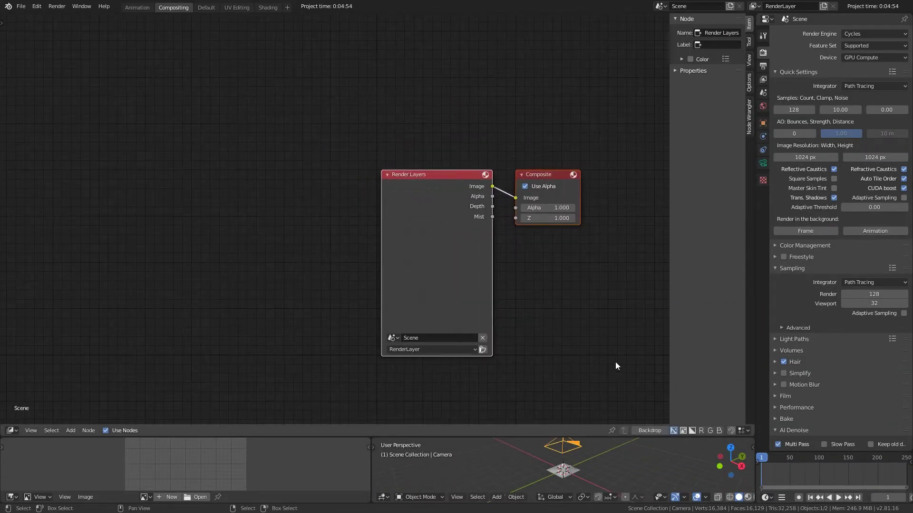
left_click(653, 429)
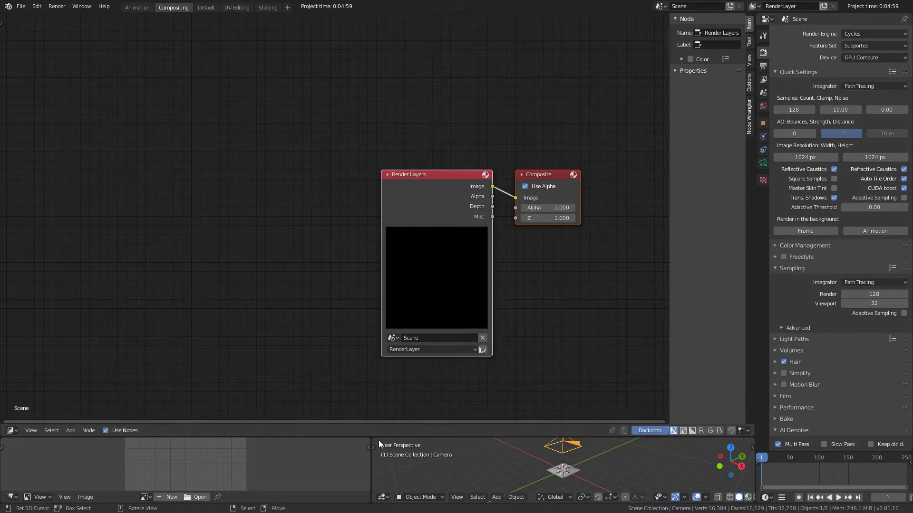
- Merge away the image editor, 3D viewport, timeline and properties areas so the compositor's node editor fills the window
left_click_drag(374, 439, 195, 447)
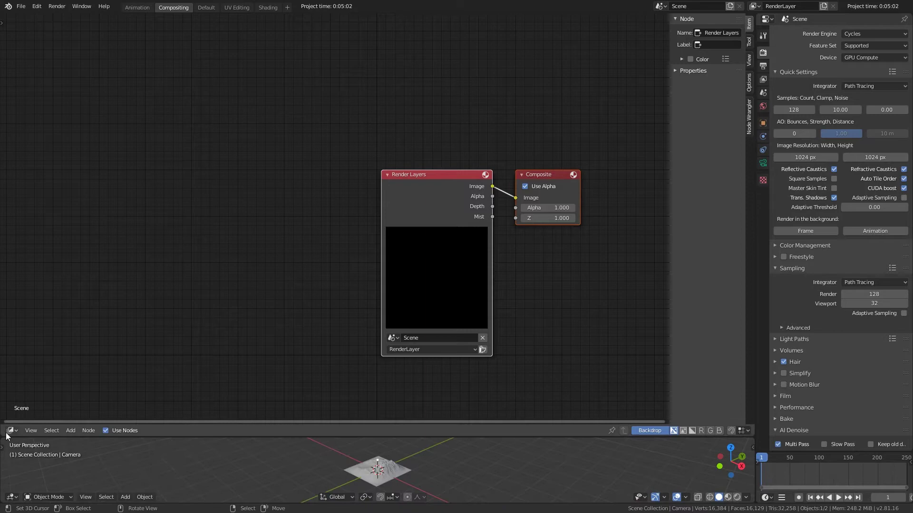
left_click_drag(3, 435, 15, 458)
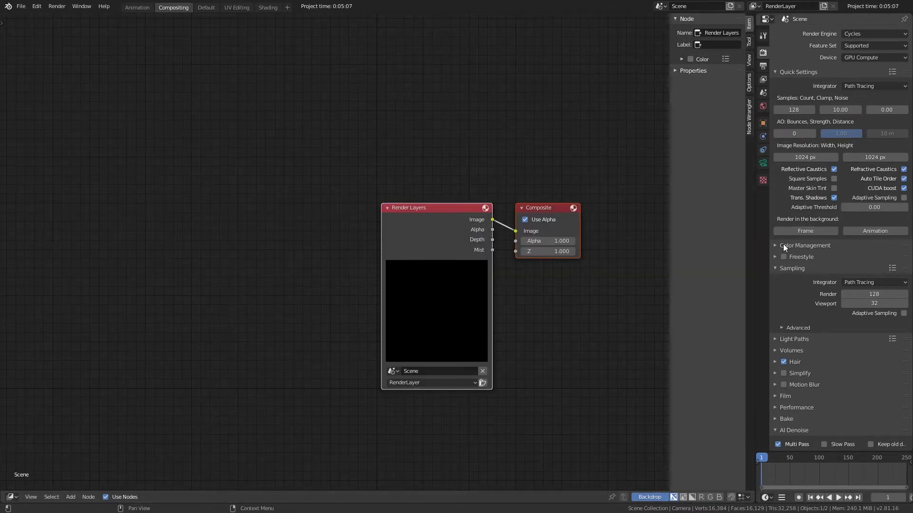
left_click_drag(758, 448, 761, 475)
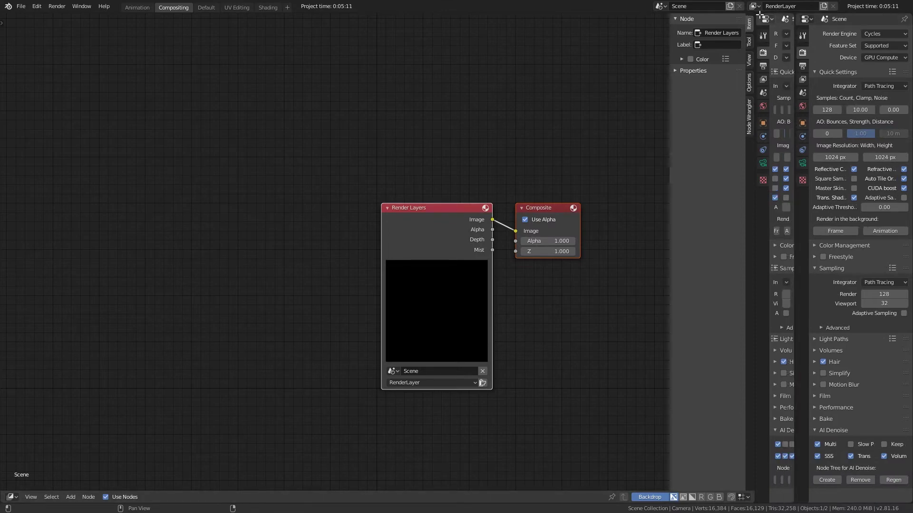
left_click_drag(755, 16, 812, 24)
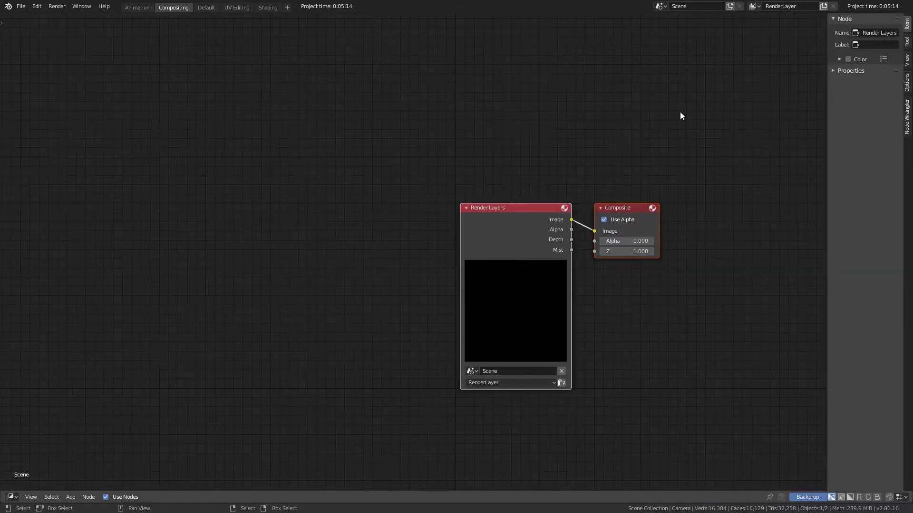
- Add a Viewer node connected to the Image output of the Render Layers node
left_click(519, 224, "ctrl+shift")
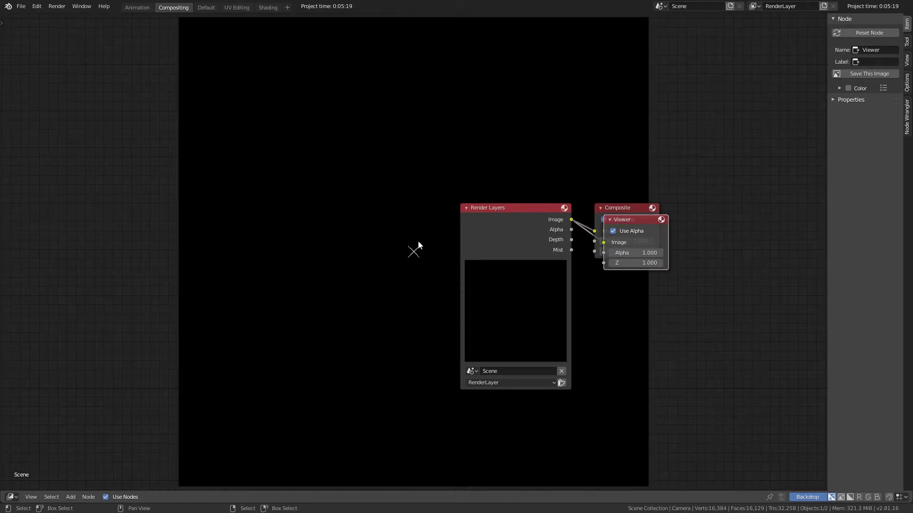
- Move the Render Layers node away from the output nodes and preview its Image, Alpha and Depth outputs through the Viewer, ending on Depth
left_click_drag(507, 208, 94, 219)
left_click(94, 220, "ctrl+shift")
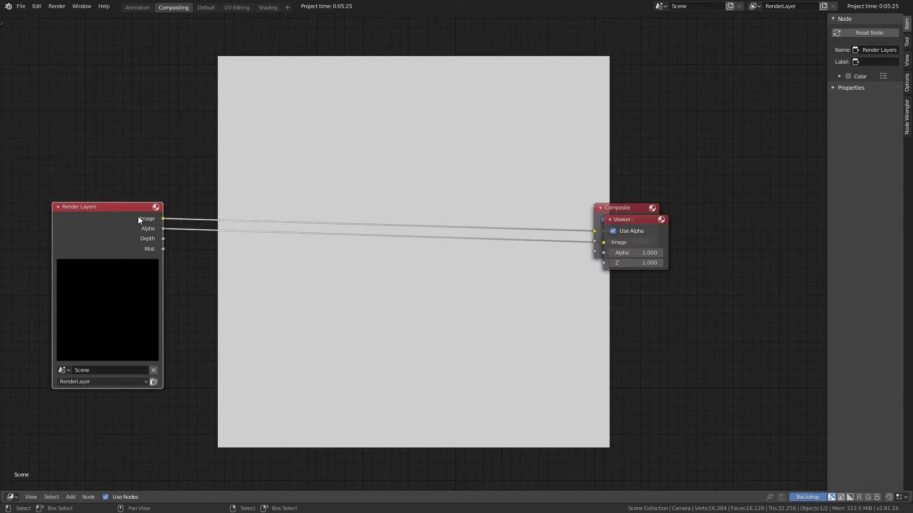
left_click(162, 218, "ctrl+shift")
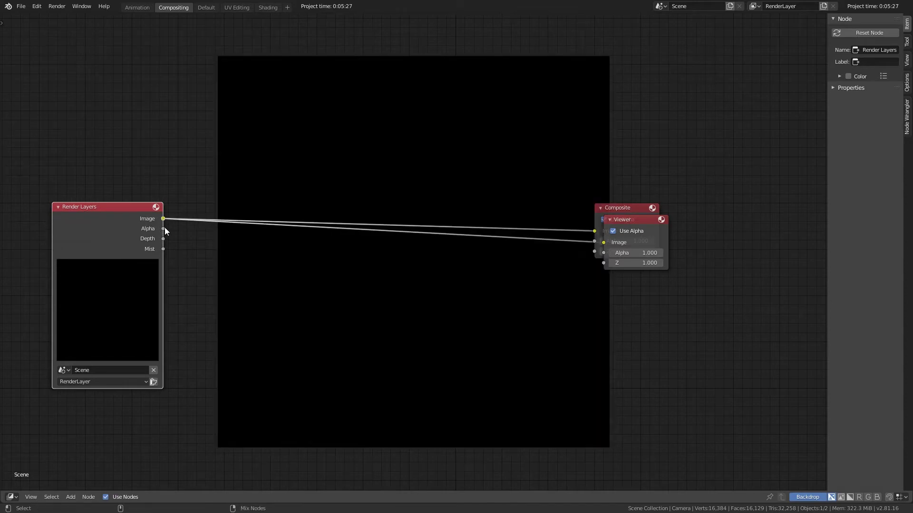
left_click(164, 230, "ctrl+shift")
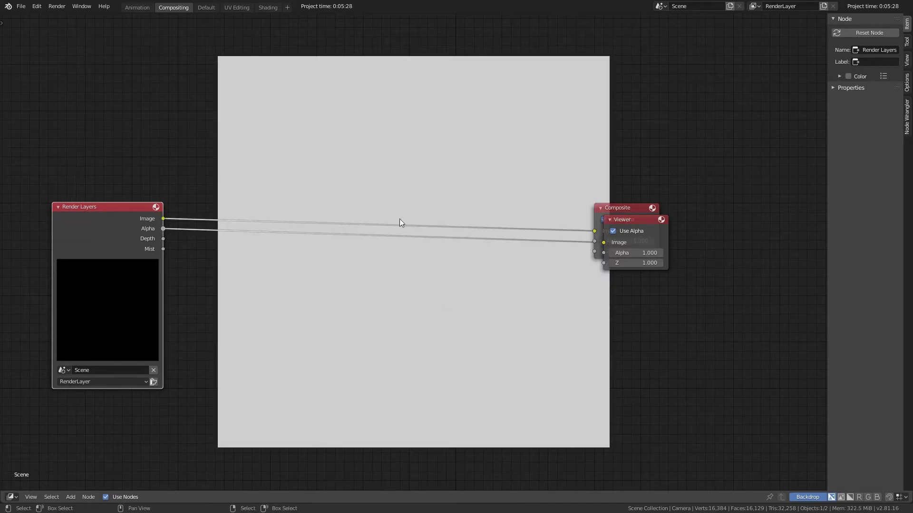
left_click(163, 239, "ctrl+shift")
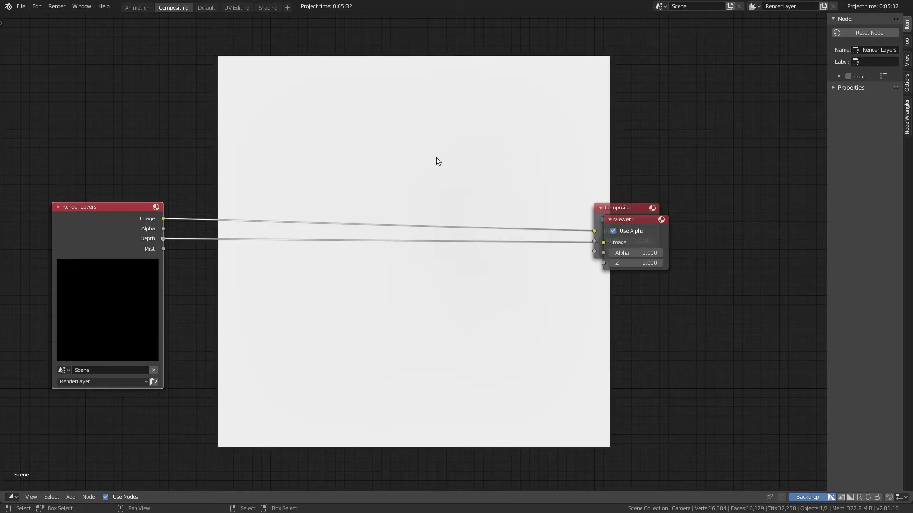
- Insert a Normalize node into the link between the Render Layers node's Depth output and the Viewer
key("shift+a")
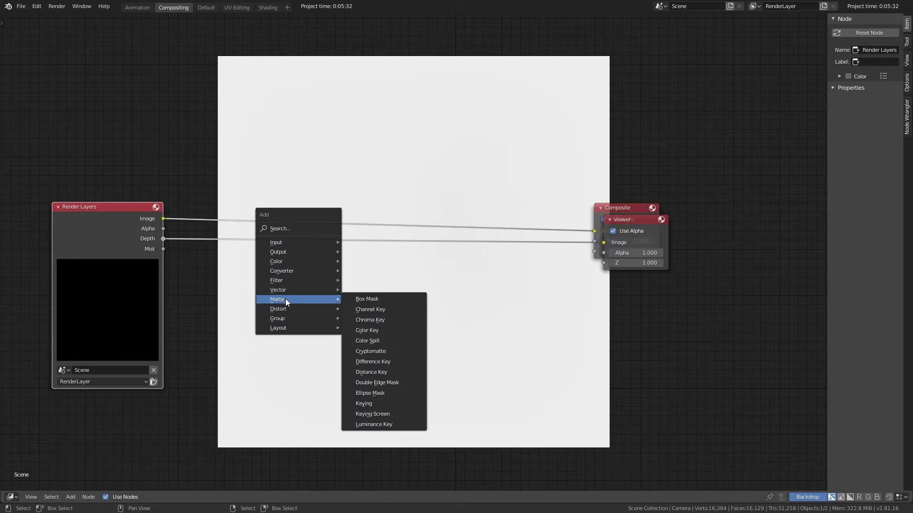
mouse_move(278, 291)
left_click(368, 321)
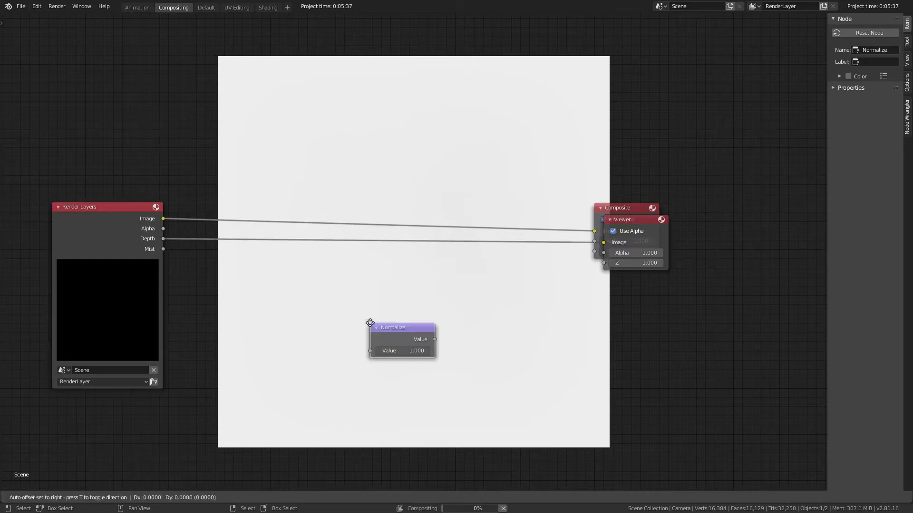
left_click(231, 233)
middle_click_drag(350, 182, 463, 321)
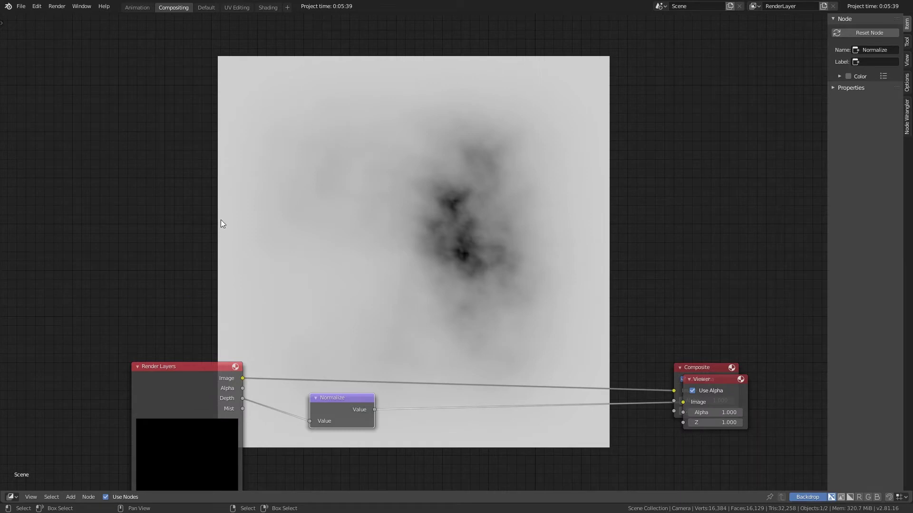
key("Home")
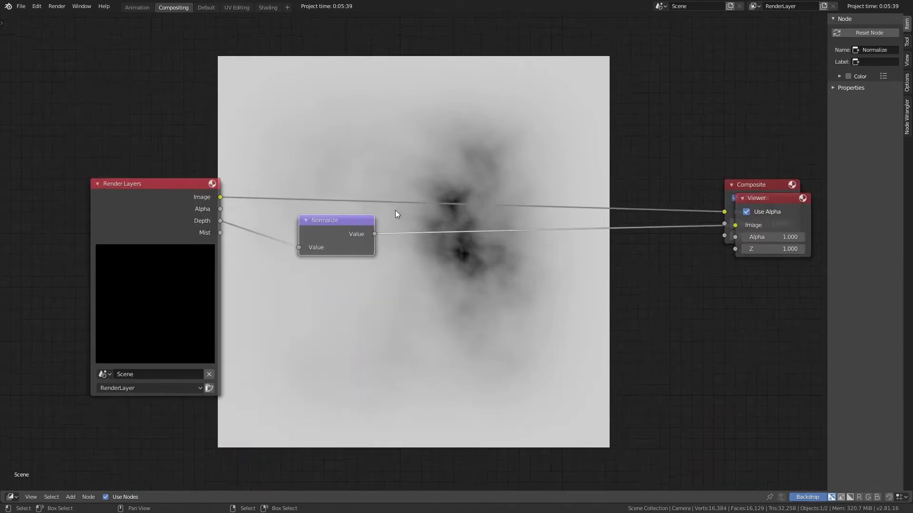
- Compare the Mist and Depth outputs with the normalized depth in the Viewer, ending on the Normalize node
left_click(210, 189, "ctrl+shift")
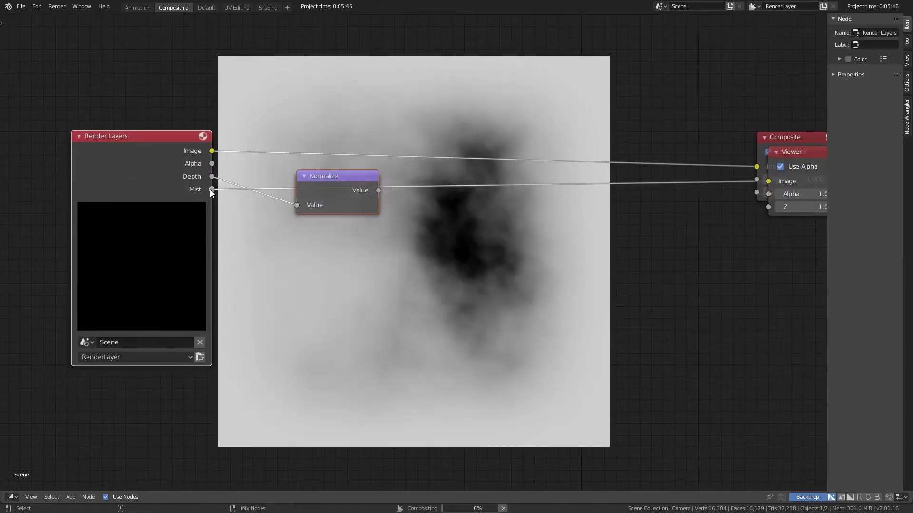
middle_click_drag(268, 229, 269, 292)
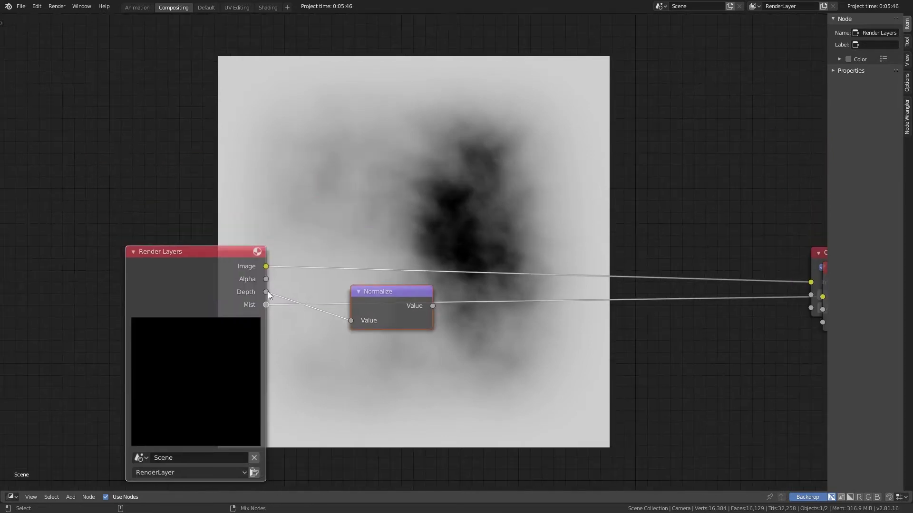
left_click(267, 291, "ctrl+shift")
left_click(265, 308, "ctrl+shift")
left_click(383, 293, "ctrl+shift")
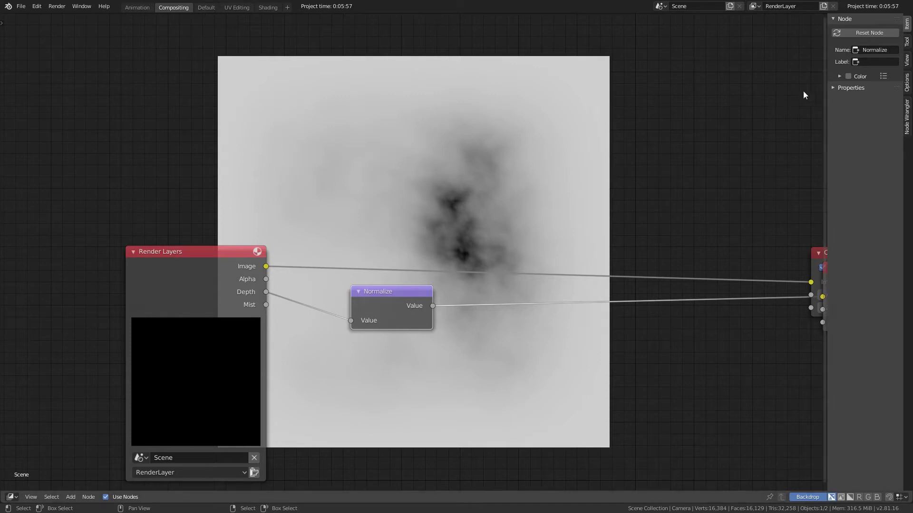
- In the Default workspace, set the world's Mist Pass falloff to Linear
left_click(209, 7)
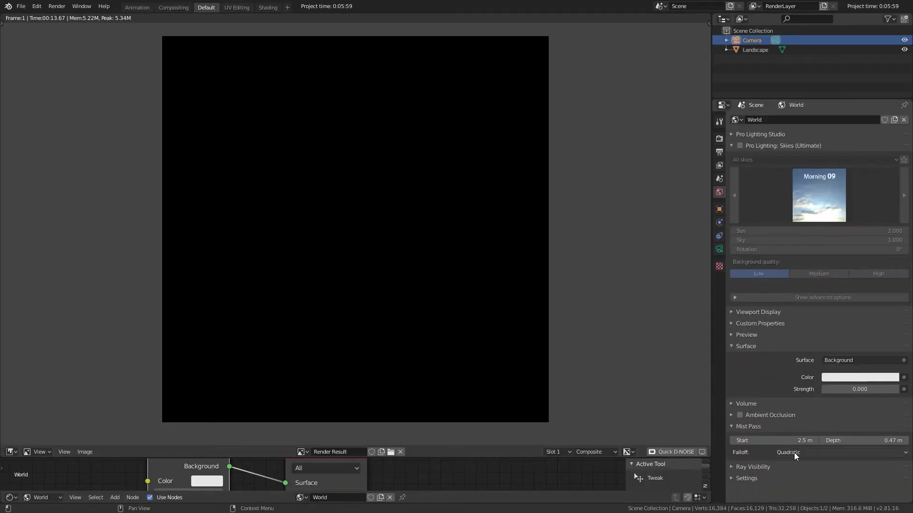
left_click(794, 453)
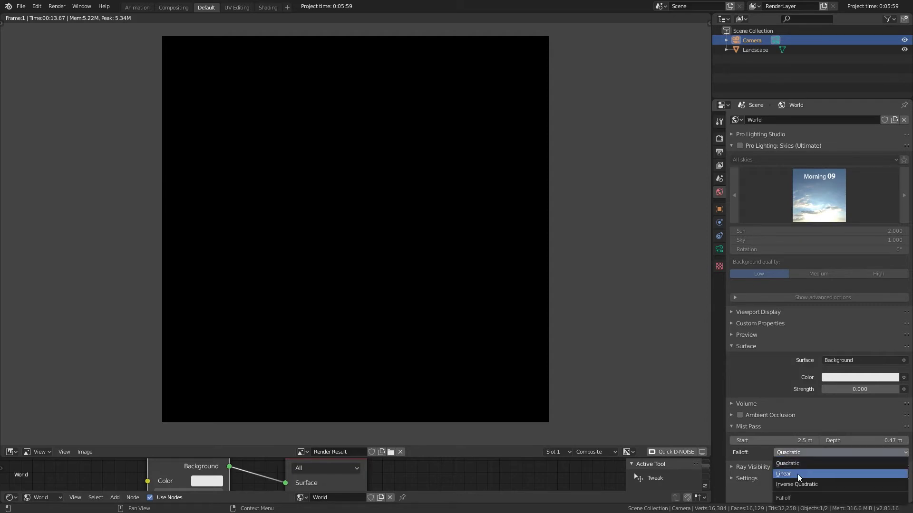
left_click(797, 474)
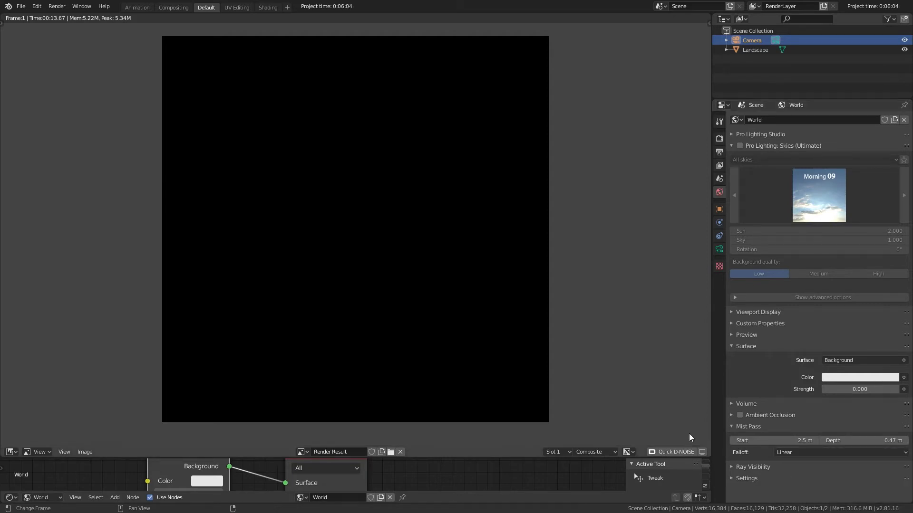
- Enable Adaptive Sampling in the render settings and render the image again
left_click(719, 137)
left_click(878, 283)
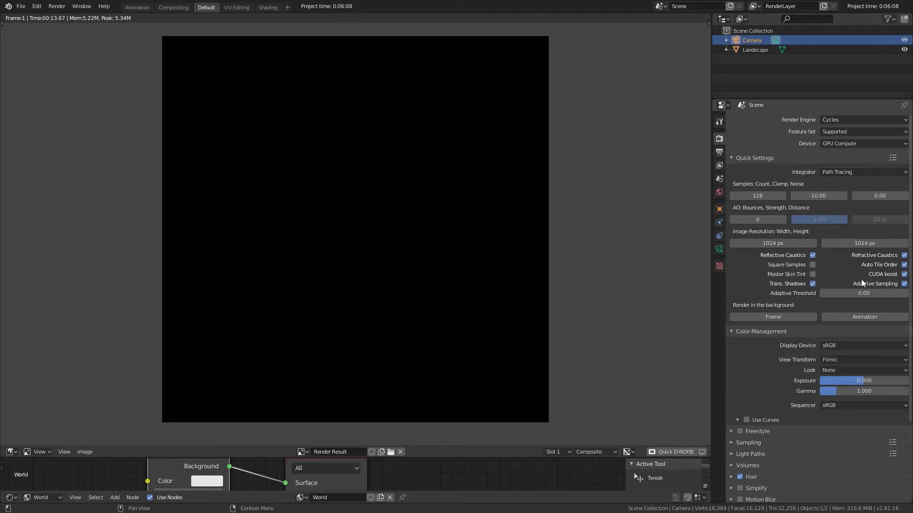
key("F12")
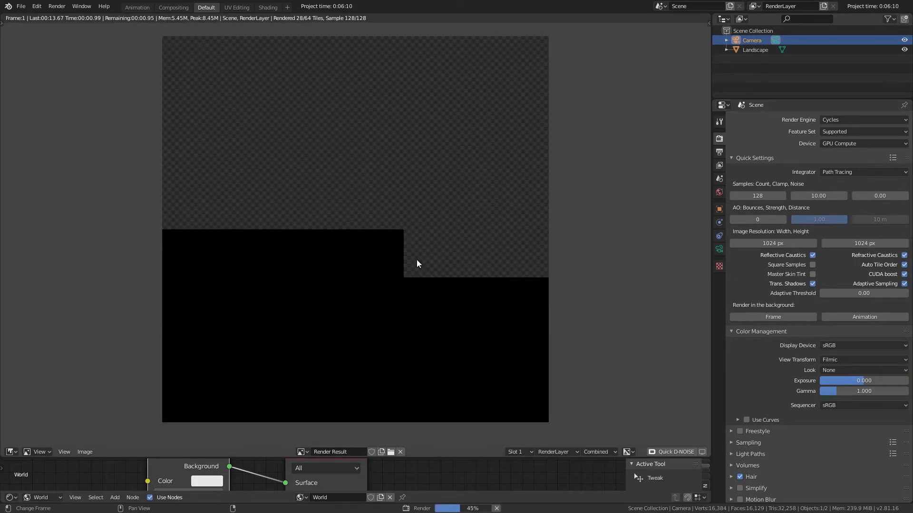
- Return to the Compositing workspace and connect the Render Layers node's Mist output to the Viewer
left_click(174, 10)
scroll(318, 207, "down", 3)
middle_click_drag(318, 207, 379, 308)
left_click(299, 278, "ctrl+shift")
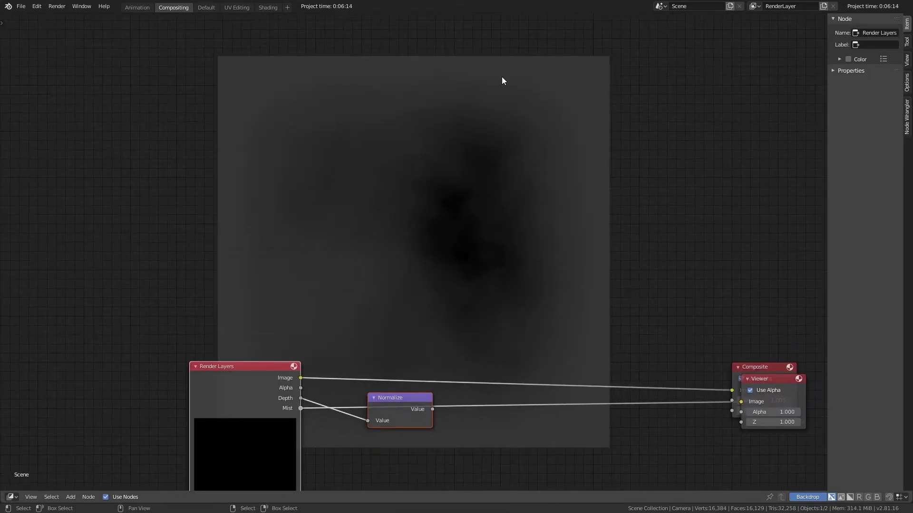
middle_click_drag(400, 230, 364, 113)
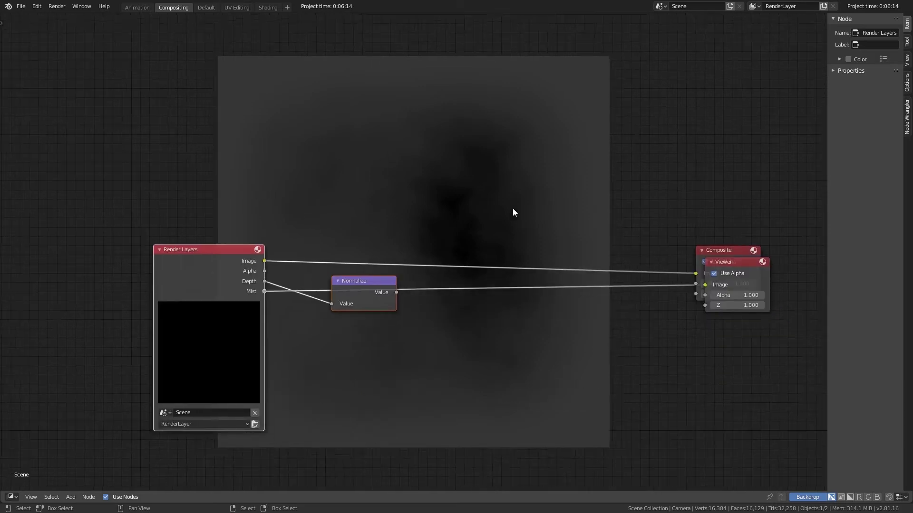
- Detach the Normalize node from Depth, insert it between the Mist output and the Viewer, and move it farther from Render Layers
scroll(421, 260, "up", 5)
key("g")
left_click(315, 269)
left_click(327, 296)
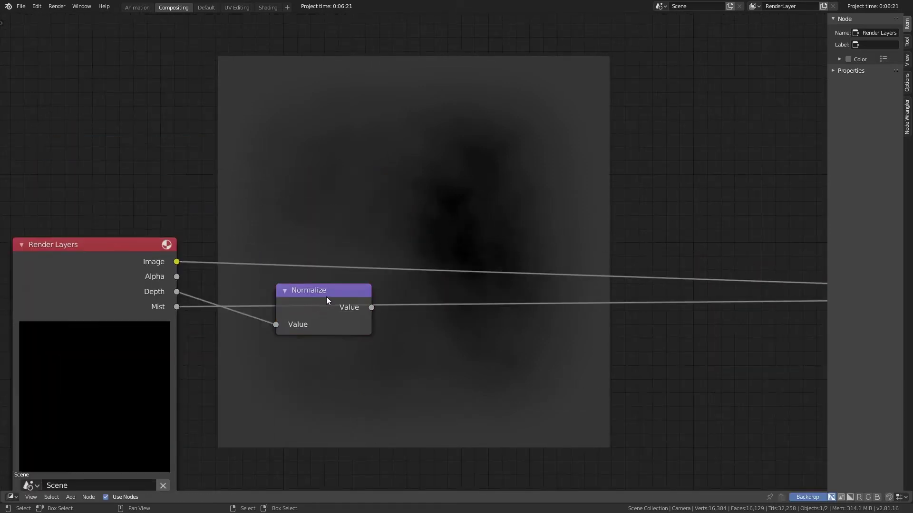
left_click_drag(314, 293, 419, 176)
key("g")
left_click_drag(312, 322, 296, 302)
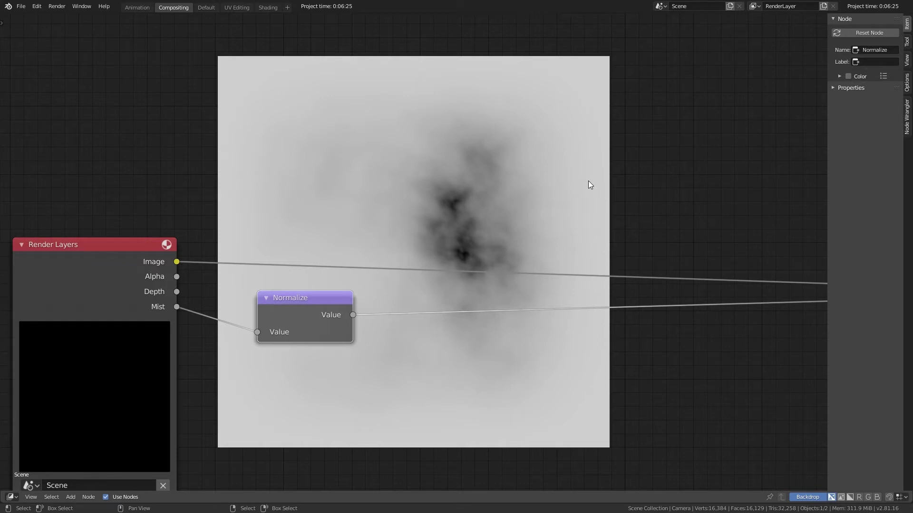
left_click_drag(333, 325, 506, 316)
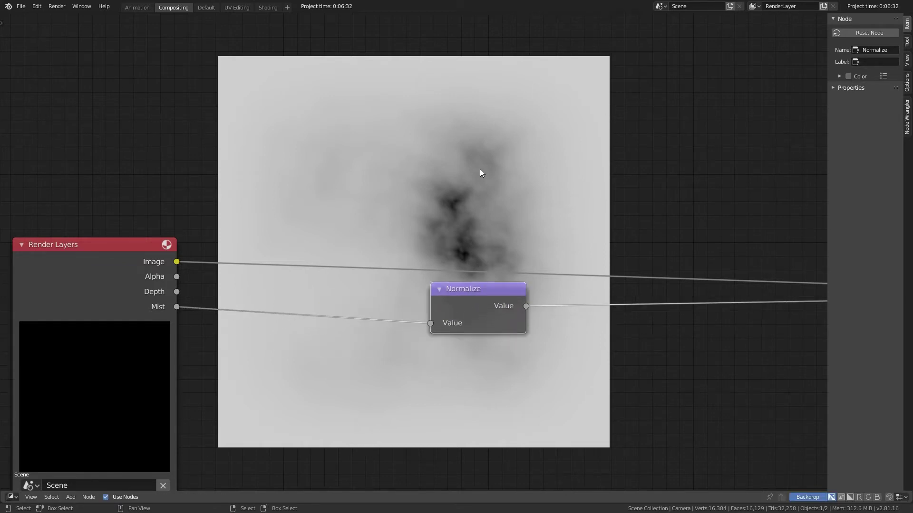
- Add an Invert node between the Normalize node and the Viewer
key("shift+a")
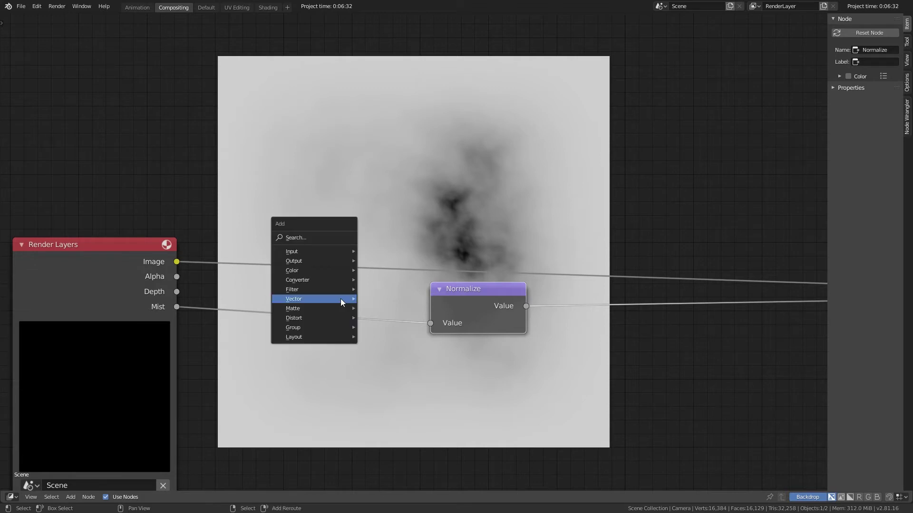
mouse_move(301, 285)
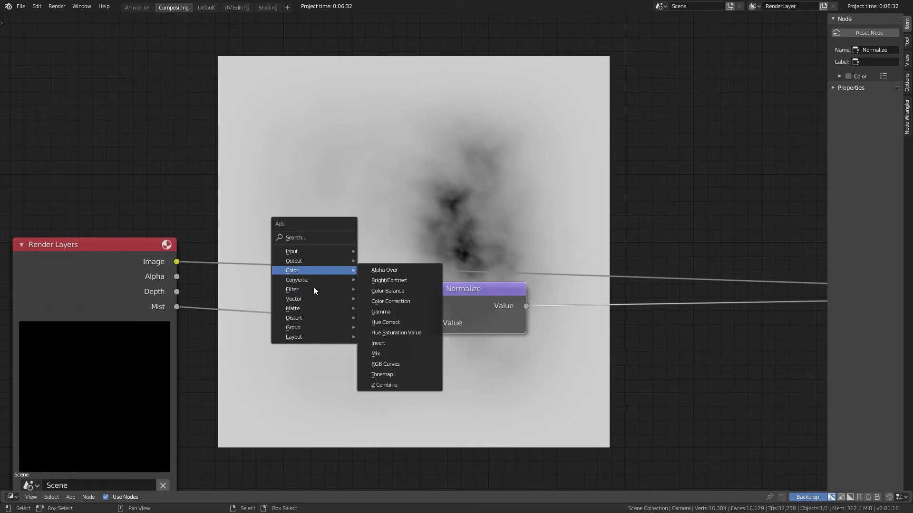
left_click(392, 342)
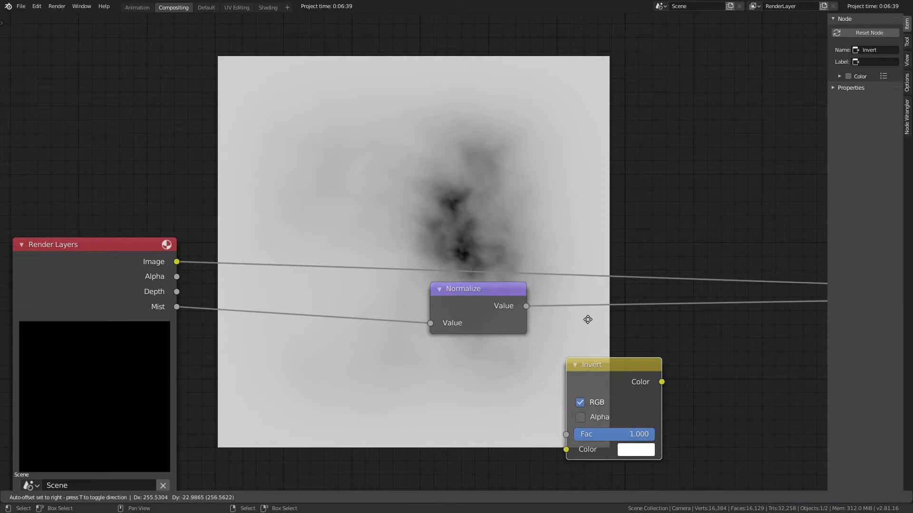
left_click(587, 293)
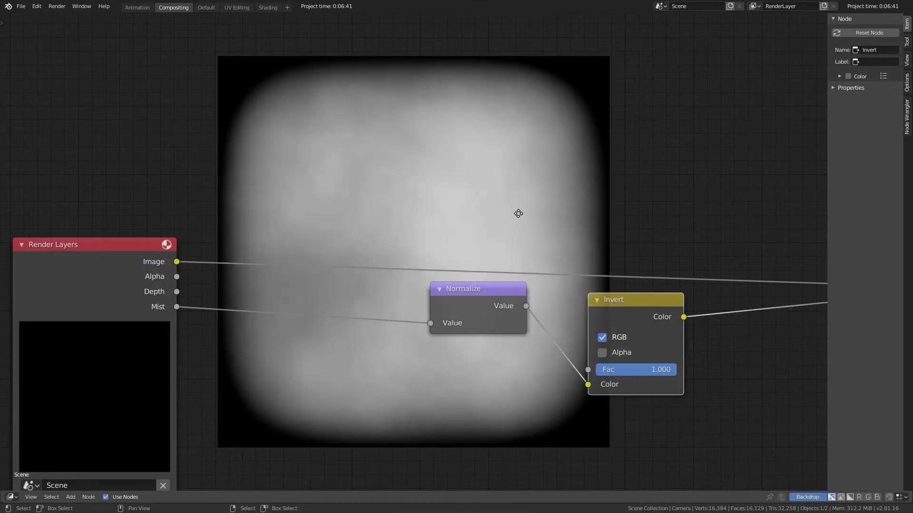
middle_click_drag(517, 212, 426, 354)
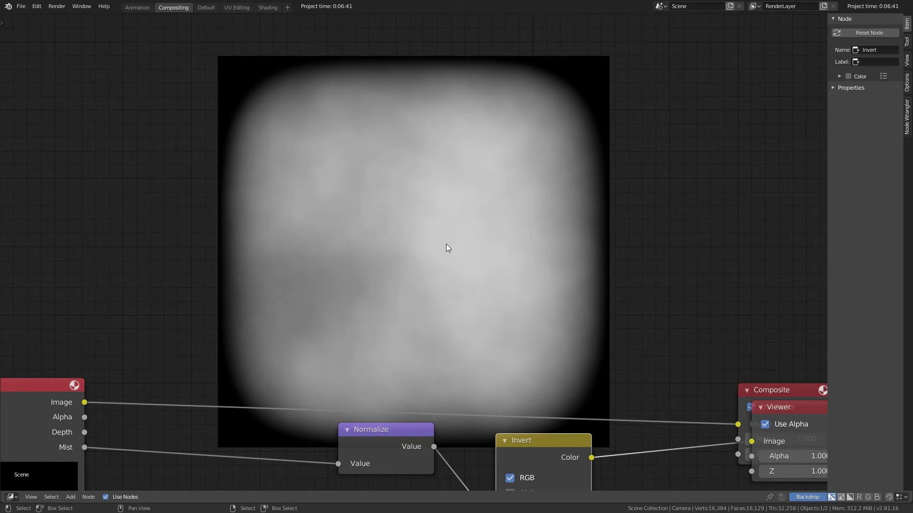
scroll(393, 228, "down", 2)
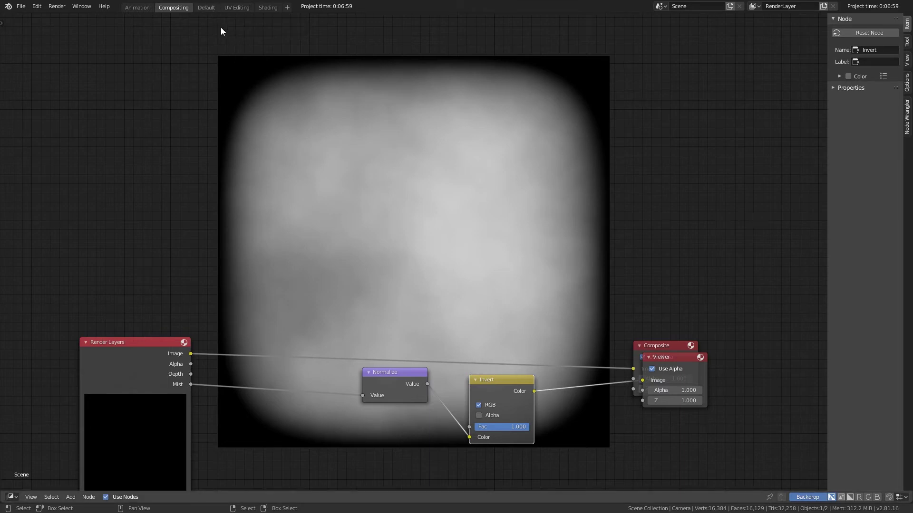
- In the Default workspace, add a plane mesh and move it -3 m along the X axis
left_click(205, 8)
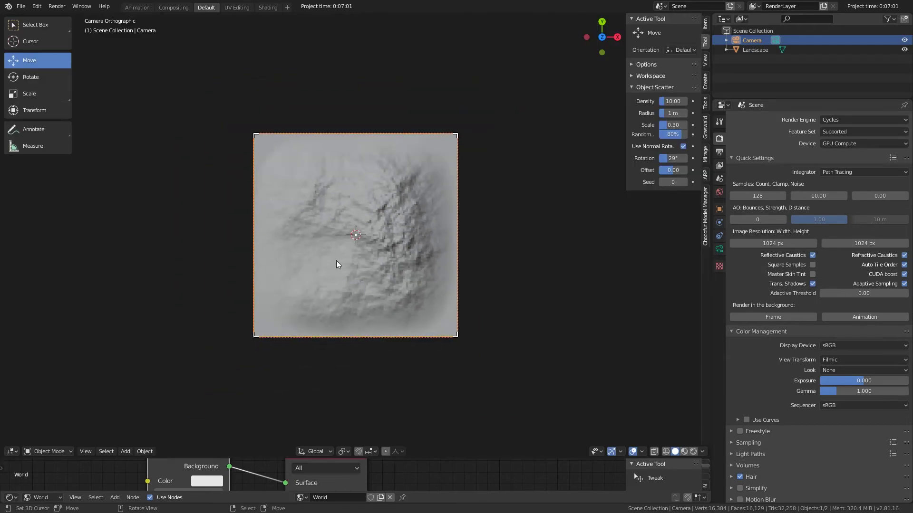
middle_click_drag(335, 261, 319, 227)
left_click(318, 227)
key("shift+a")
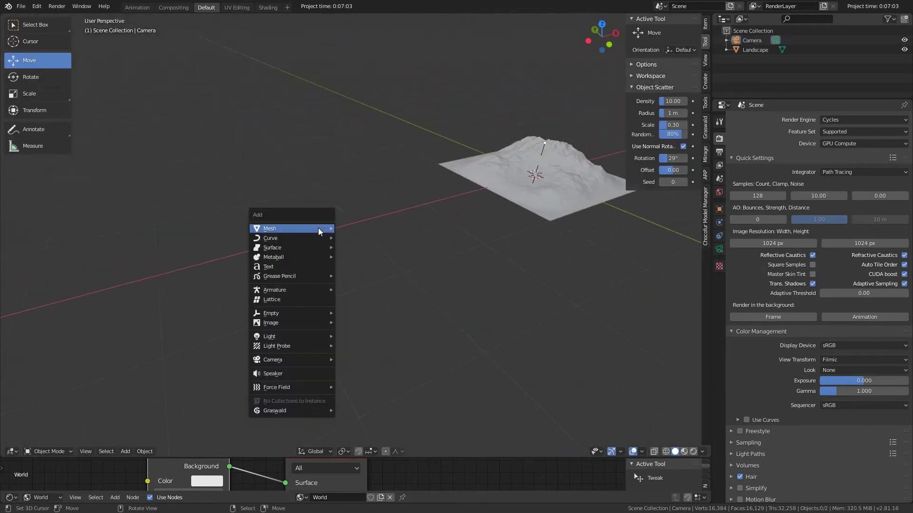
mouse_move(319, 227)
left_click(367, 230)
key("g")
key("x")
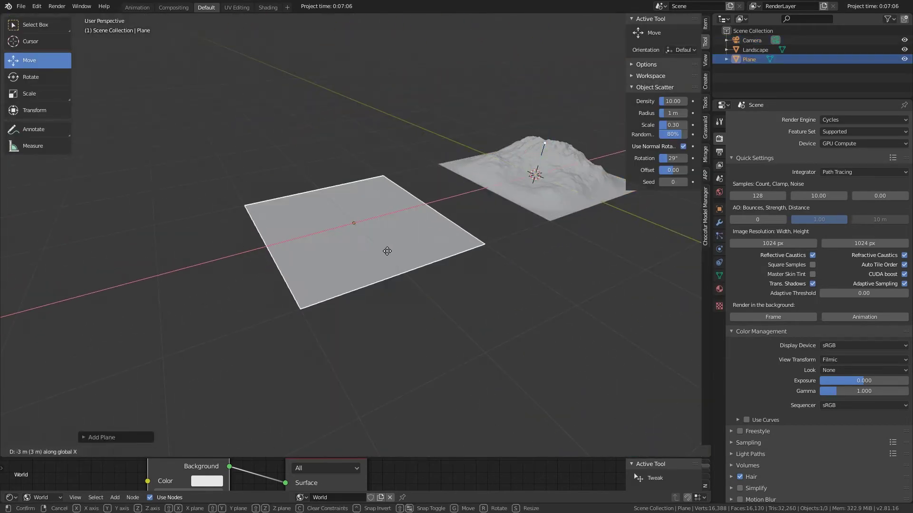
left_click(387, 251)
- Enlarge the shader editor below the 3D viewport and switch it from World to Object shading
left_click_drag(421, 458, 404, 318)
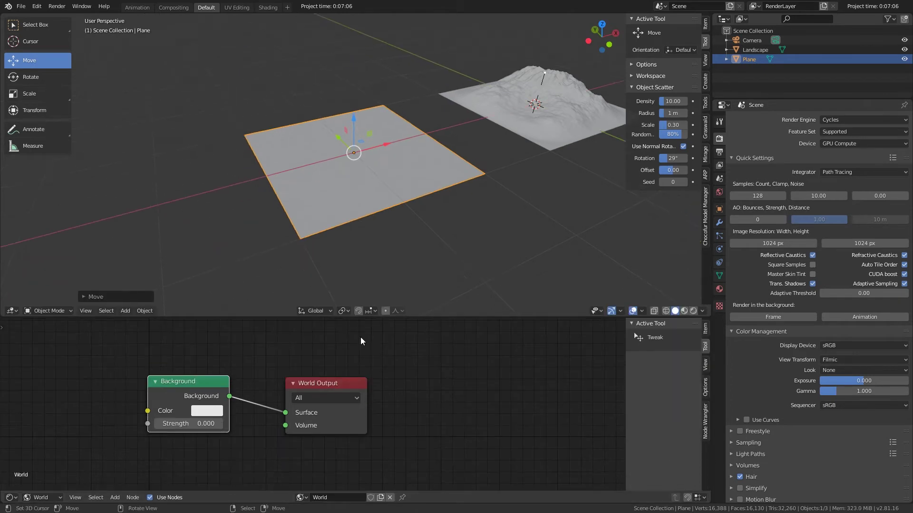
left_click(10, 498)
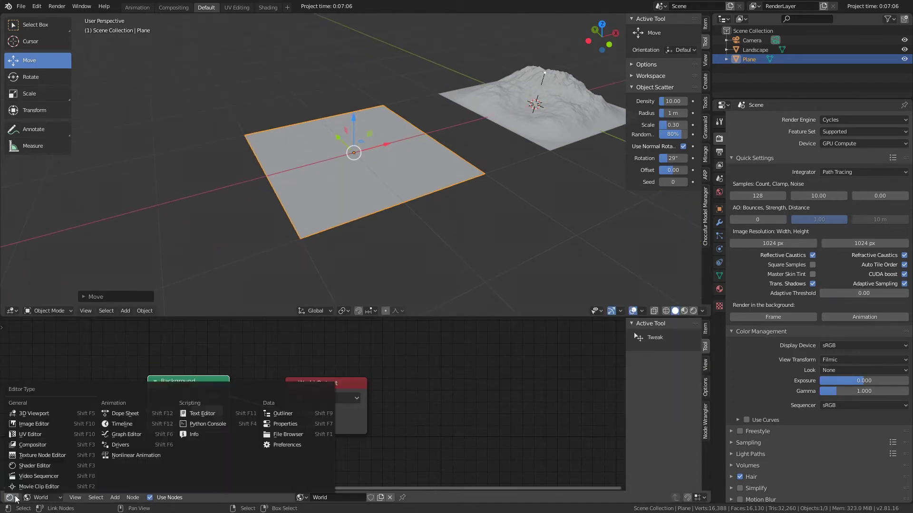
left_click(40, 497)
left_click(50, 486)
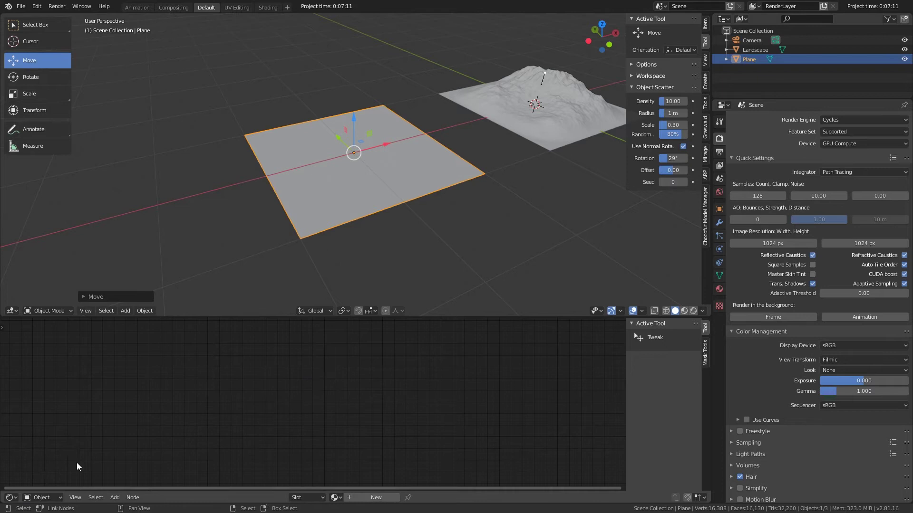
- Create a new material for the plane and delete its Principled BSDF node, keeping only Material Output
left_click(352, 498)
middle_click_drag(396, 452, 460, 480)
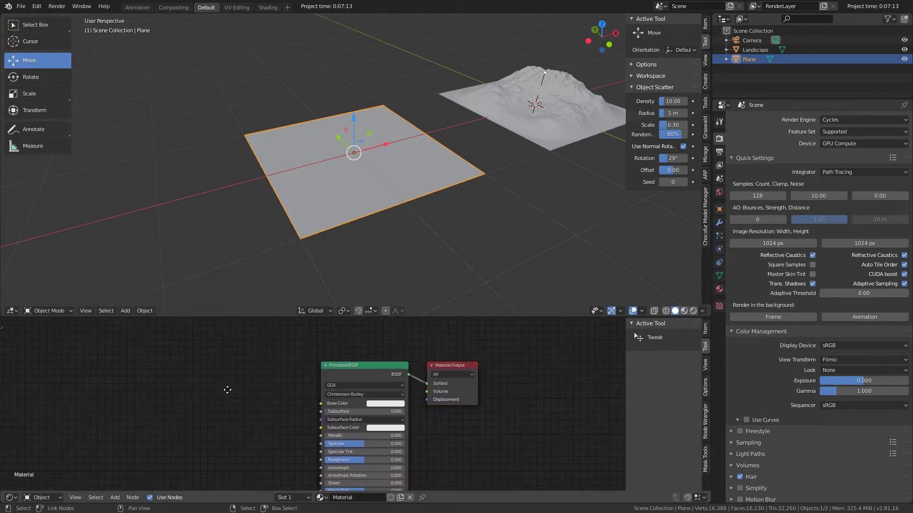
left_click(370, 368)
key("x")
scroll(369, 368, "up", 6)
middle_click_drag(418, 416, 397, 425)
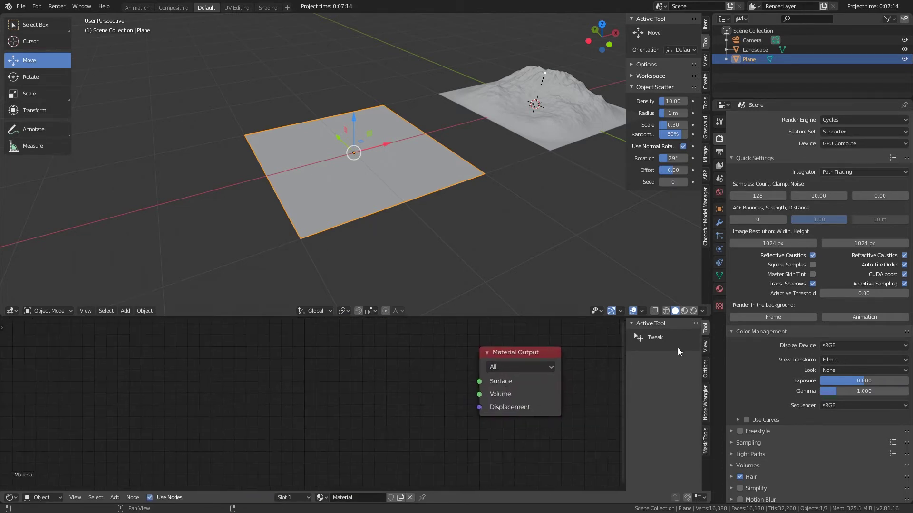
- Set the plane material's surface displacement method to Displacement and Bump
left_click(719, 289)
left_click(774, 246)
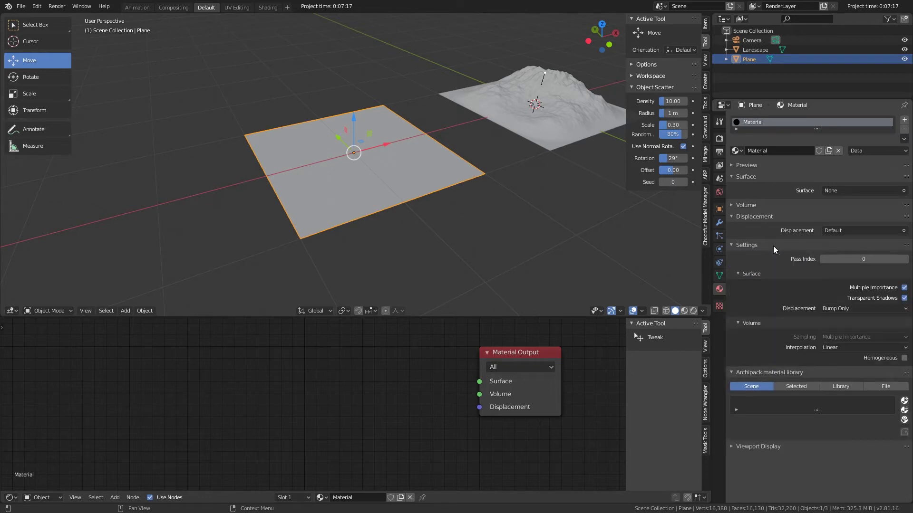
left_click(859, 309)
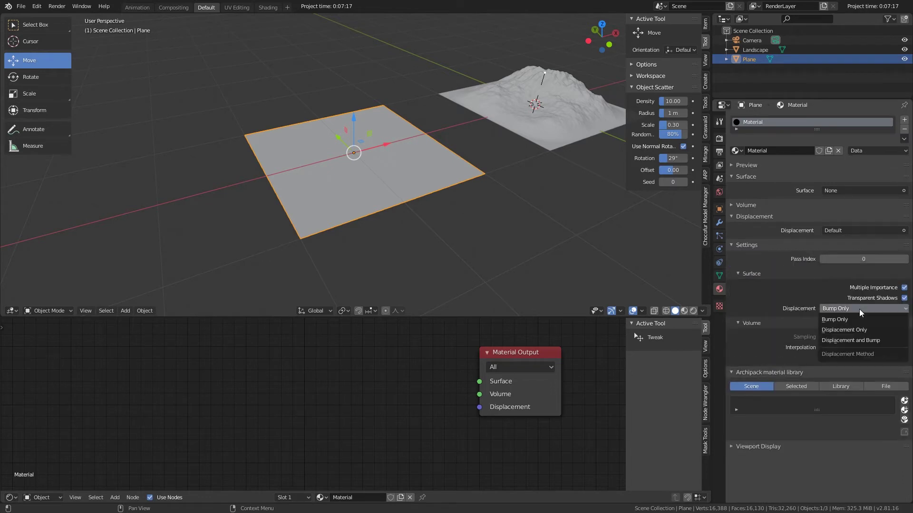
left_click(857, 342)
- Add an Image Texture node using the Viewer Node image and preview its Color output through an emission viewer
key("shift+a")
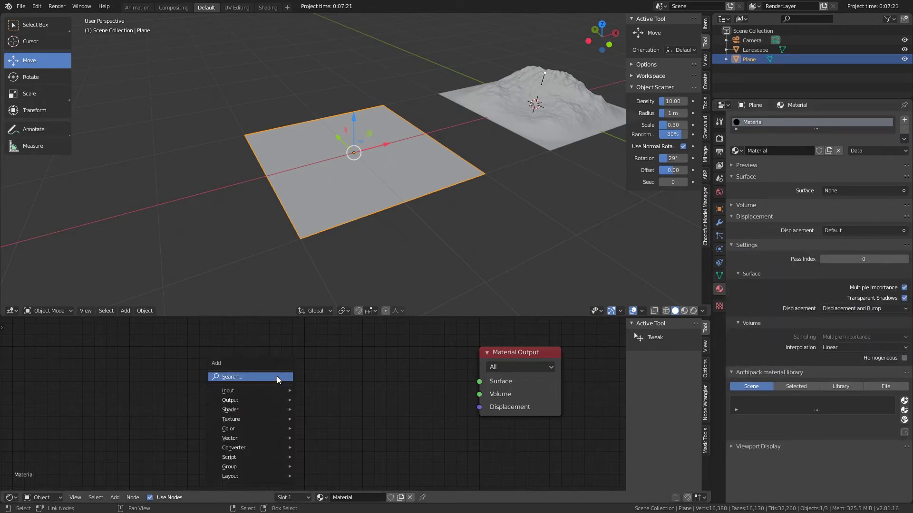
mouse_move(228, 419)
left_click(335, 342)
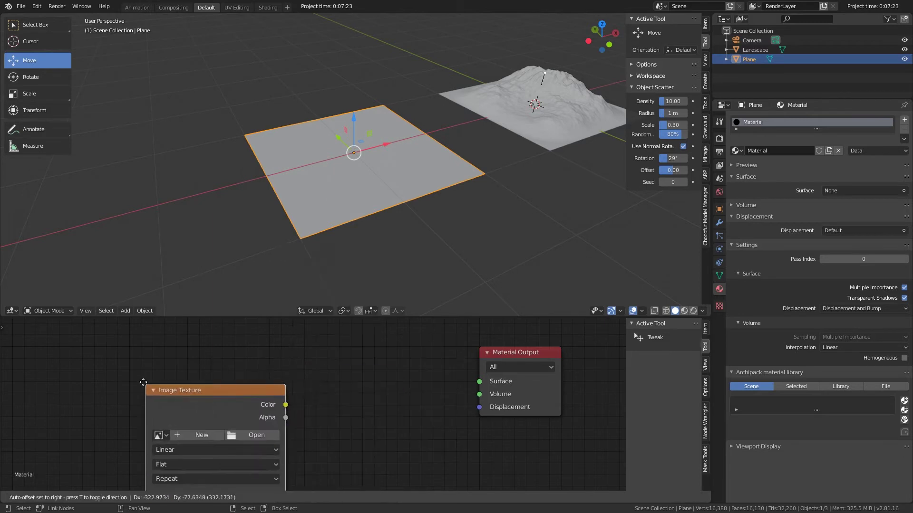
left_click(148, 390)
left_click(148, 397)
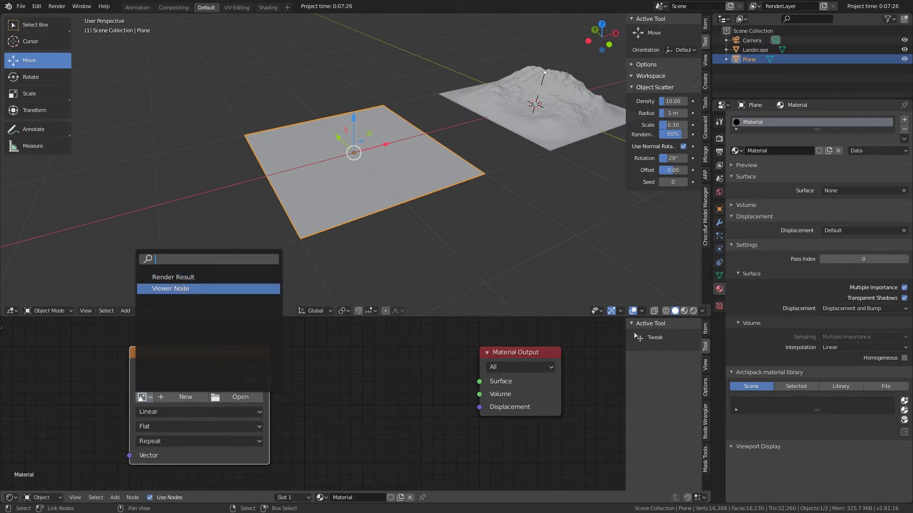
left_click(171, 289)
middle_click_drag(308, 394, 381, 374)
left_click(292, 347, "ctrl+shift")
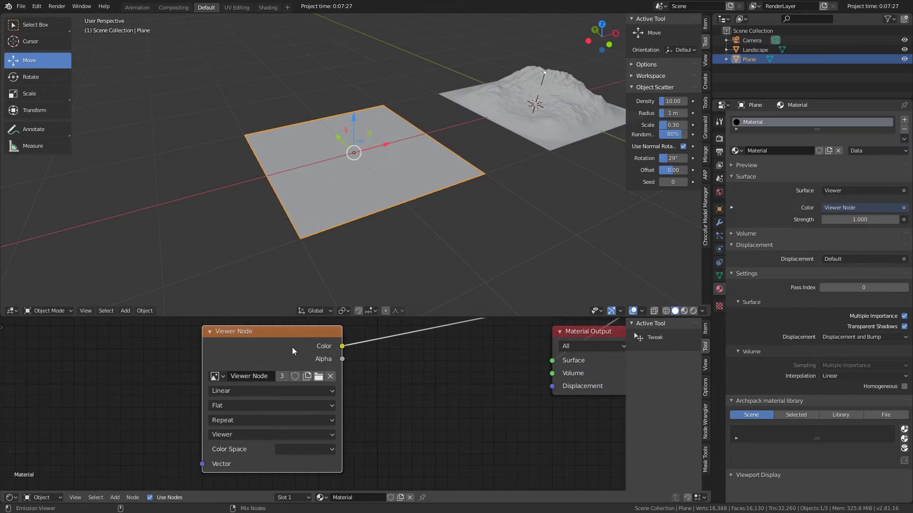
- Examine the plane's texture in Material Preview and Rendered viewport shading
left_click(684, 311)
scroll(365, 204, "up", 4)
middle_click_drag(365, 205, 626, 305)
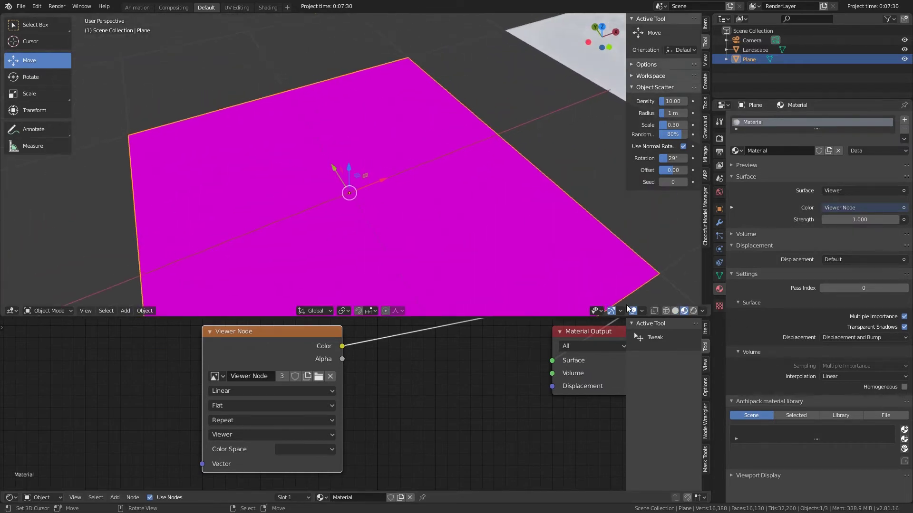
left_click(692, 311)
middle_click_drag(381, 345, 379, 369)
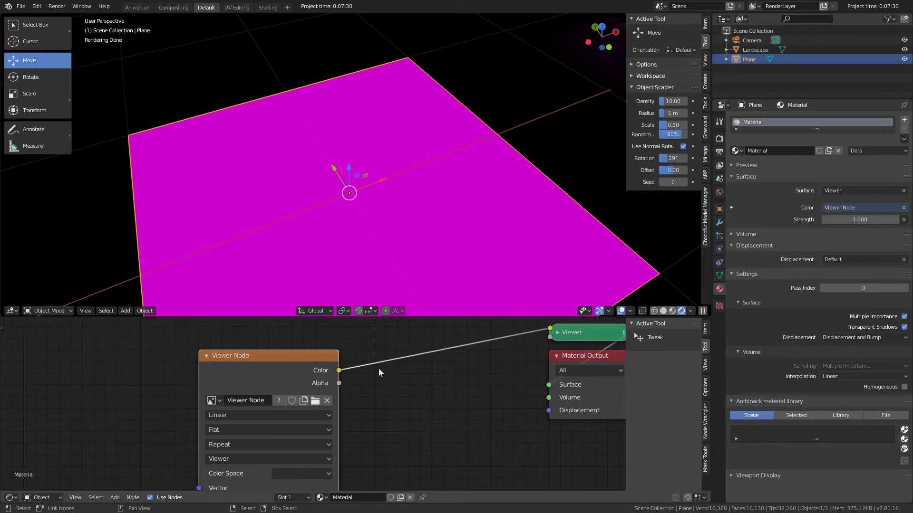
left_click(280, 364, "ctrl+shift")
left_click(281, 364, "ctrl+shift")
left_click(281, 363, "ctrl+shift")
left_click(281, 362, "ctrl+shift")
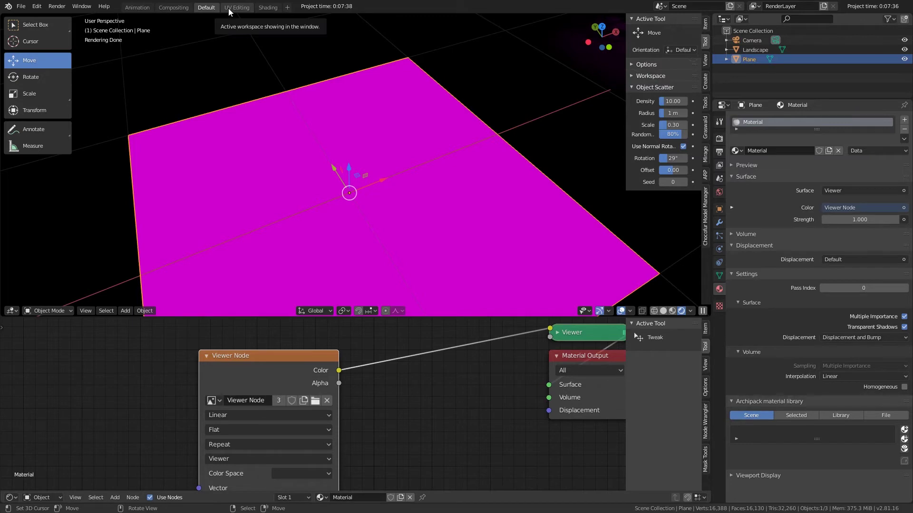
- In the Compositing workspace, separate the Composite and Viewer nodes and connect Invert's Color output to Composite's Image input
left_click(177, 6)
scroll(518, 285, "up", 3)
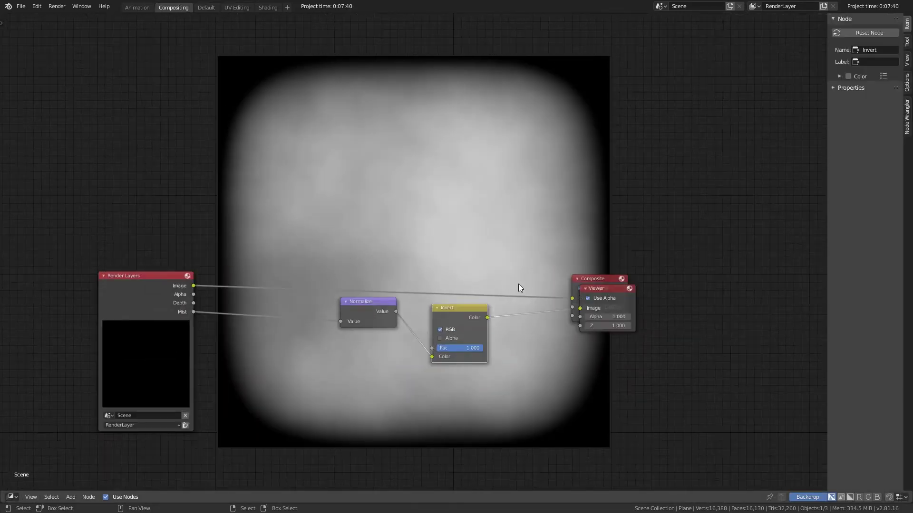
middle_click_drag(530, 300, 381, 331)
left_click_drag(526, 288, 512, 350)
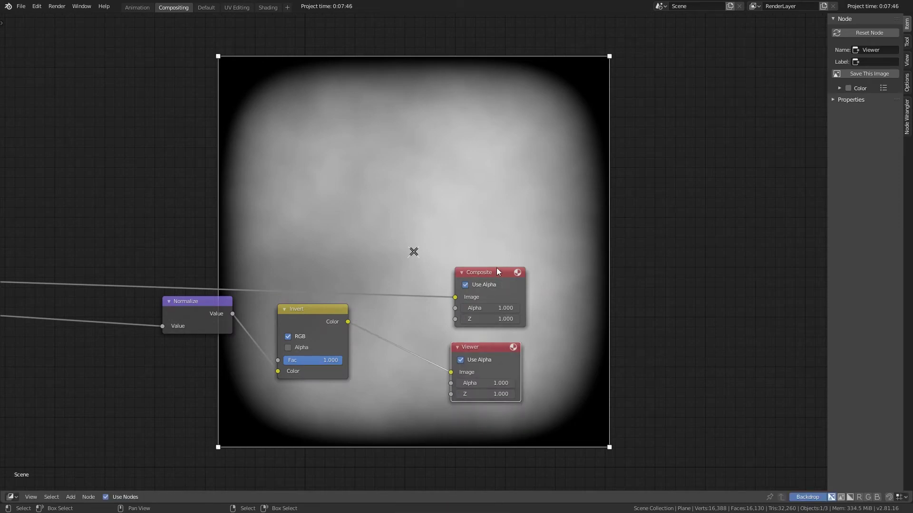
left_click_drag(497, 272, 535, 191)
left_click_drag(348, 322, 498, 217)
middle_click_drag(361, 226, 418, 261)
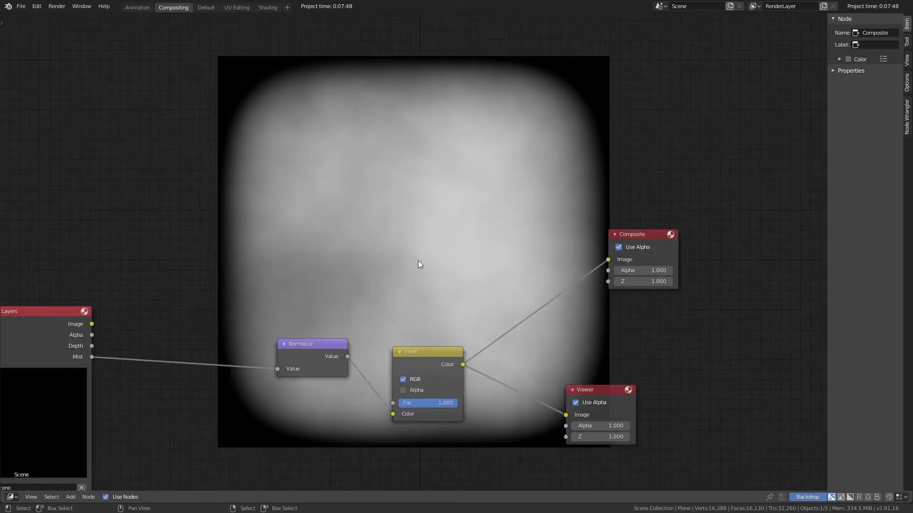
scroll(418, 261, "down", 4)
middle_click_drag(357, 257, 414, 238)
scroll(414, 238, "up", 4)
- In the Default workspace, delete the plane and look through the camera
left_click(207, 8)
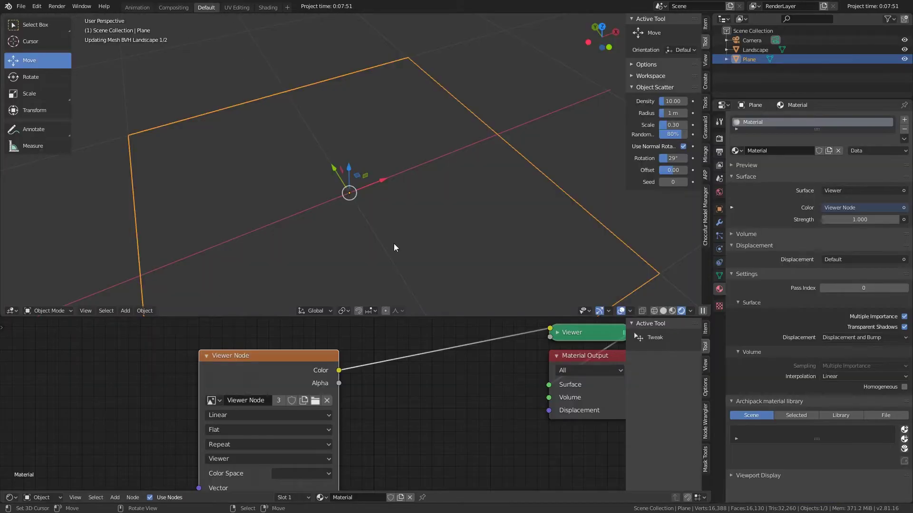
key("x")
left_click(420, 216)
key("KP_0")
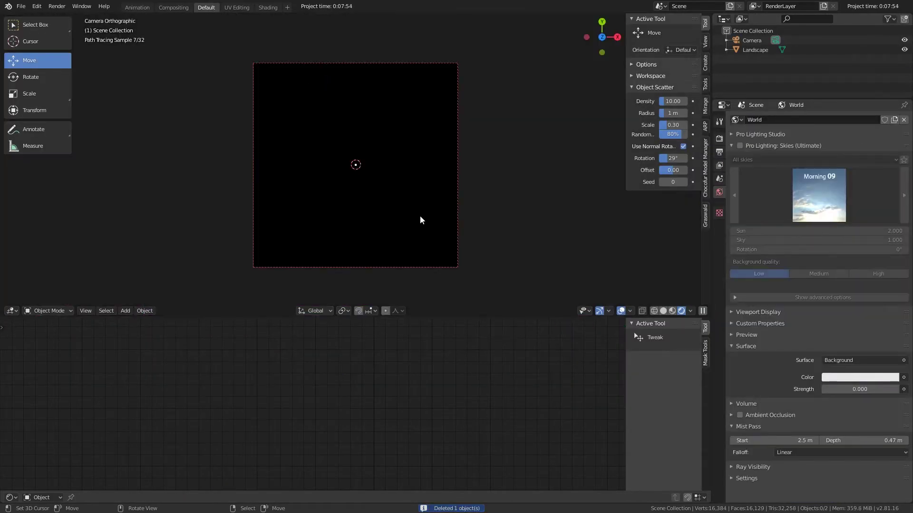
scroll(420, 215, "up", 3)
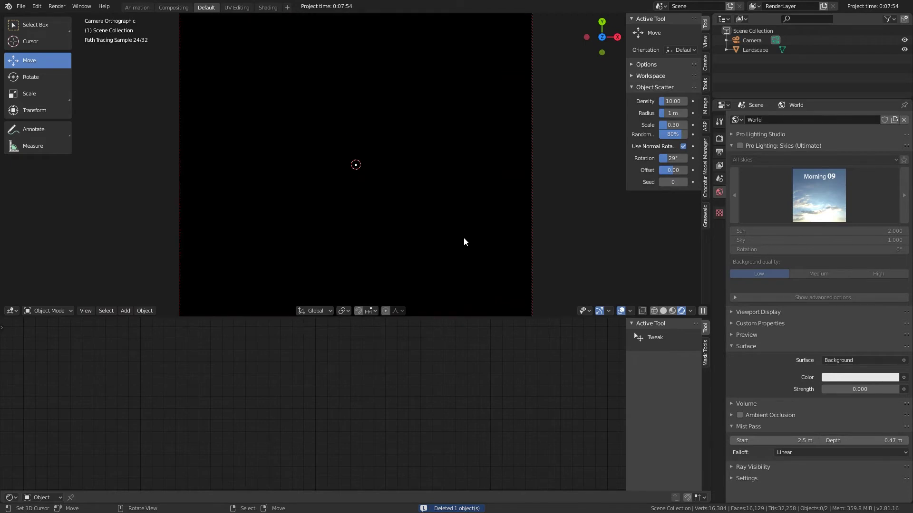
- Render the height map and save the result as untitled.png in the Dokumente - HDD folder
key("F12")
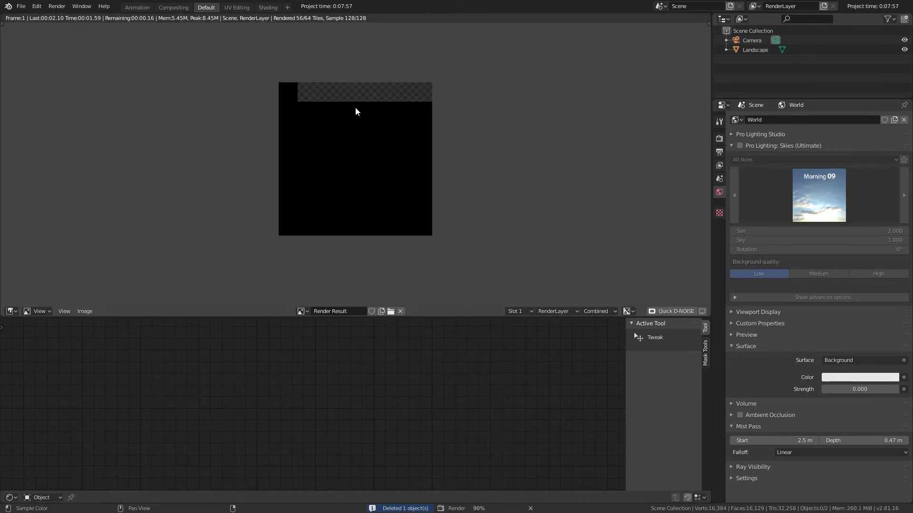
scroll(347, 150, "up", 5)
scroll(401, 170, "down", 4)
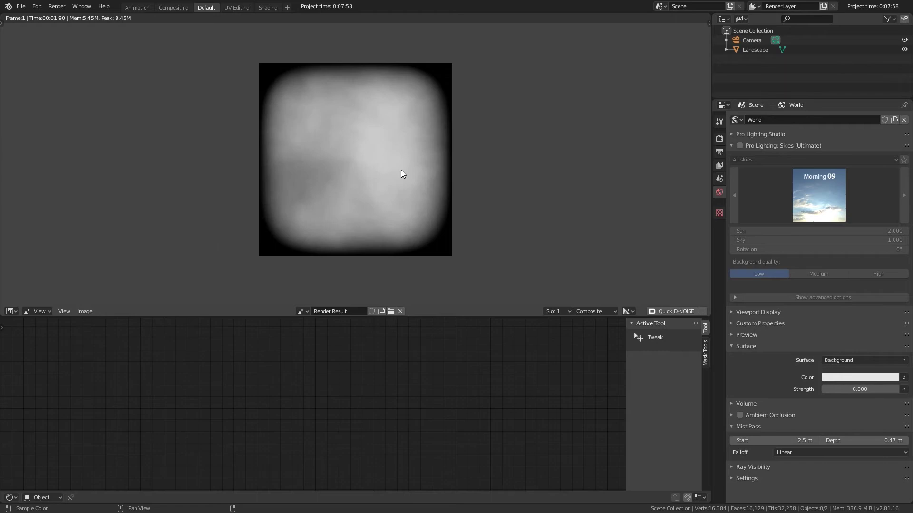
scroll(372, 185, "up", 4)
scroll(373, 185, "down", 3)
key("shift+alt+s")
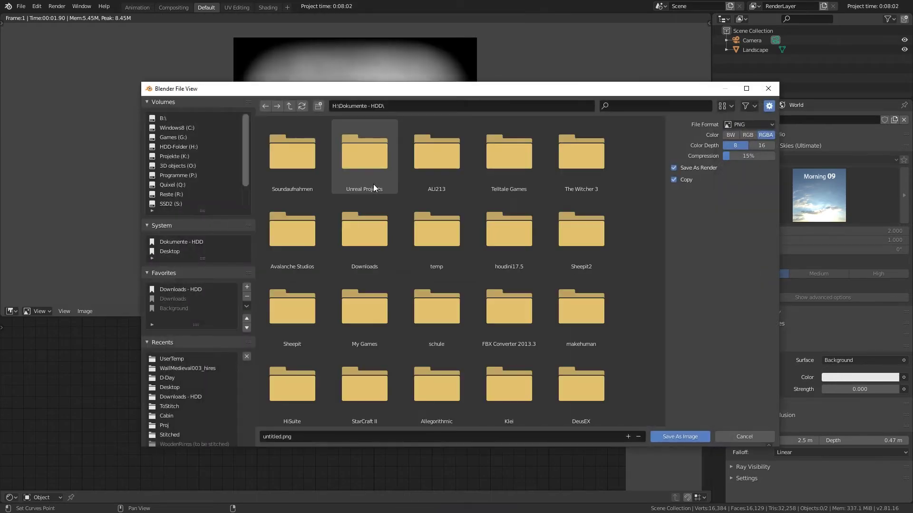
left_click(694, 435)
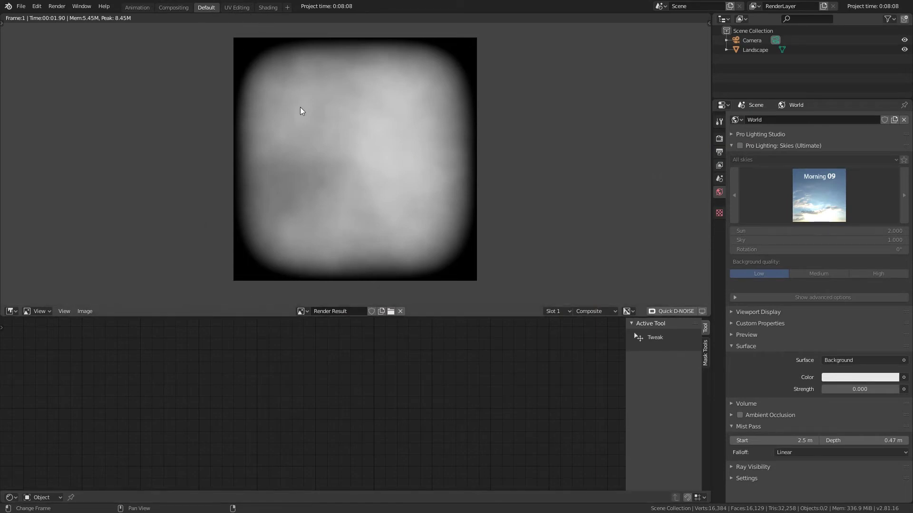
key("Escape")
- In Solid shading, add a plane mesh and move it along the X axis beside the landscape
middle_click_drag(312, 228, 352, 205)
scroll(309, 201, "down", 5)
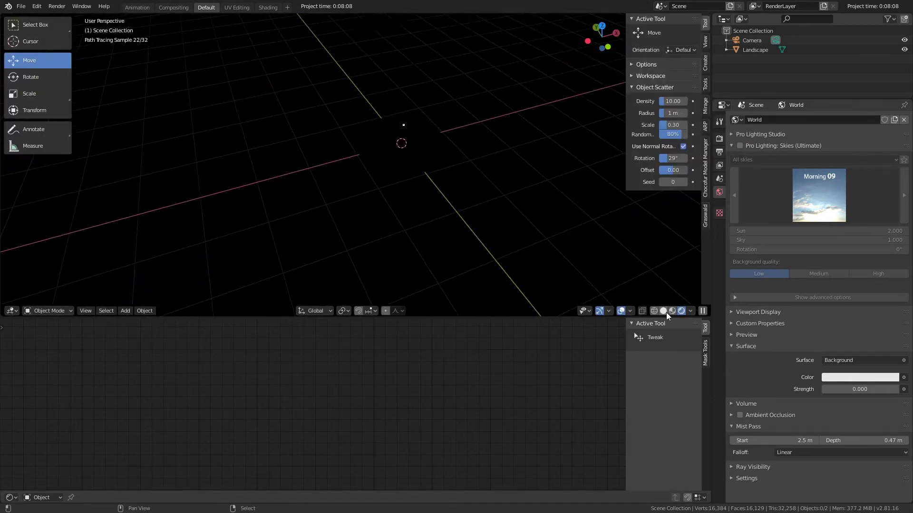
left_click(664, 311)
key("shift+a")
left_click(354, 195)
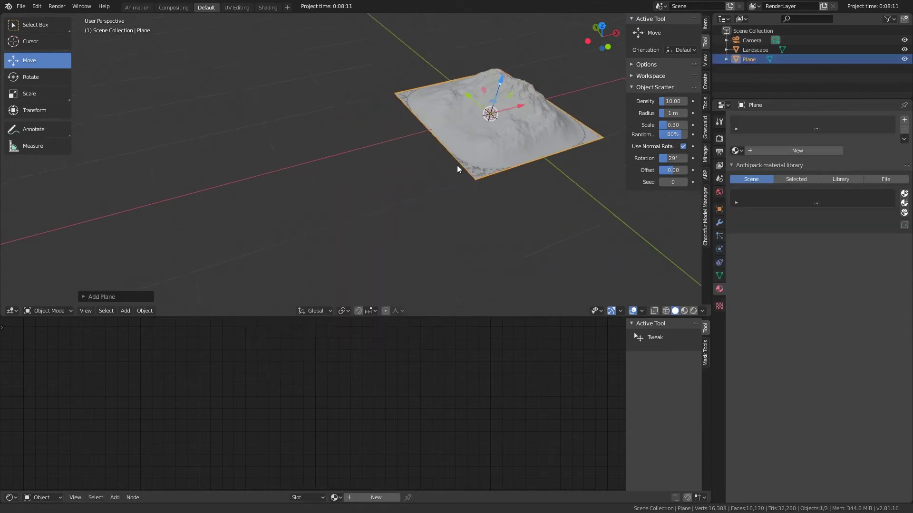
middle_click_drag(457, 169, 471, 166, "shift")
key("g")
key("y")
key("x")
left_click(260, 256)
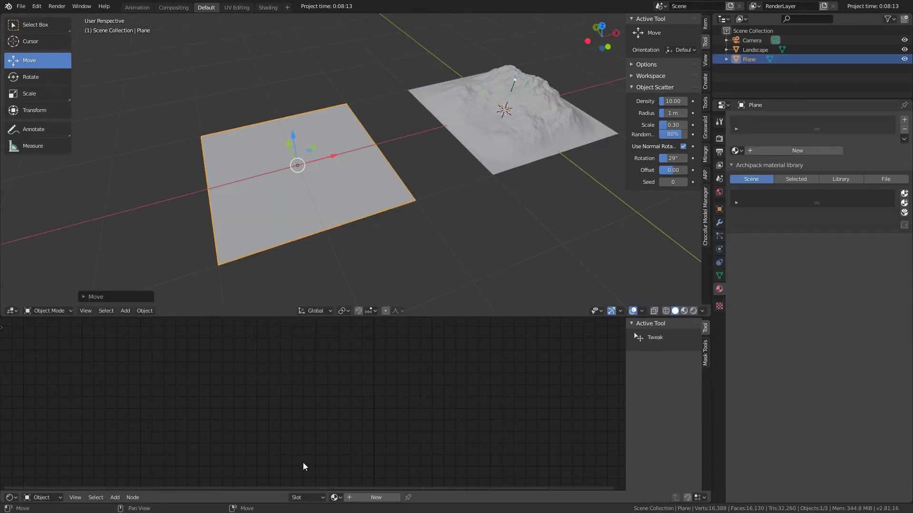
- Assign the existing Material to the new plane, load untitled.png into its image node and preview the Color output
left_click(335, 498)
left_click(376, 402)
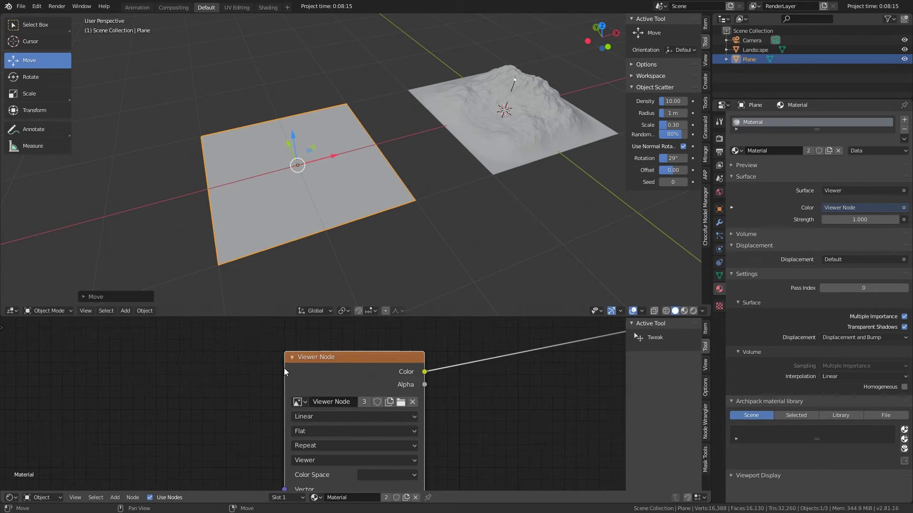
left_click(299, 402)
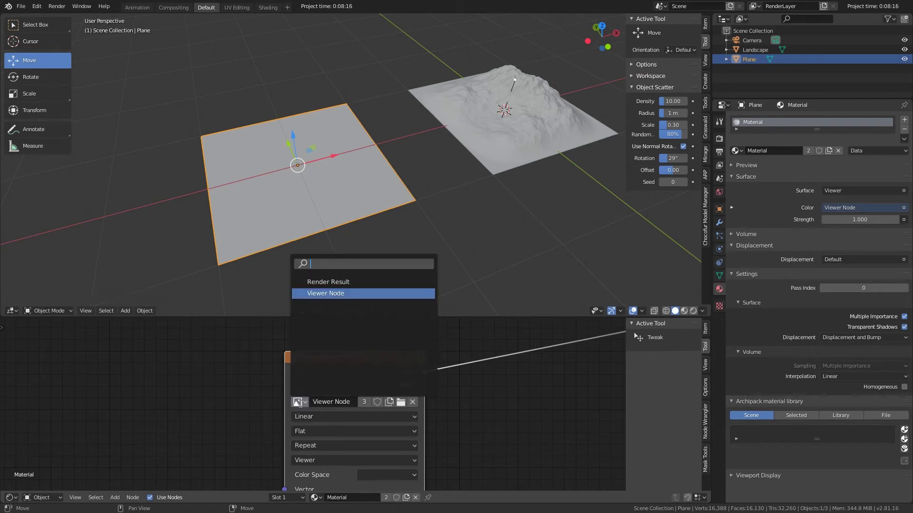
left_click(401, 402)
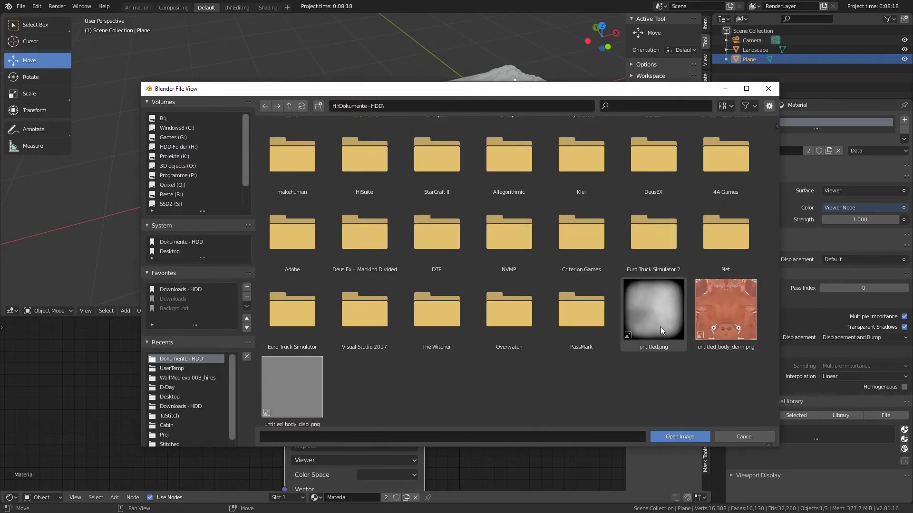
double_click(661, 327)
left_click(340, 367, "ctrl+shift")
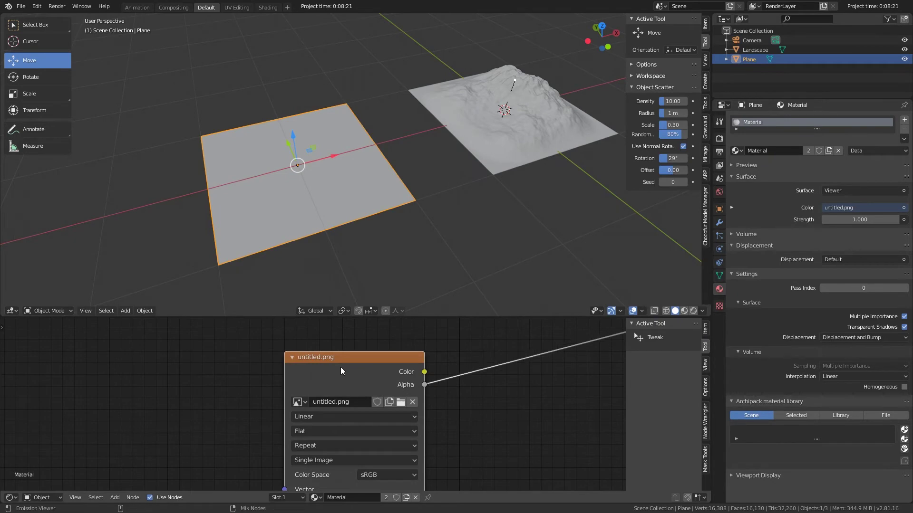
- Check the height map on the plane in Rendered shading and in Material Preview shading
left_click(693, 311)
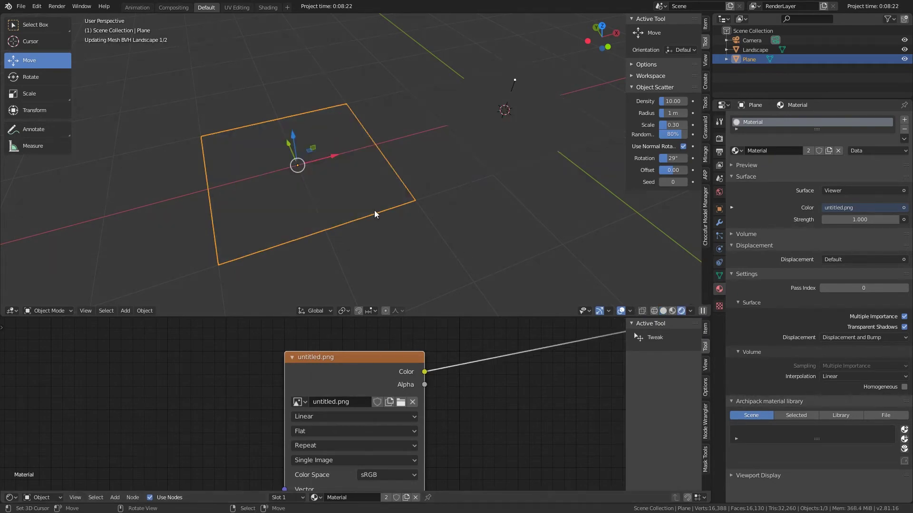
mouse_move(375, 180)
middle_mouse_down()
mouse_move(418, 176)
mouse_move(443, 160)
mouse_move(406, 172)
mouse_move(421, 203)
middle_mouse_up()
left_click(672, 311)
scroll(434, 178, "up", 7)
scroll(406, 172, "down", 3)
scroll(475, 369, "down", 9)
middle_click_drag(456, 370, 376, 347)
scroll(354, 368, "up", 5)
middle_click_drag(340, 381, 460, 396)
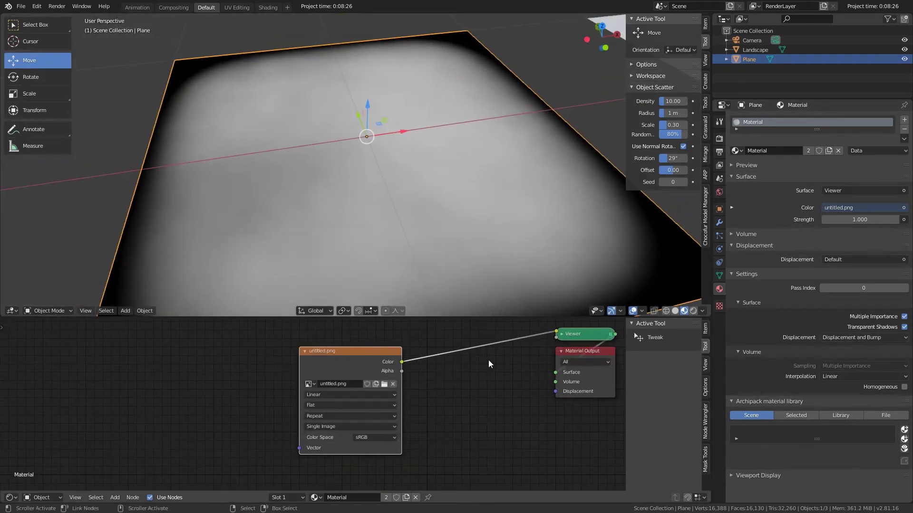
- Add a Displacement node beside the image texture and connect the texture's Color output to its Scale input
left_click_drag(353, 360, 226, 360)
middle_click_drag(374, 381, 327, 374)
key("shift+a")
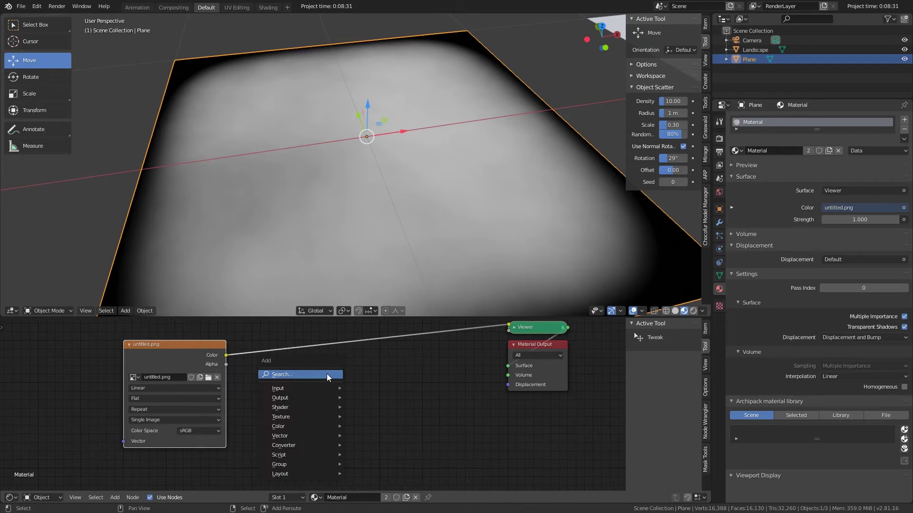
mouse_move(281, 437)
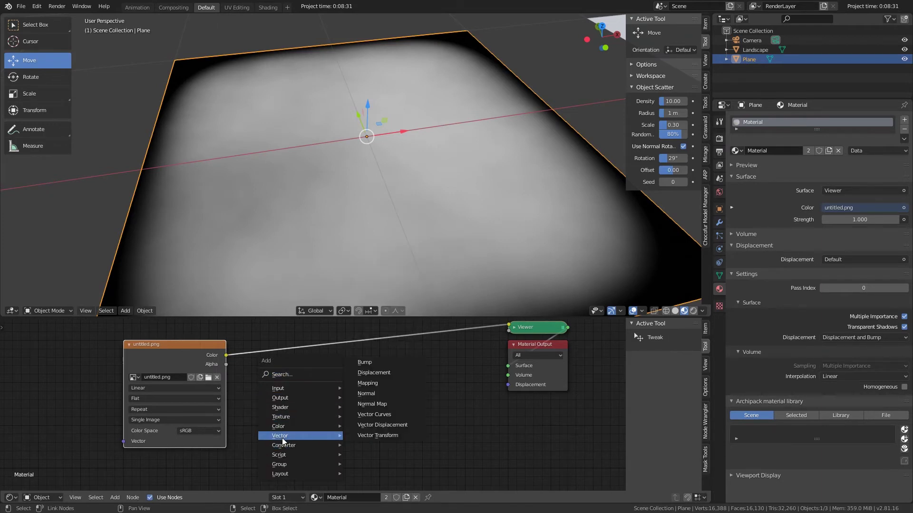
left_click(384, 373)
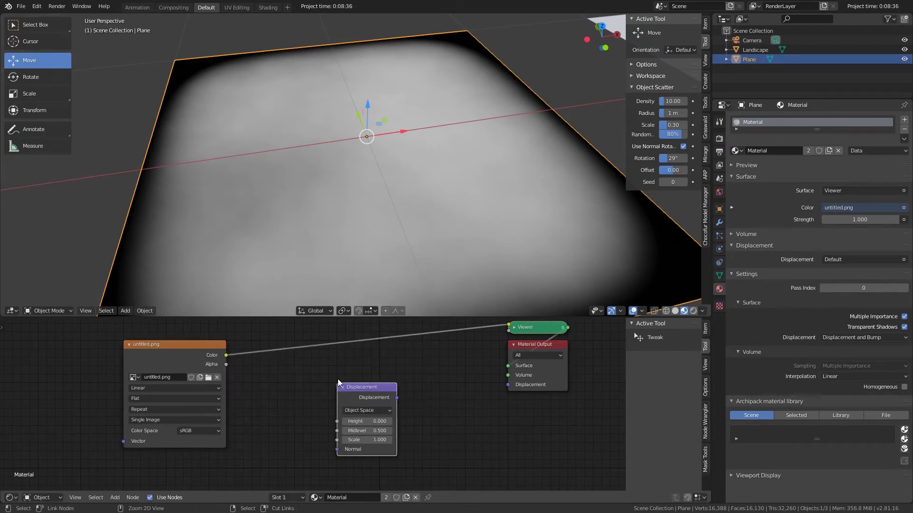
left_click_drag(227, 355, 337, 440)
- Try Non-Color and sRGB as the untitled.png texture's color space, and settle on Linear
left_click(201, 430)
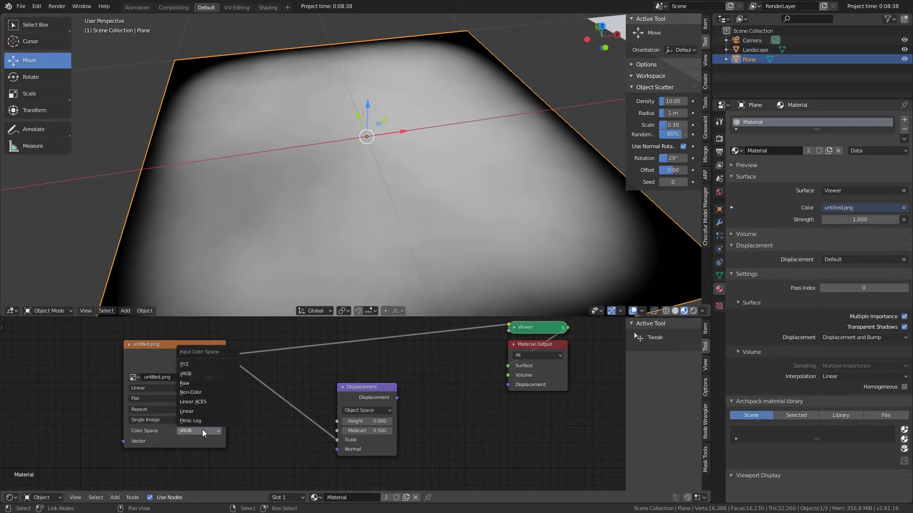
left_click(202, 394)
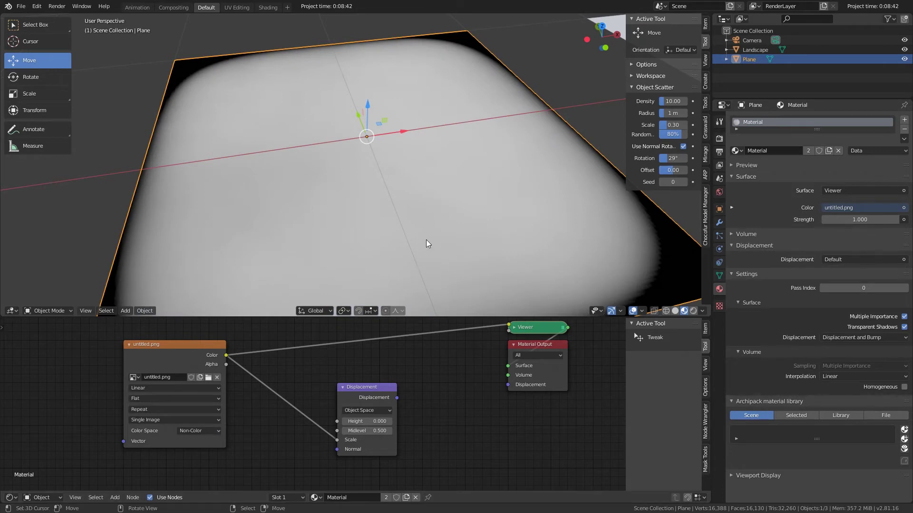
left_click(186, 430)
left_click(199, 375)
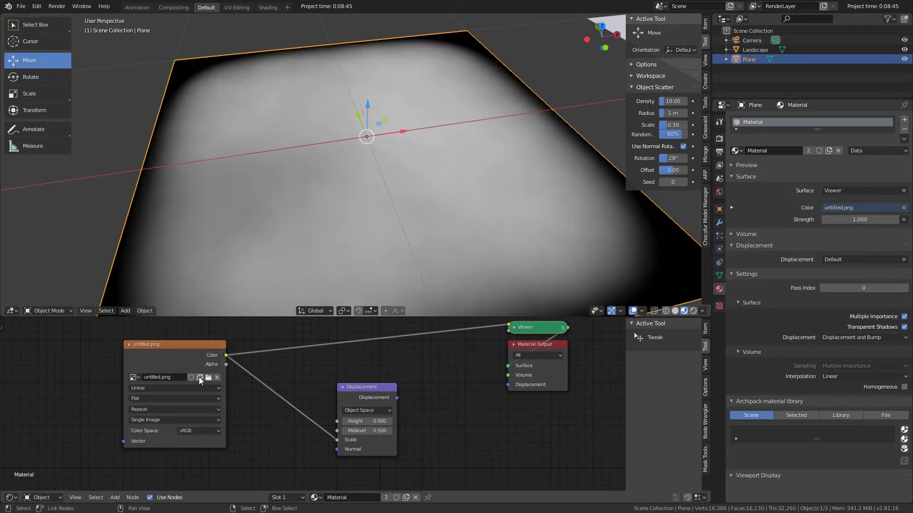
left_click(188, 432)
left_click(196, 411)
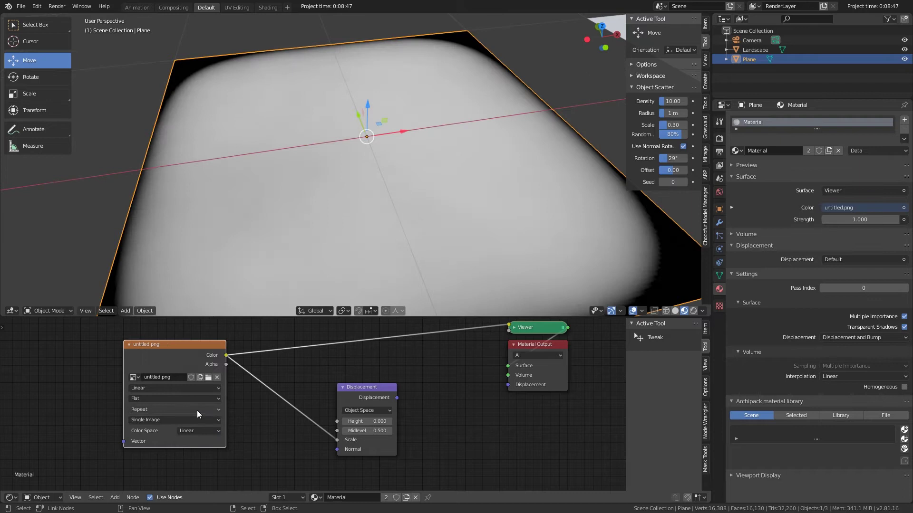
- Set the untitled.png texture's color space to sRGB and connect the Displacement node to the Material Output's Displacement input
scroll(460, 384, "down", 1)
middle_click_drag(461, 385, 379, 383)
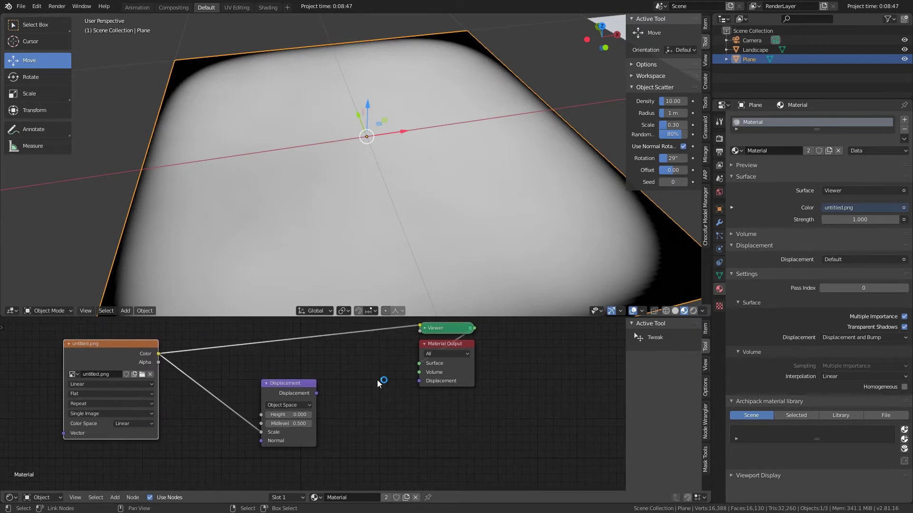
left_click(138, 404)
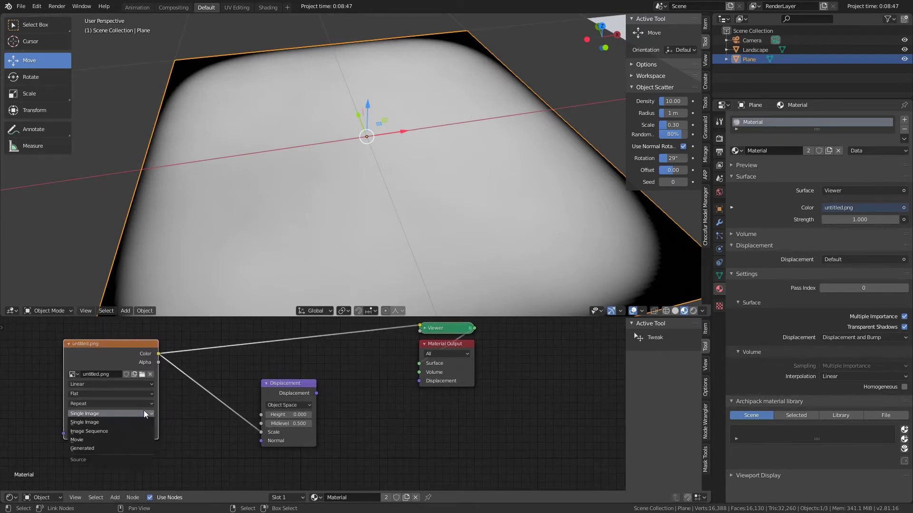
left_click(131, 446)
left_click(135, 424)
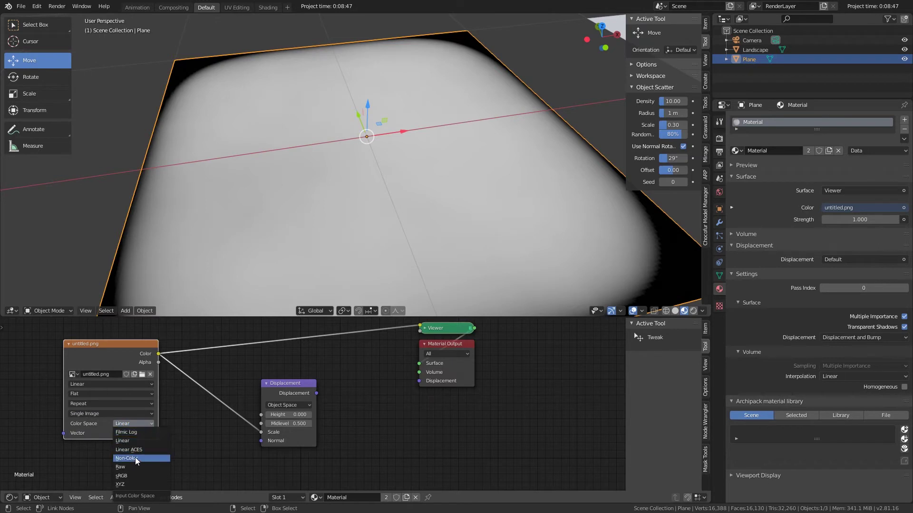
left_click(128, 477)
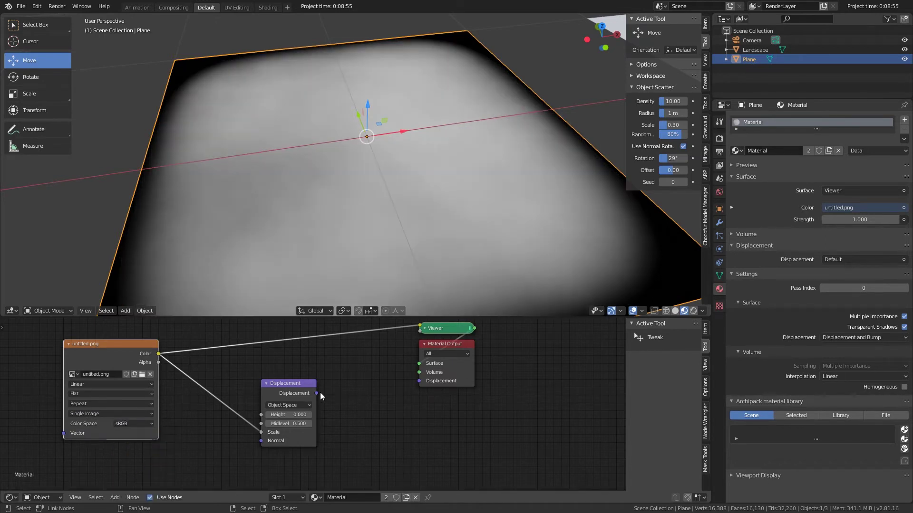
left_click_drag(316, 393, 426, 386)
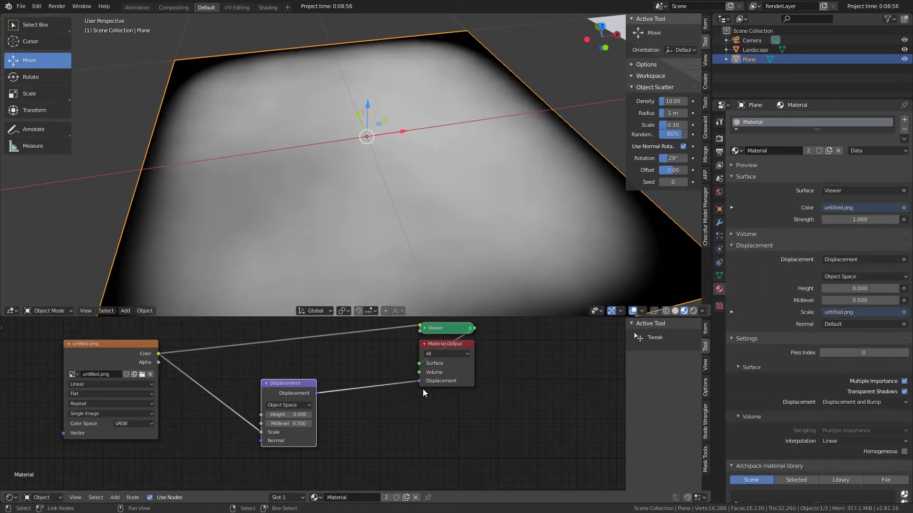
- Isolate the plane in the viewport by hiding the camera and the landscape
scroll(390, 228, "down", 6)
middle_click_drag(390, 227, 427, 199)
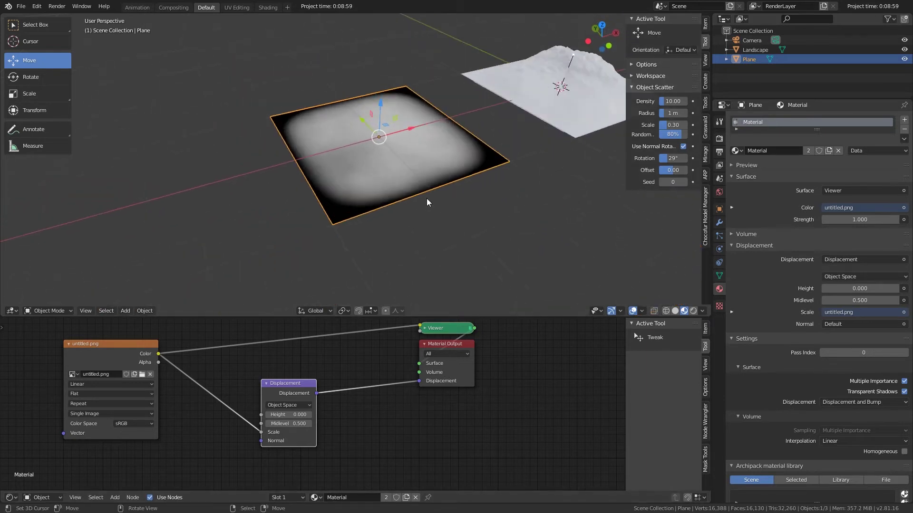
scroll(427, 202, "up", 5)
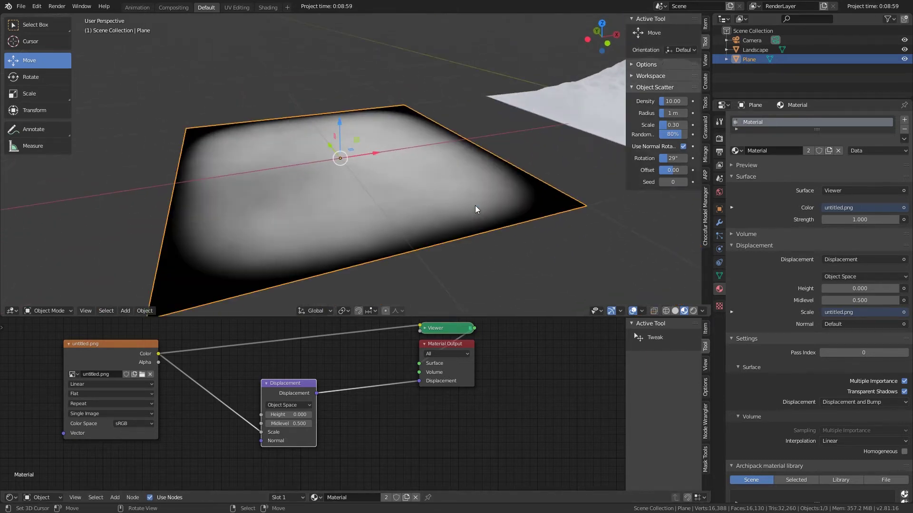
scroll(463, 206, "down", 3)
scroll(406, 187, "down", 2)
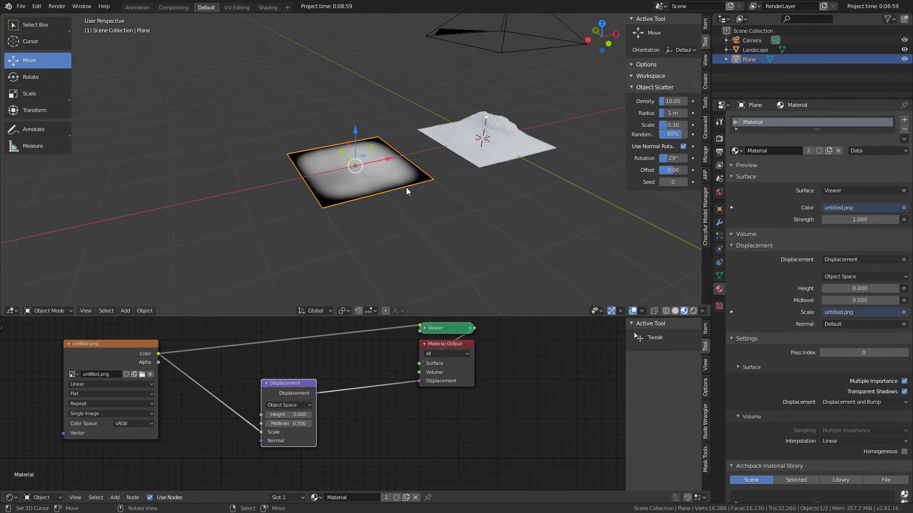
key("shift+h")
scroll(330, 125, "up", 6)
scroll(333, 130, "down", 4)
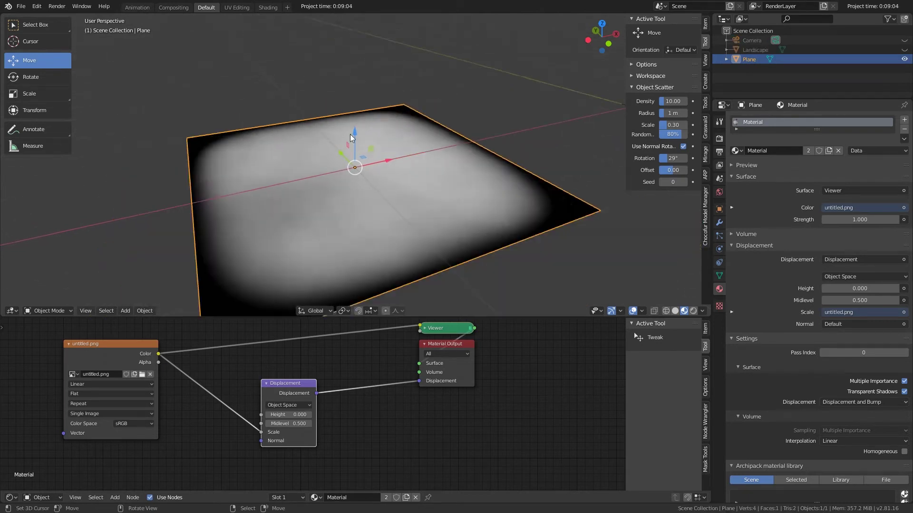
scroll(608, 237, "up", 8)
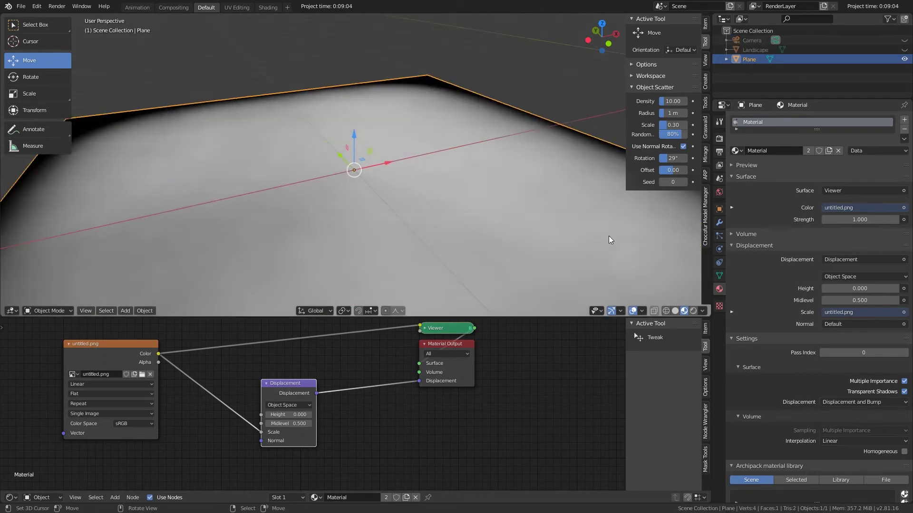
- Check the plane in Solid shading and switch the viewport to Rendered shading
left_click(675, 312)
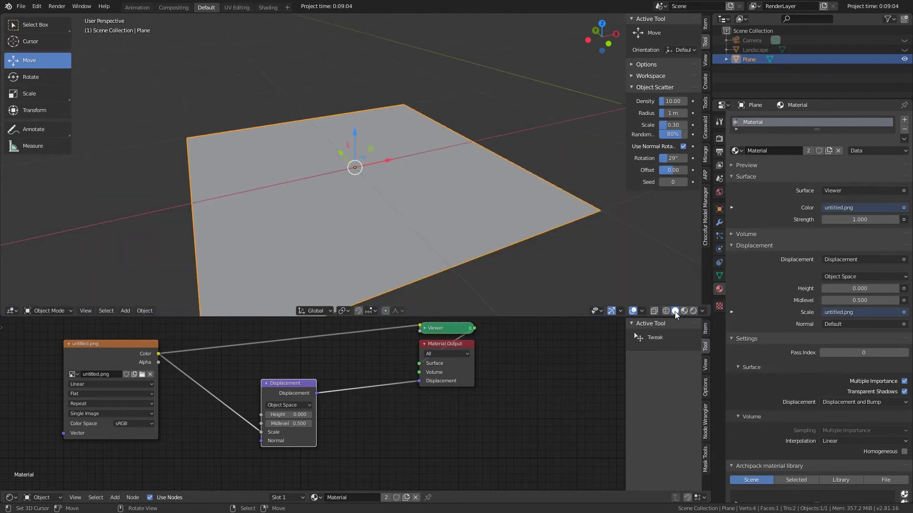
left_click(693, 311)
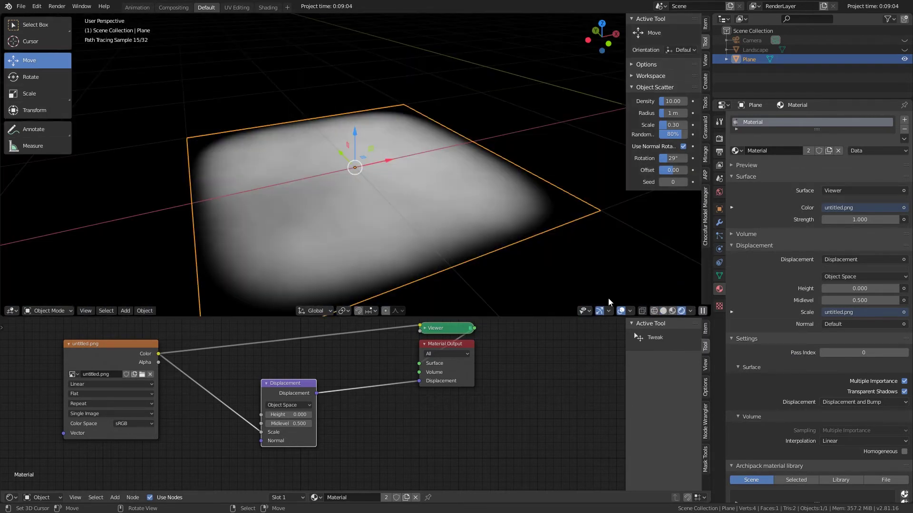
mouse_move(395, 174)
middle_mouse_down()
mouse_move(355, 161)
mouse_move(522, 176)
middle_mouse_up()
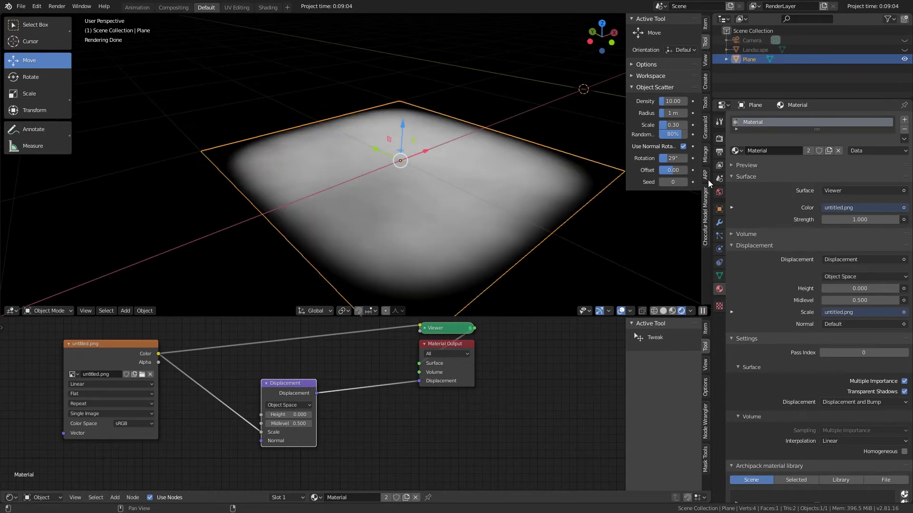
- Set the Cycles feature set to Experimental
left_click(721, 137)
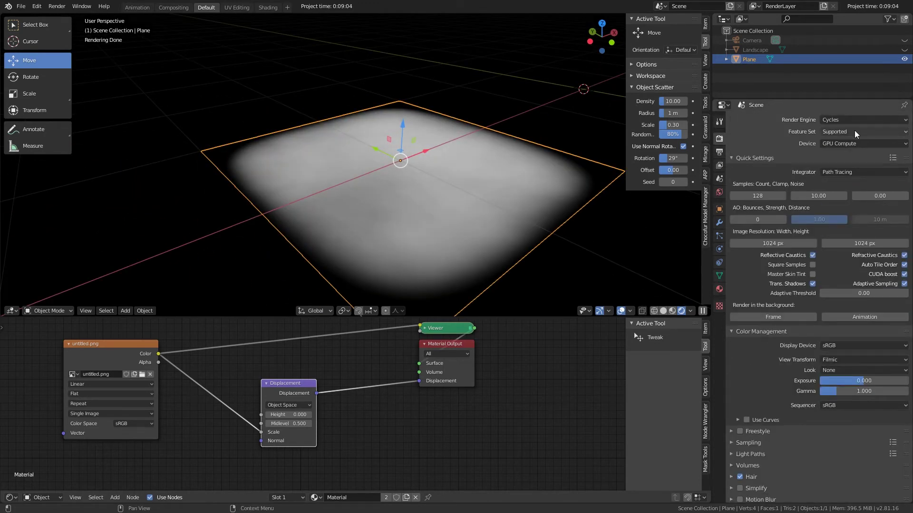
left_click(854, 131)
left_click(851, 152)
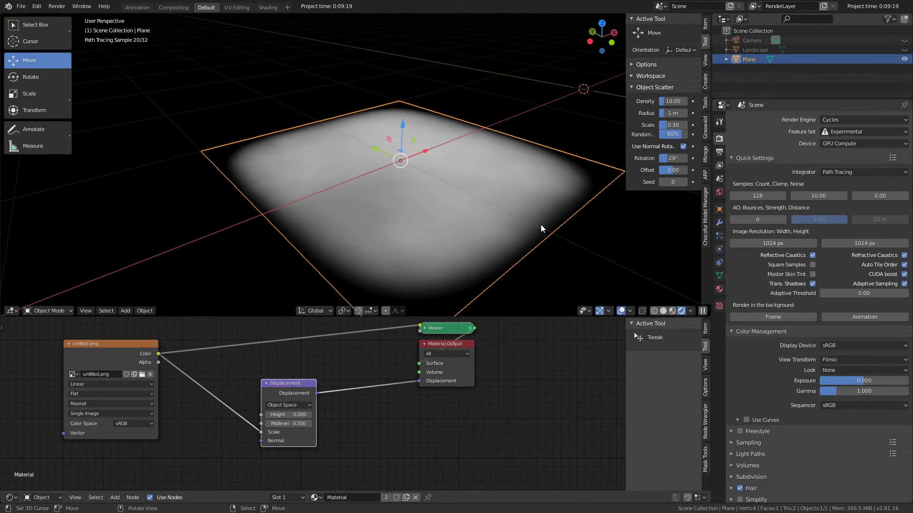
middle_click_drag(540, 224, 673, 230)
- Add a Subdivision Surface modifier to the plane, set to Simple with Adaptive subdivision enabled
left_click(719, 222)
left_click(814, 120)
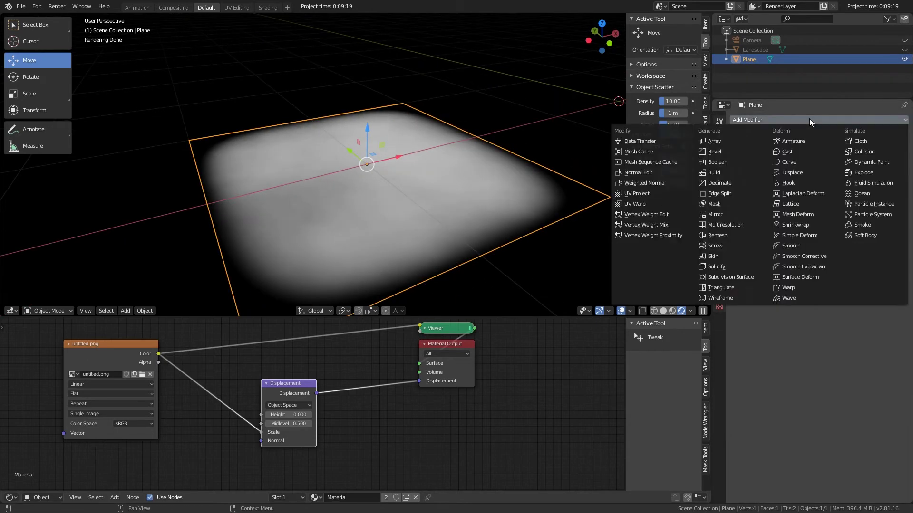
left_click(737, 276)
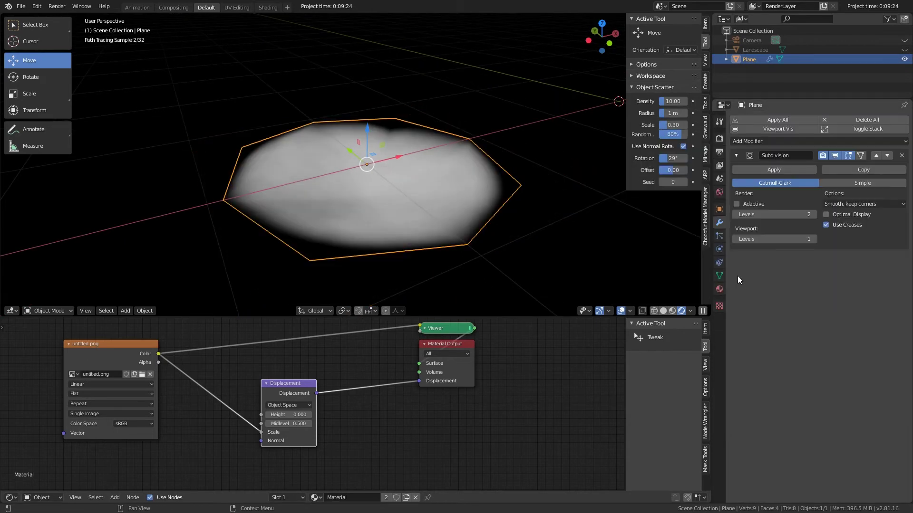
left_click(845, 182)
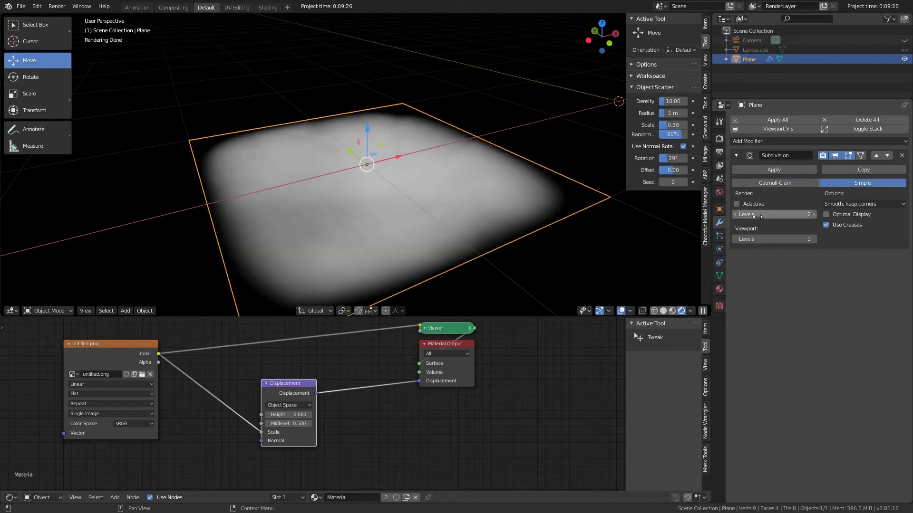
left_click(736, 203)
- Examine the plane's displacement from the front, previewing the Displacement node's output and the image's Color output on the surface
mouse_move(444, 232)
middle_mouse_down()
mouse_move(384, 176)
mouse_move(392, 190)
mouse_move(381, 187)
mouse_move(366, 133)
middle_mouse_up()
scroll(392, 191, "up", 2)
key("KP_1")
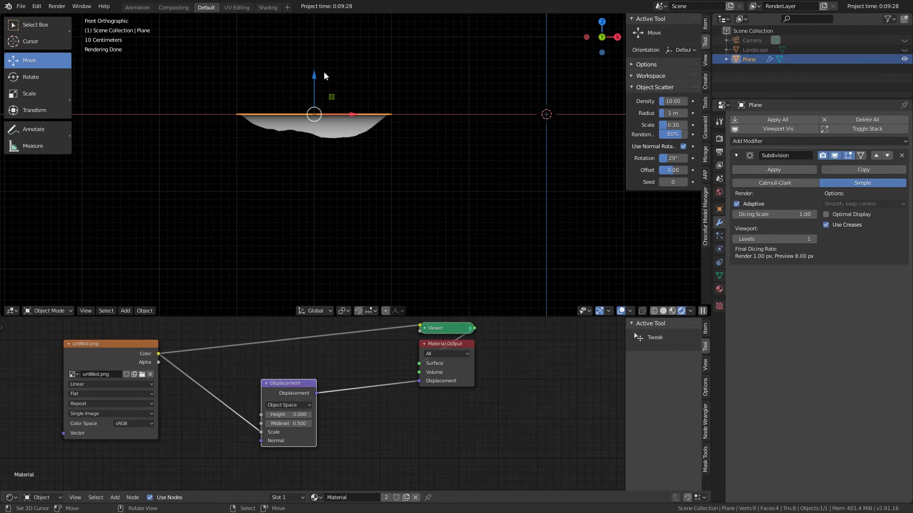
scroll(324, 71, "up", 3)
middle_click_drag(289, 109, 390, 228, "shift")
left_click(291, 394, "ctrl+shift")
mouse_move(342, 285)
middle_mouse_down()
mouse_move(375, 261)
mouse_move(333, 290)
middle_mouse_up()
left_click(112, 361, "ctrl+shift")
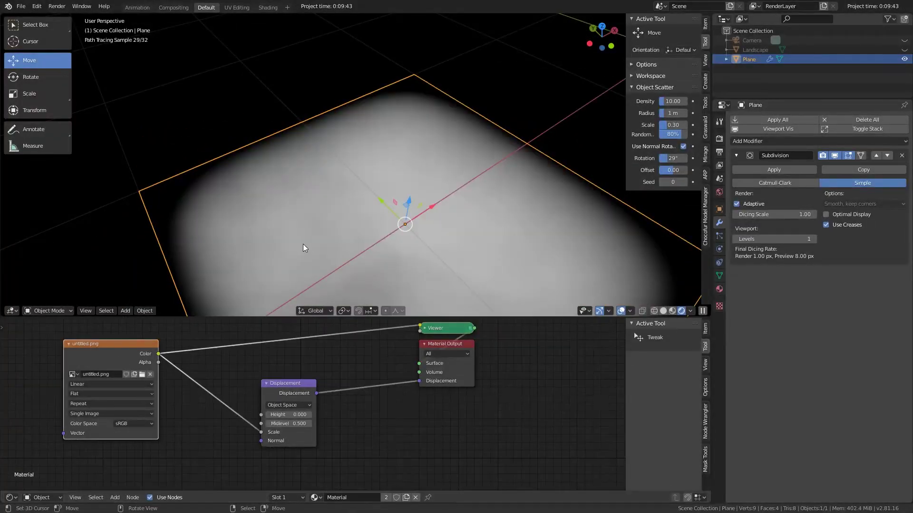
middle_click_drag(303, 244, 362, 266)
- Add a point light and move it to about X 0.54, Y -2.8, Z 0.68 m
scroll(388, 375, "down", 2)
scroll(388, 375, "down", 1)
scroll(398, 153, "down", 6)
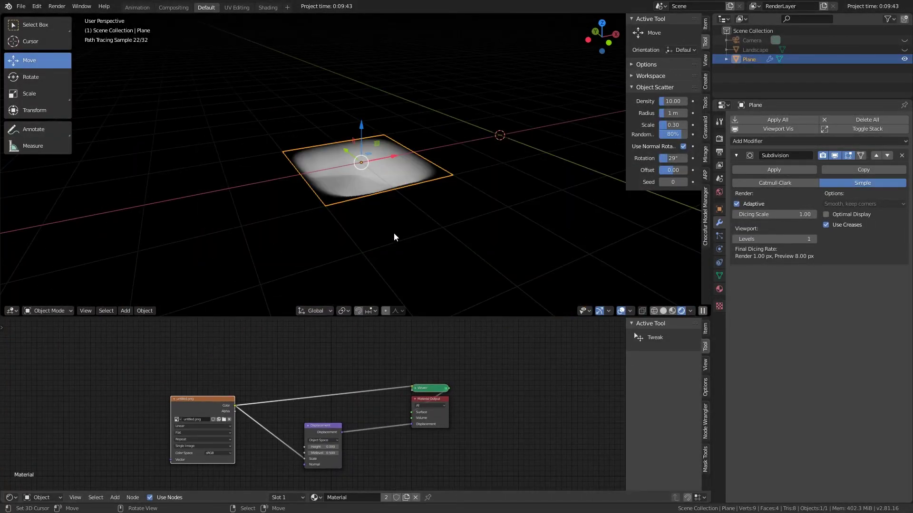
key("shift+a")
mouse_move(343, 228)
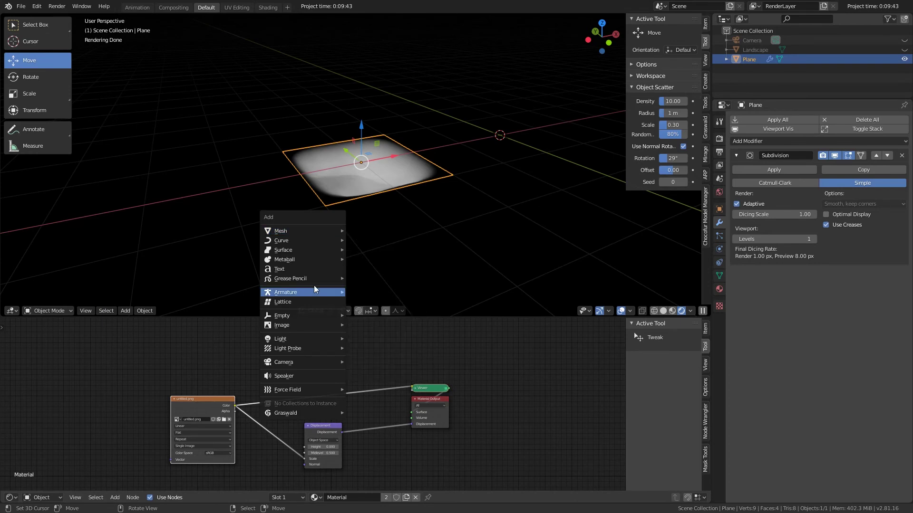
mouse_move(304, 336)
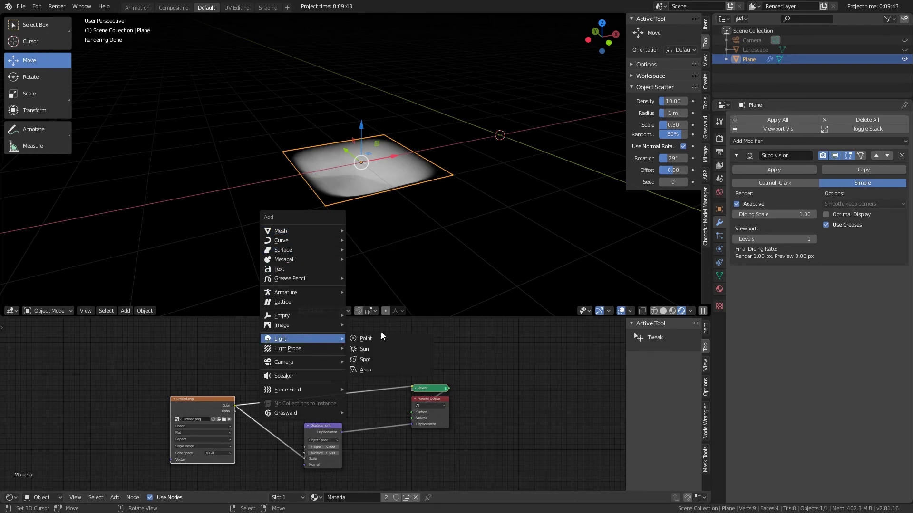
left_click(381, 334)
middle_click_drag(386, 252, 390, 204)
key("g")
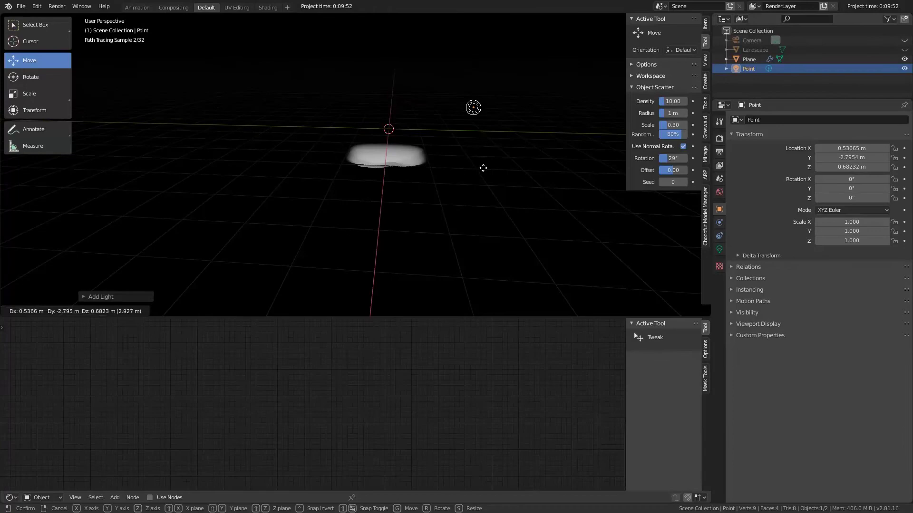
left_click(483, 167)
- Reposition the point light above the plane at about X -0.61, Y -1.81, Z 1.02 m
middle_click_drag(483, 167, 549, 193)
key("s")
right_click(644, 252)
key("g")
left_click(474, 173)
scroll(464, 199, "up", 5)
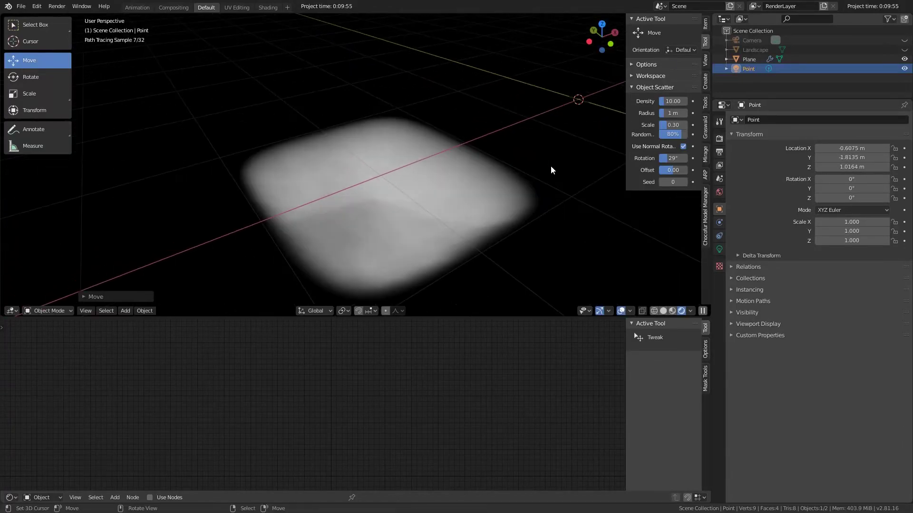
- Add a Diffuse BSDF node to the plane's material and connect it to the Material Output's Surface input
left_click(403, 244)
scroll(330, 355, "up", 2)
key("shift+a")
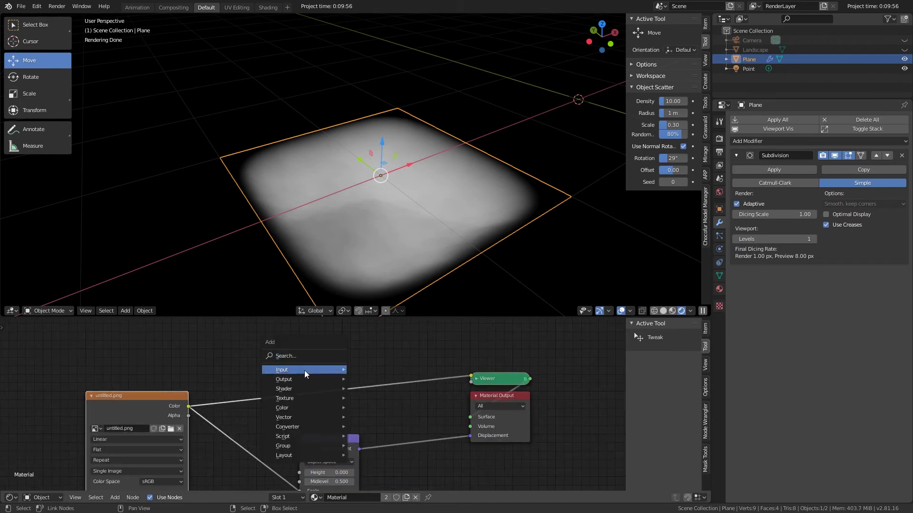
mouse_move(335, 389)
left_click(386, 213)
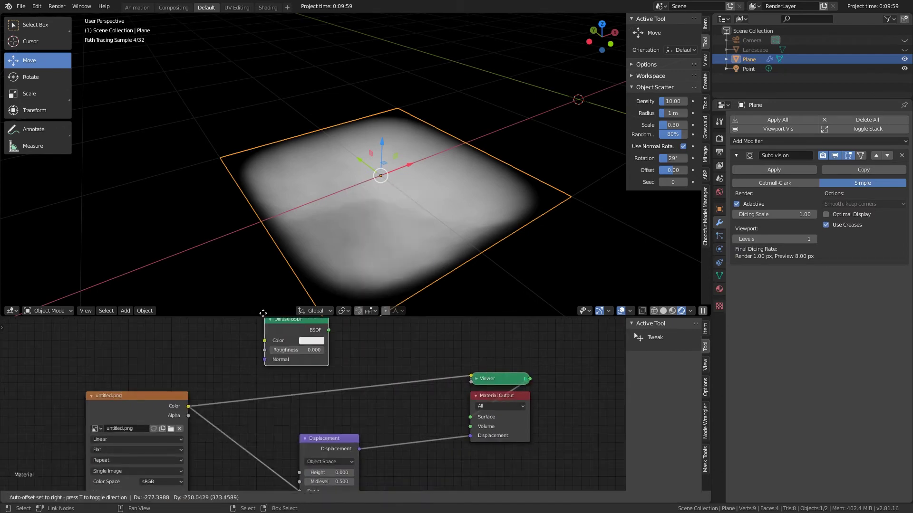
left_click(265, 323)
left_click(266, 324, "ctrl+shift")
- Examine the displaced plane's diffuse surface up close and from several angles
middle_click_drag(444, 259, 420, 228)
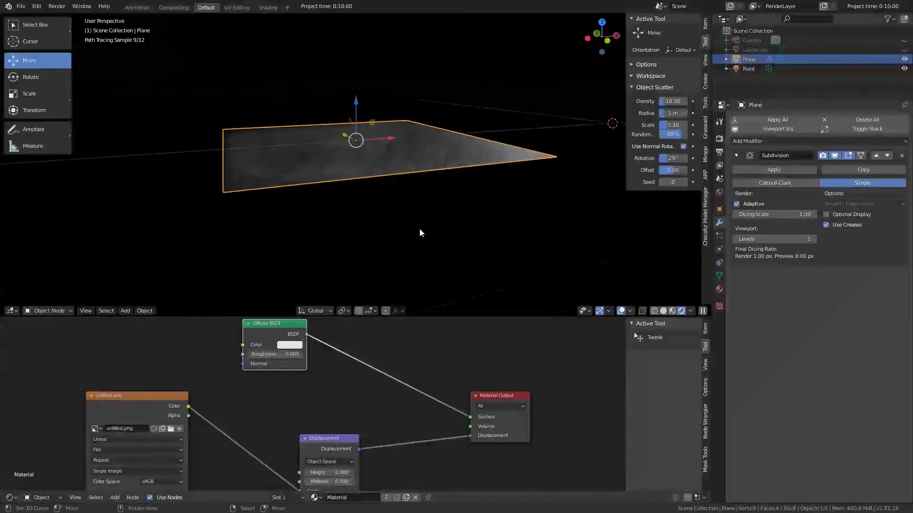
scroll(381, 210, "up", 3)
middle_click_drag(367, 205, 380, 224)
scroll(535, 245, "down", 5)
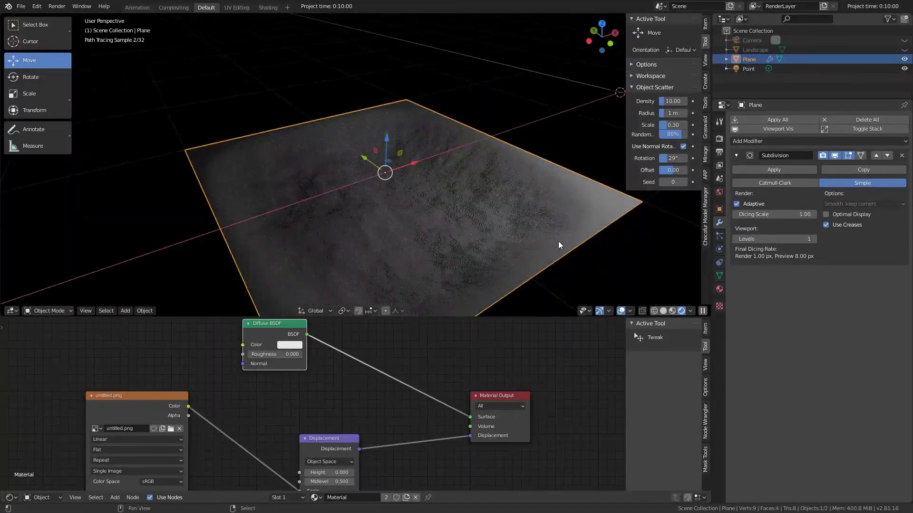
middle_click_drag(534, 247, 408, 183)
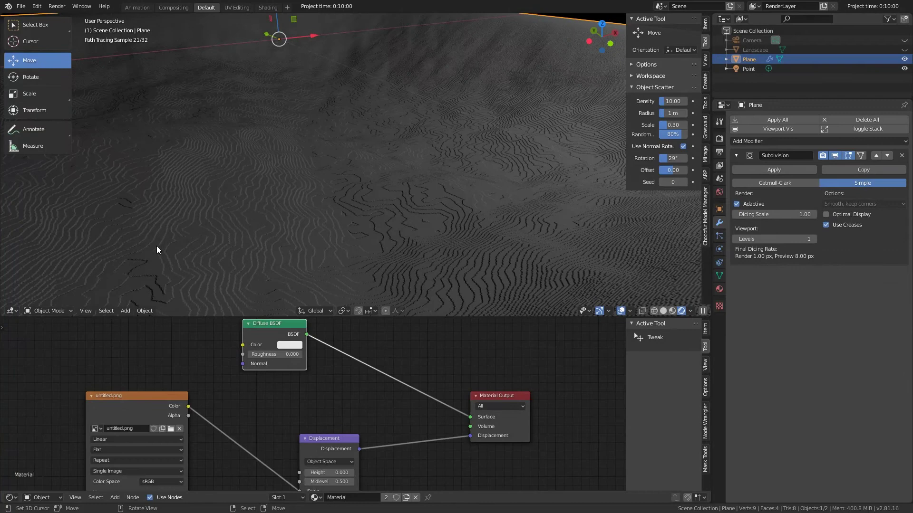
scroll(409, 257, "down", 6)
scroll(358, 393, "up", 1)
- Move the untitled.png node farther from the Displacement node, and try a Midlevel of 0 before restoring the default 0.5
middle_click_drag(357, 395, 429, 342)
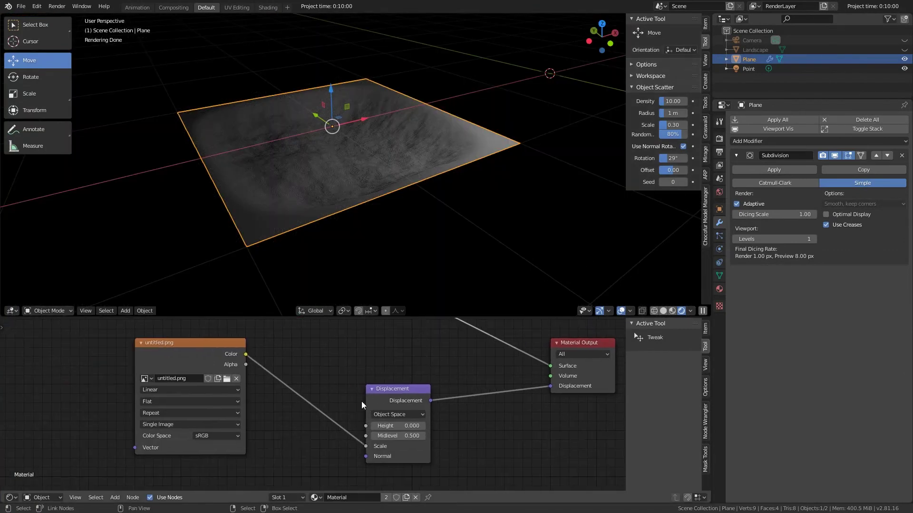
left_click_drag(178, 345, 118, 389)
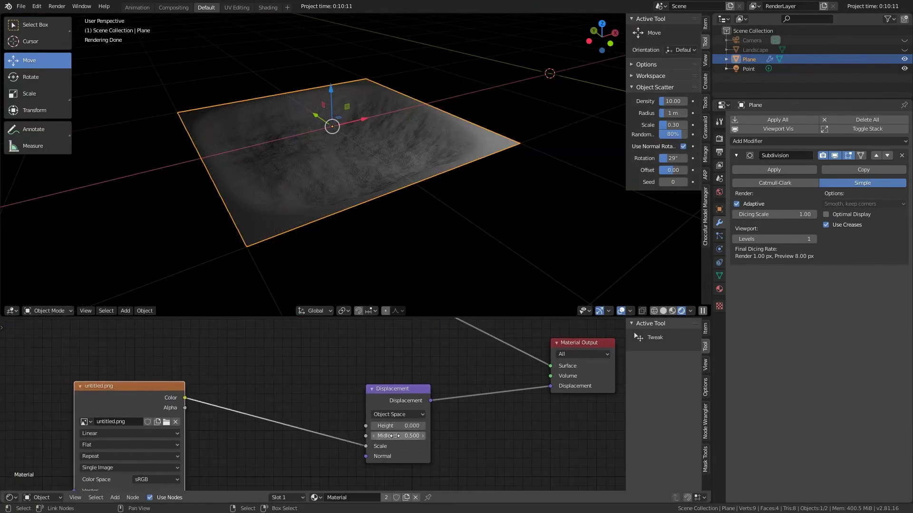
left_click_drag(397, 436, 385, 436)
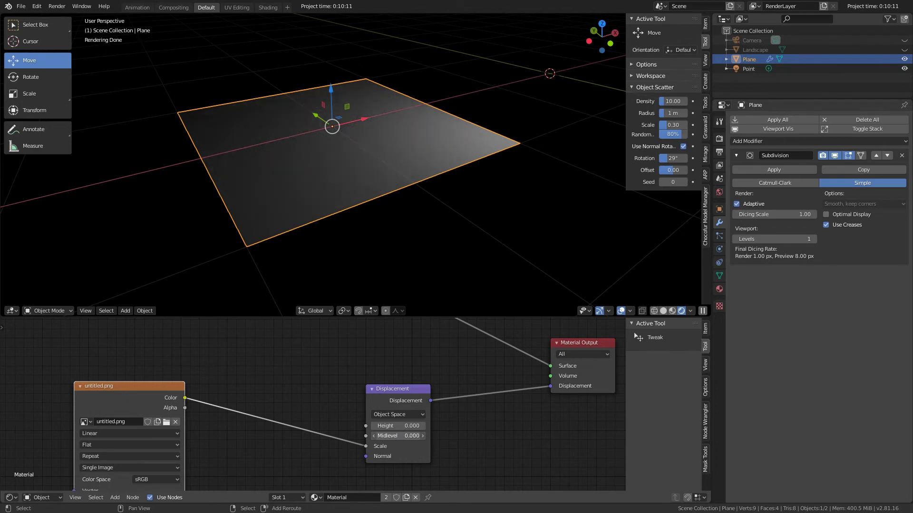
key("BackSpace")
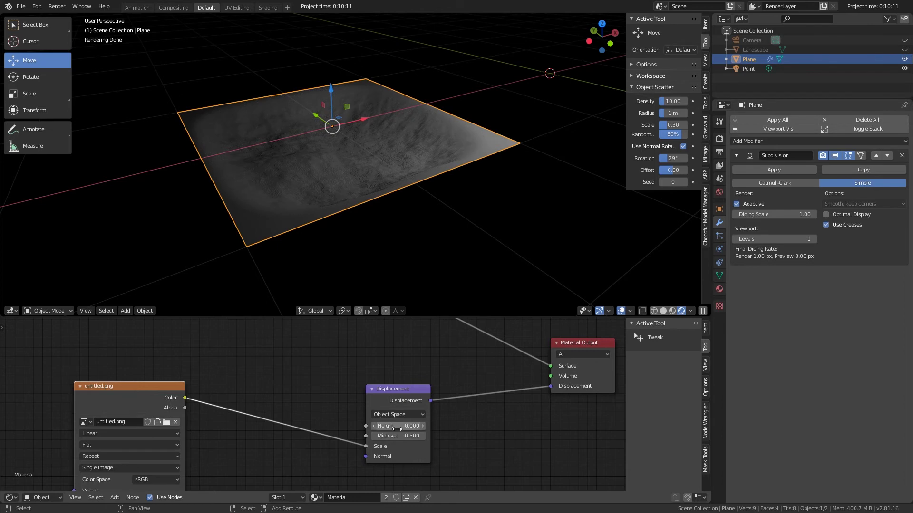
- Reconnect the untitled.png node's Color output from the Displacement node's Scale input to its Height input
left_click_drag(365, 446, 323, 433)
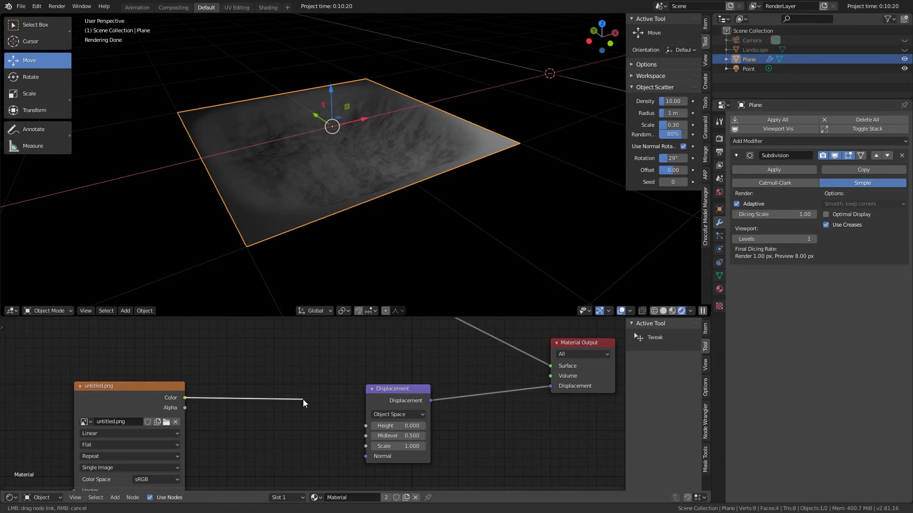
left_click_drag(303, 399, 364, 426)
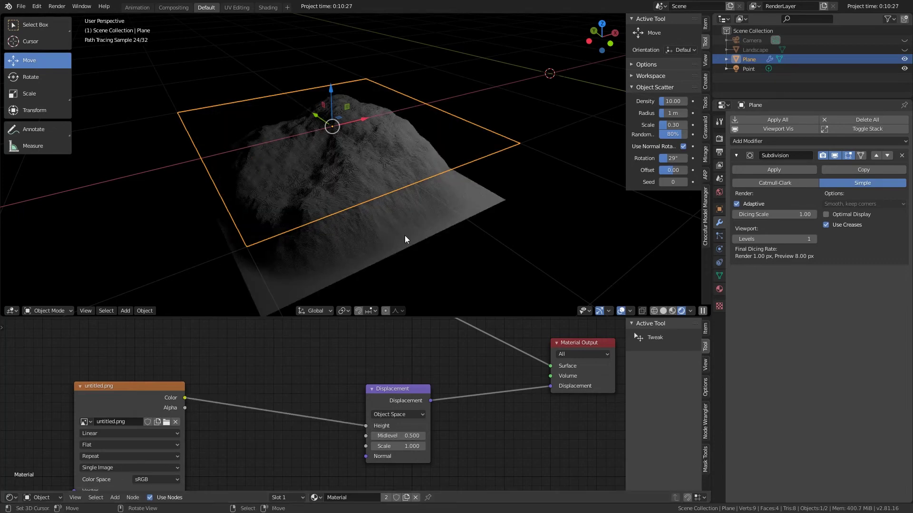
middle_click_drag(404, 235, 384, 177)
left_click(382, 220)
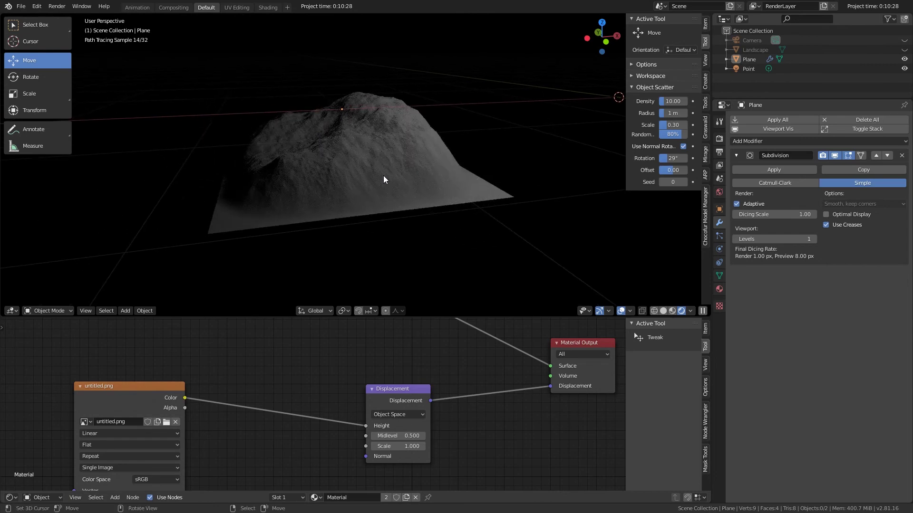
scroll(443, 244, "up", 5)
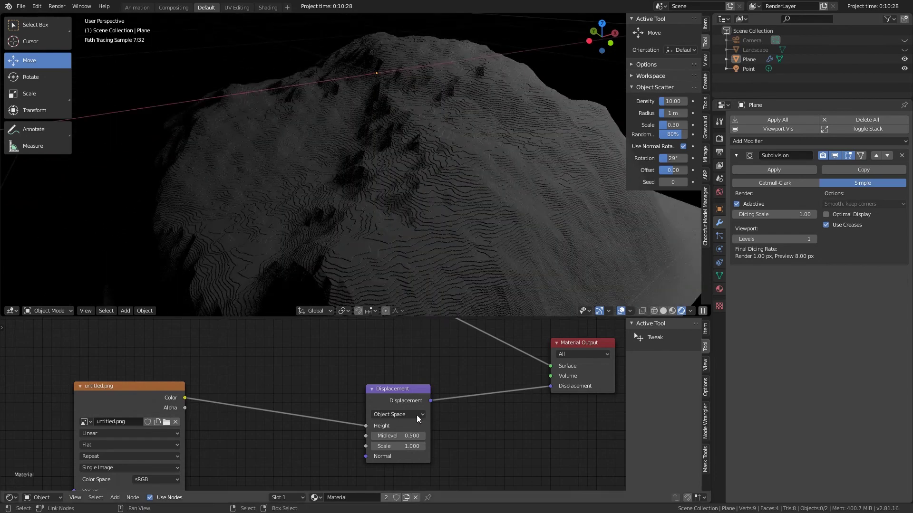
- Set the Displacement node's Midlevel to 0
left_click(397, 436)
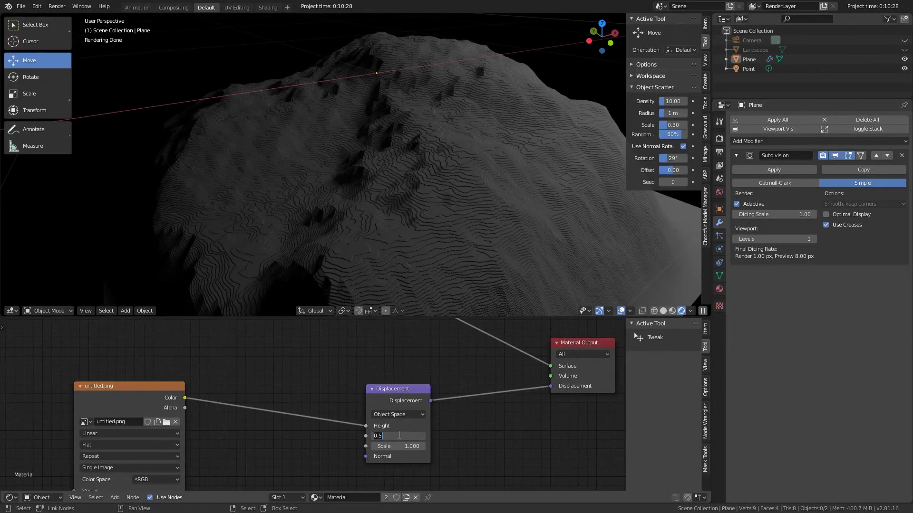
type("0")
key("Return")
- Examine the displaced plane's slopes, flat border and stepped surface detail up close and from several angles
scroll(501, 195, "down", 5)
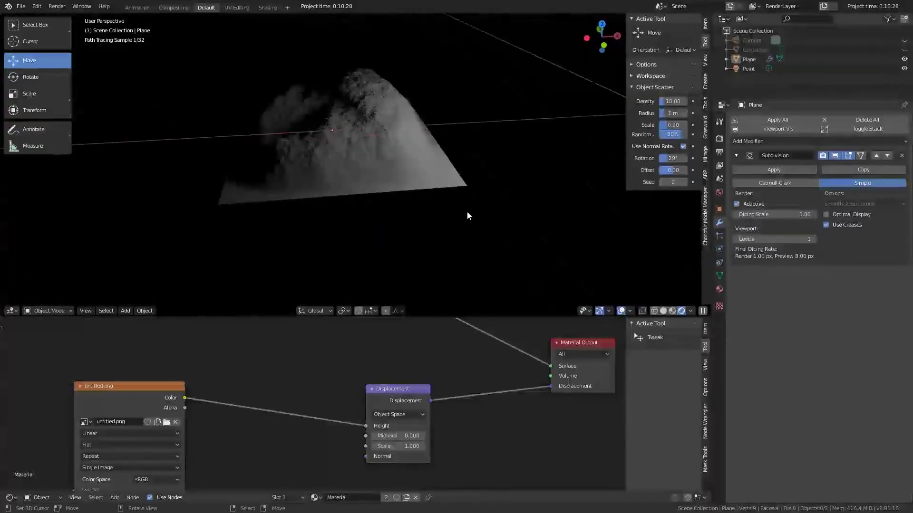
scroll(466, 216, "up", 6)
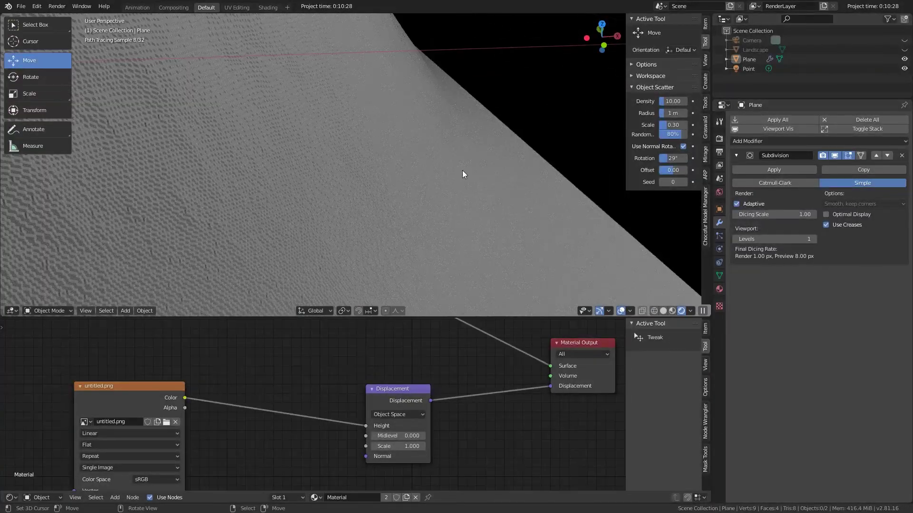
scroll(516, 231, "down", 2)
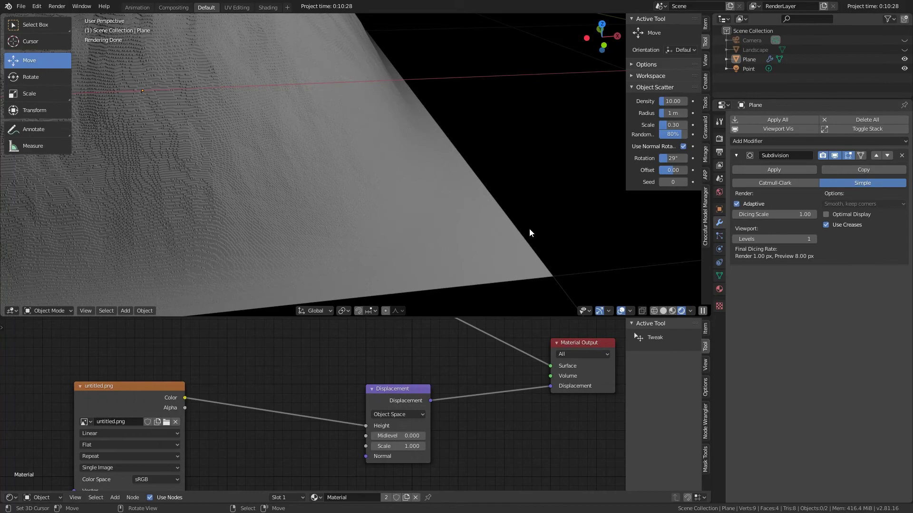
mouse_move(529, 229)
middle_mouse_down()
mouse_move(469, 185)
mouse_move(464, 224)
mouse_move(464, 205)
mouse_move(521, 226)
middle_mouse_up()
scroll(470, 185, "down", 4)
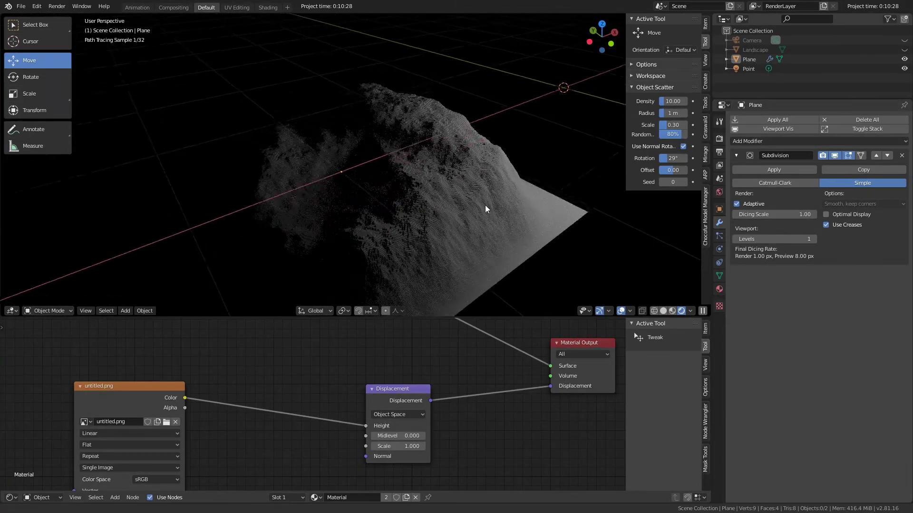
scroll(442, 215, "up", 4)
scroll(442, 215, "up", 2)
middle_click_drag(468, 207, 364, 226, "shift")
scroll(392, 238, "up", 3)
scroll(392, 239, "down", 2)
- Set the Displacement node's Scale to 0.7
scroll(364, 226, "down", 5)
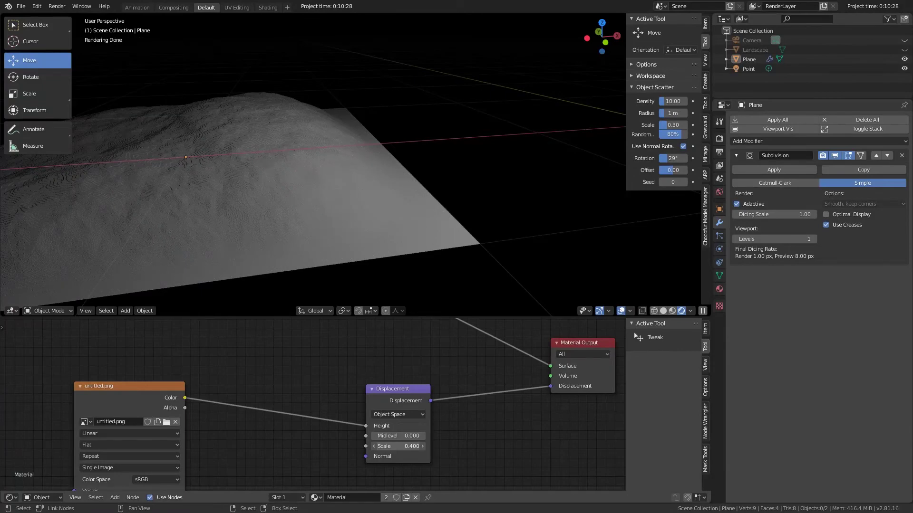
key("BackSpace")
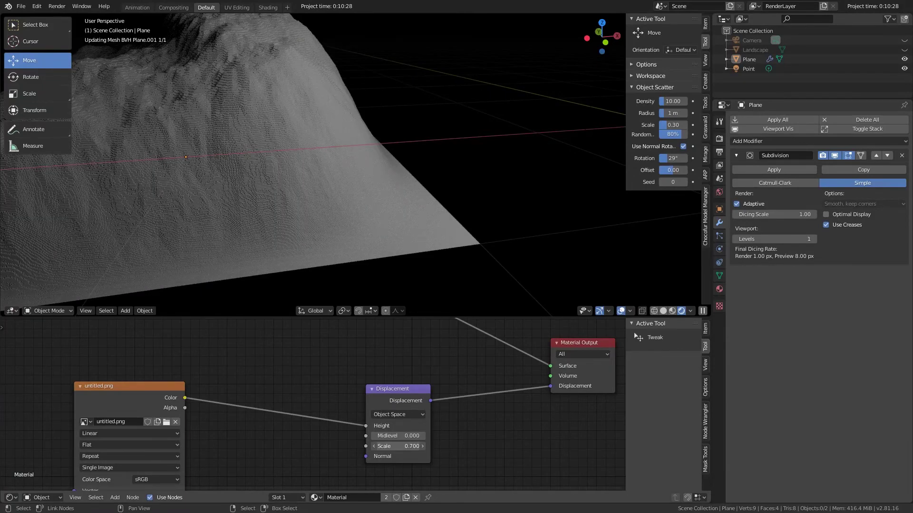
middle_click_drag(342, 180, 374, 197)
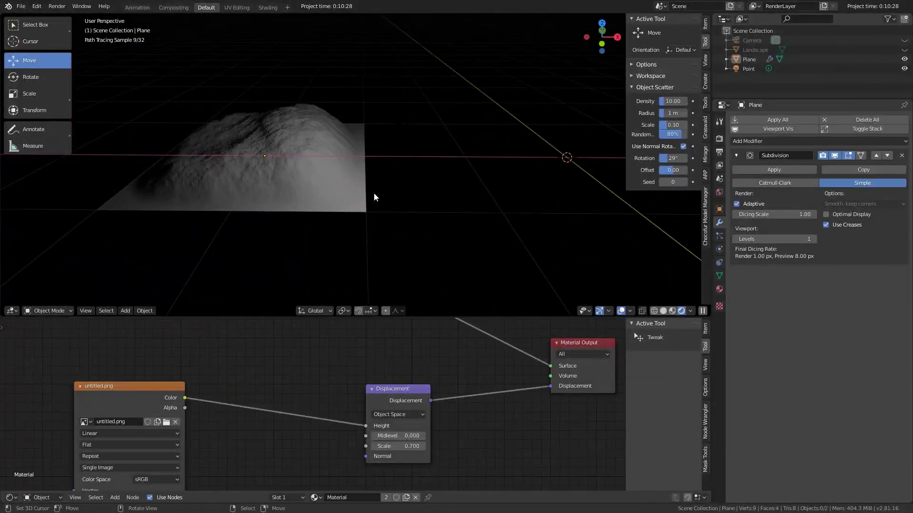
- Switch the viewport to solid shading and delete the point light
left_click(664, 311)
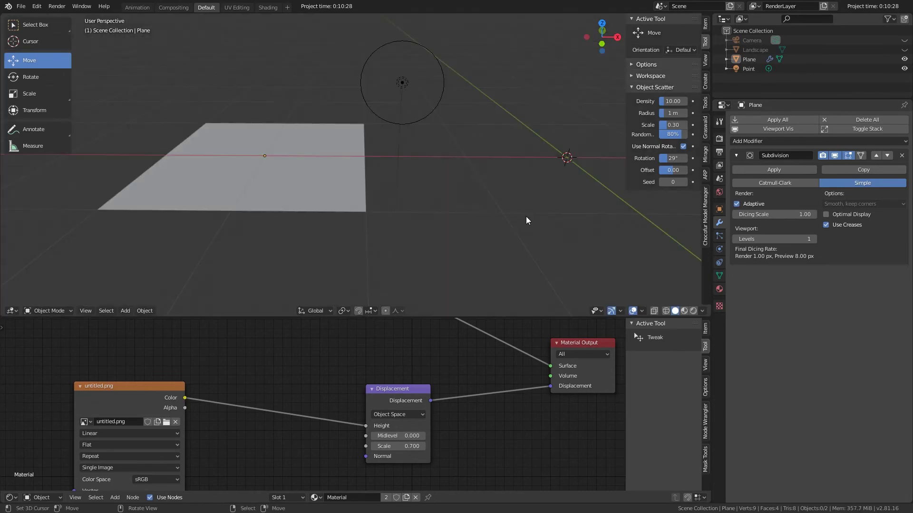
left_click(414, 85)
key("Delete")
- Unhide the camera and the original landscape, and delete that landscape mesh
left_click(570, 146)
scroll(497, 196, "up", 2)
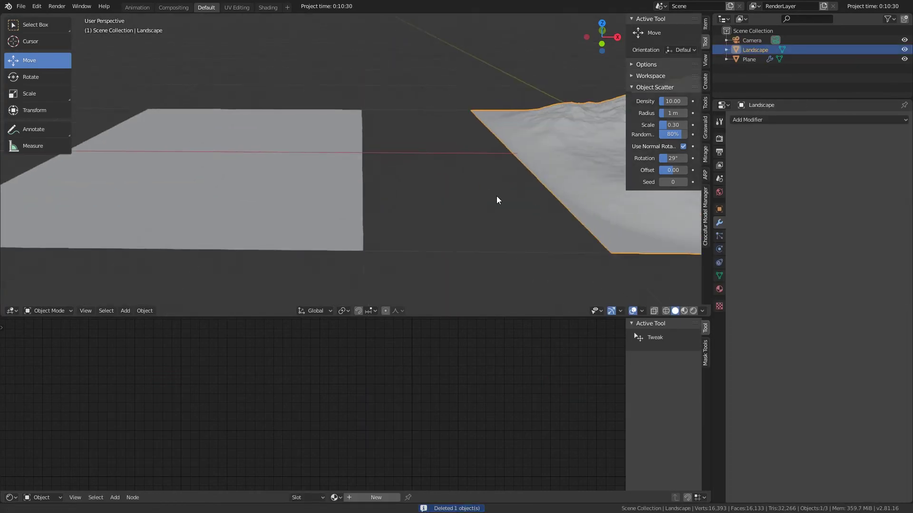
middle_click_drag(496, 196, 304, 236, "shift")
scroll(512, 236, "up", 3)
left_click(763, 120)
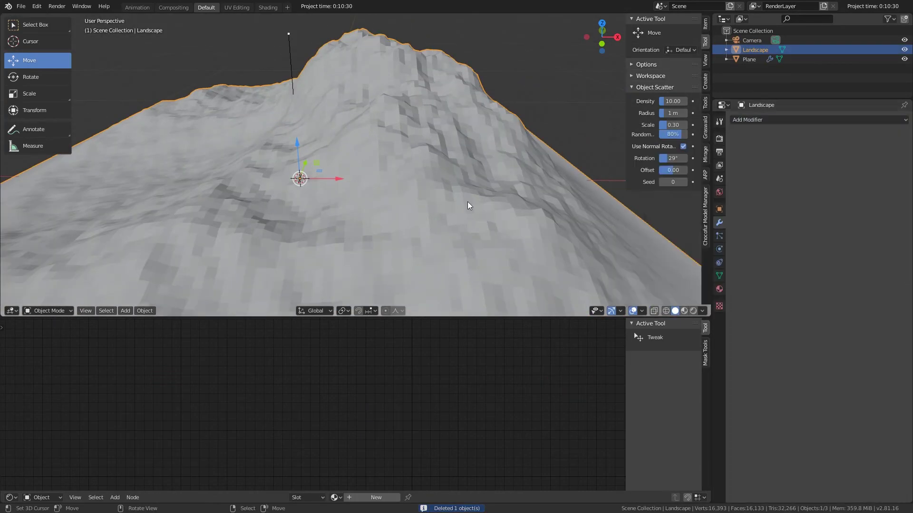
key("KP_Decimal")
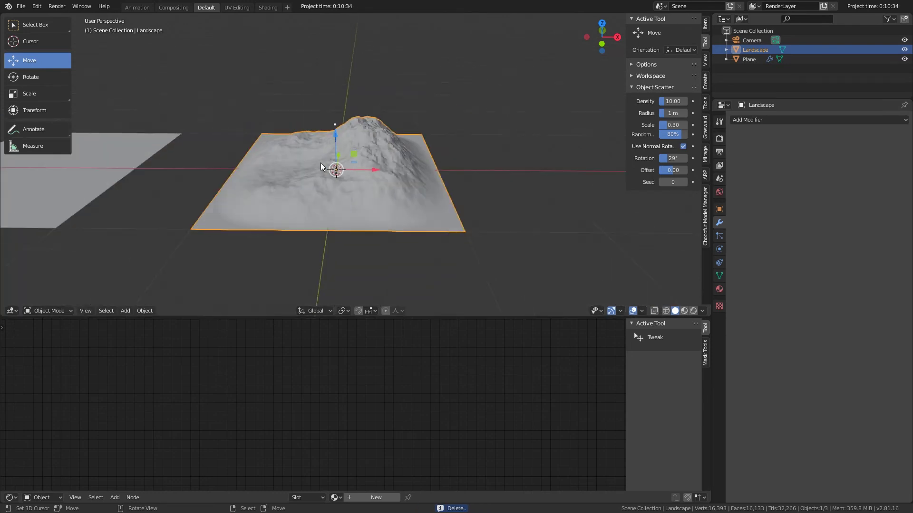
key("x")
left_click(350, 194)
- Add a new Landscape mesh at the world origin
key("shift+a")
mouse_move(352, 195)
mouse_move(439, 312)
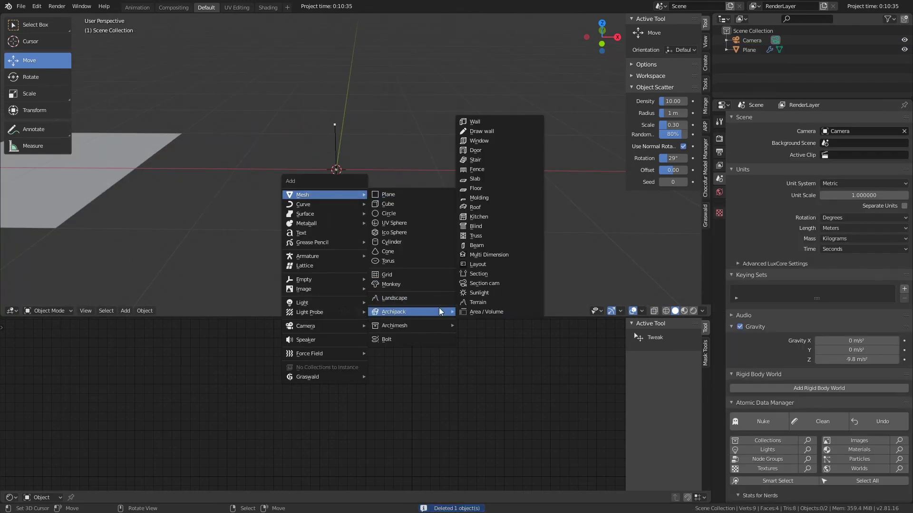
left_click(391, 298)
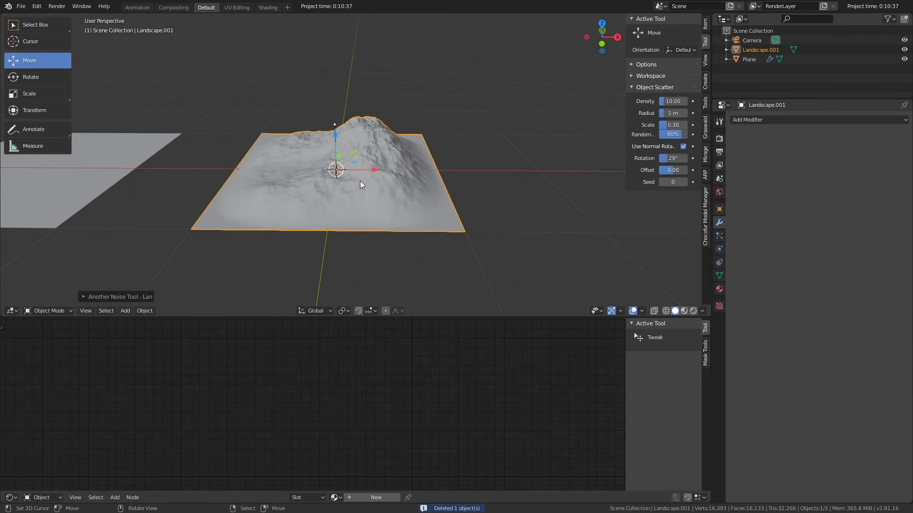
scroll(360, 181, "up", 6)
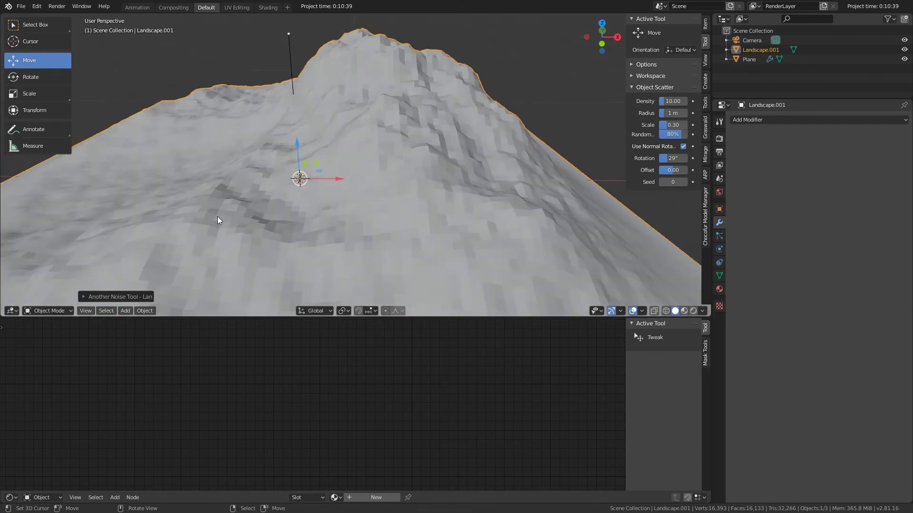
- Set the new landscape's Subdivisions X and Y to 1024 each
key("F9")
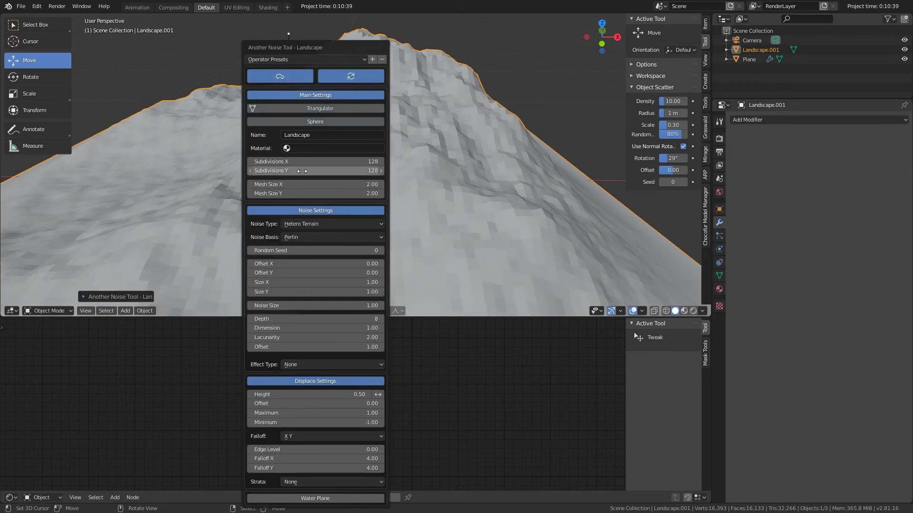
left_click_drag(303, 161, 303, 171)
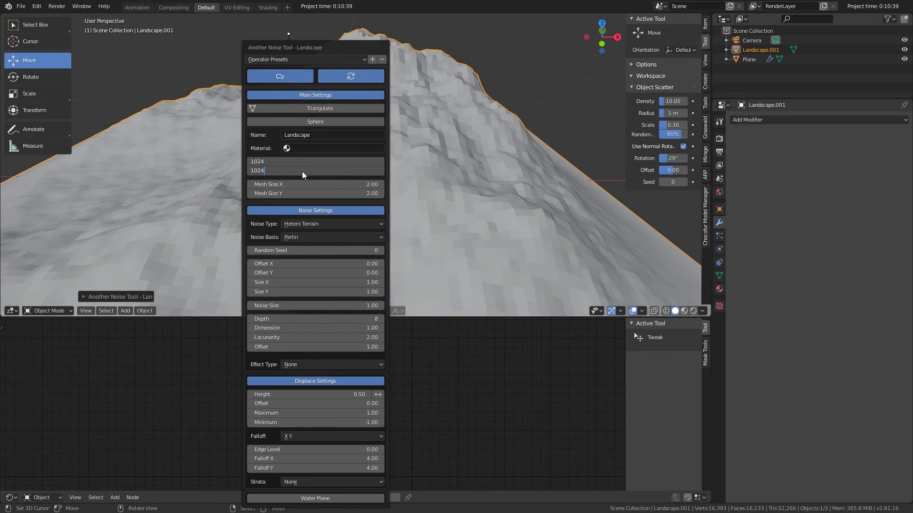
key("Return")
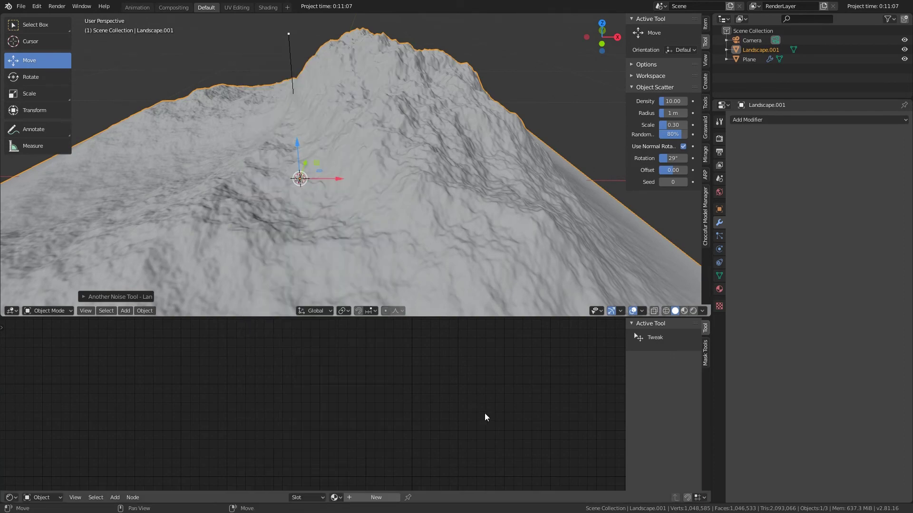
- Shade the high-resolution landscape smooth and view it through the camera
middle_click_drag(360, 155, 349, 213)
scroll(412, 173, "up", 4)
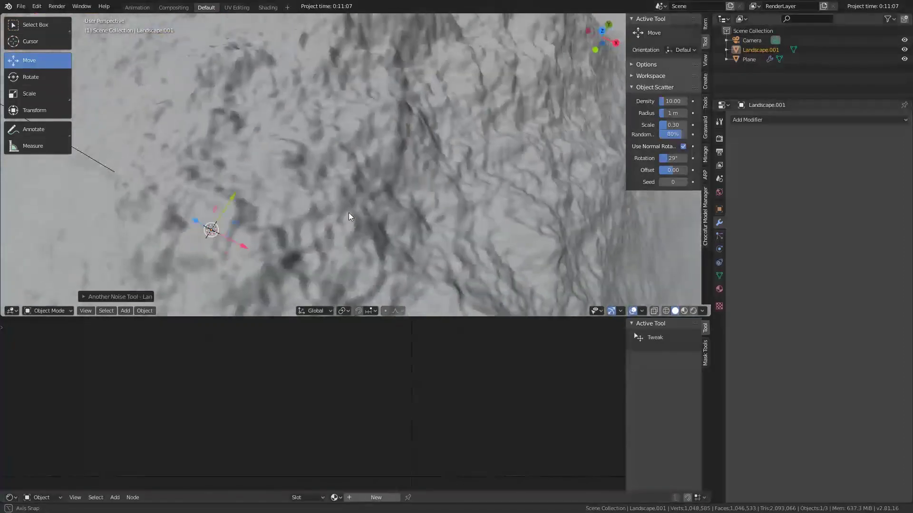
scroll(371, 193, "down", 3)
right_click(371, 193)
left_click(370, 193)
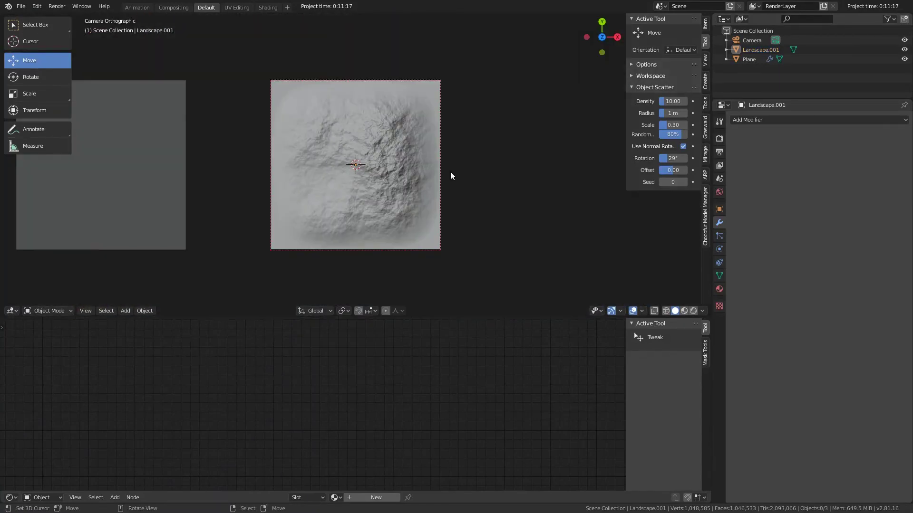
- Render the detailed landscape's height map from the orthographic camera and inspect the image up close
scroll(449, 172, "up", 8)
scroll(449, 172, "down", 3)
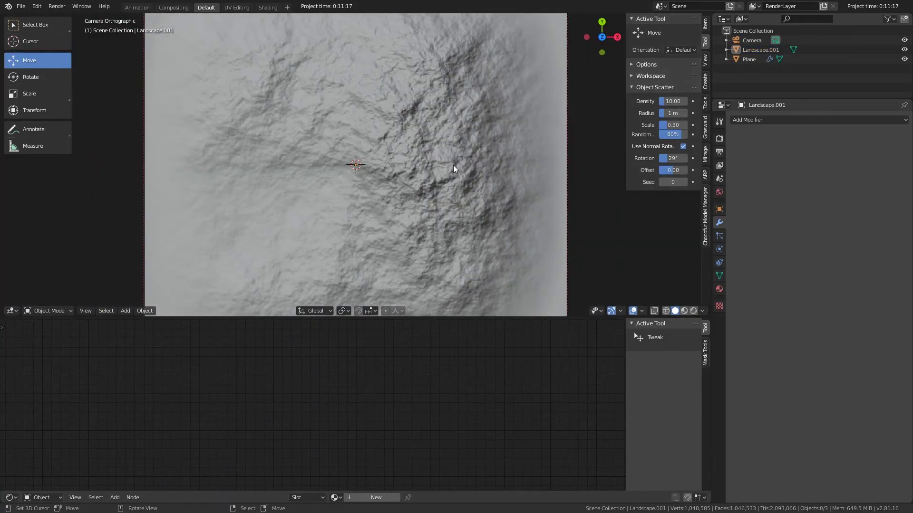
key("F12")
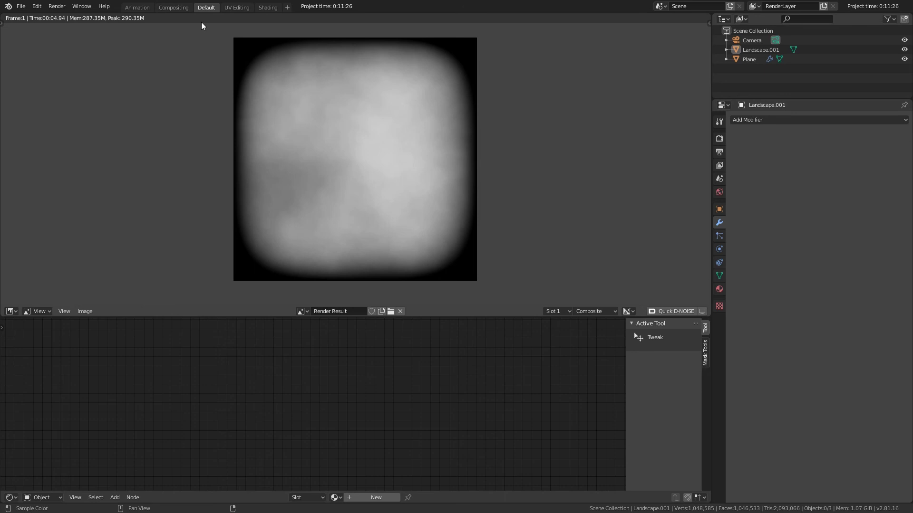
scroll(387, 215, "up", 7)
scroll(386, 215, "down", 7)
- Save the render over untitled.png as a BW PNG with 16-bit color depth and 0% compression
key("shift+alt+s")
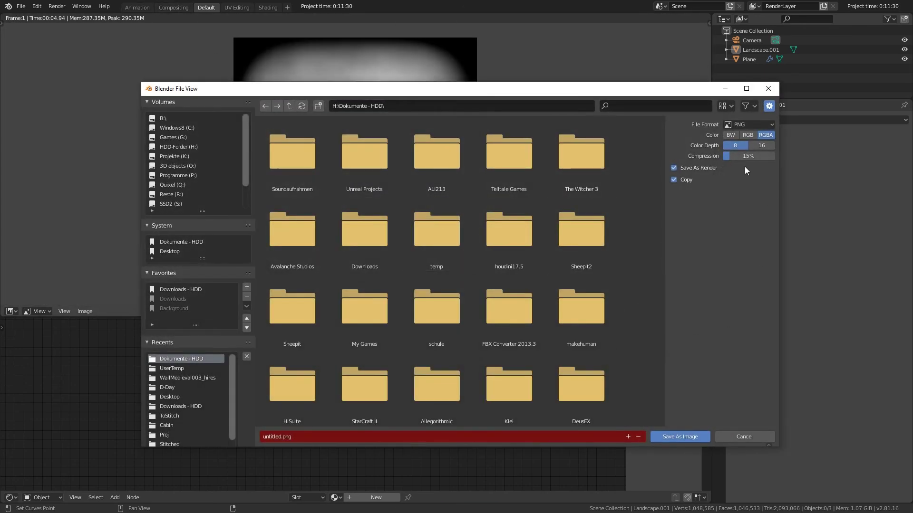
left_click(737, 132)
left_click_drag(748, 156, 727, 156)
left_click(761, 147)
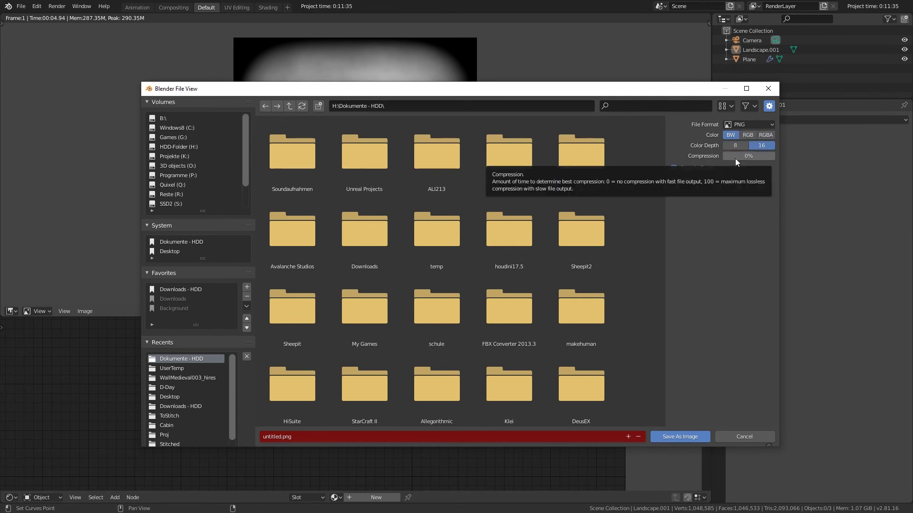
left_click(680, 436)
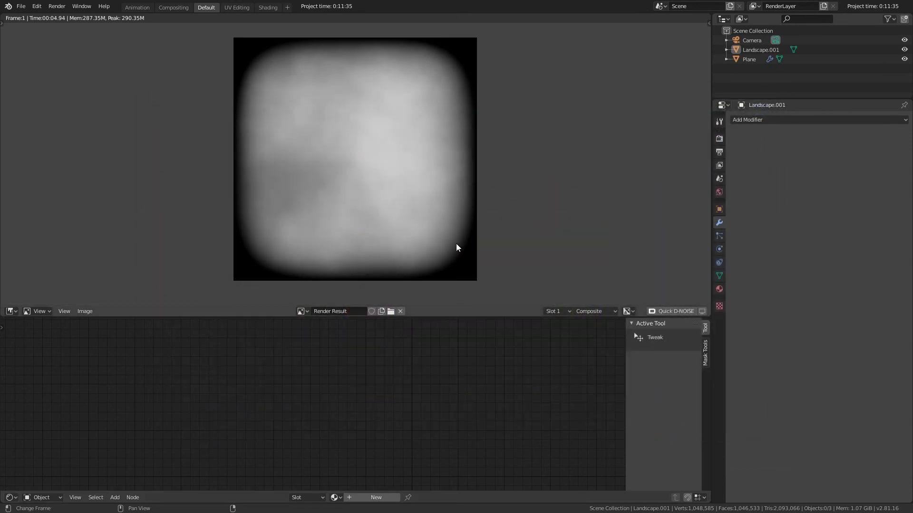
- Check the compositing node setup, return to the 3D scene, and hide the new landscape and the camera
scroll(428, 228, "down", 4)
left_click(185, 7)
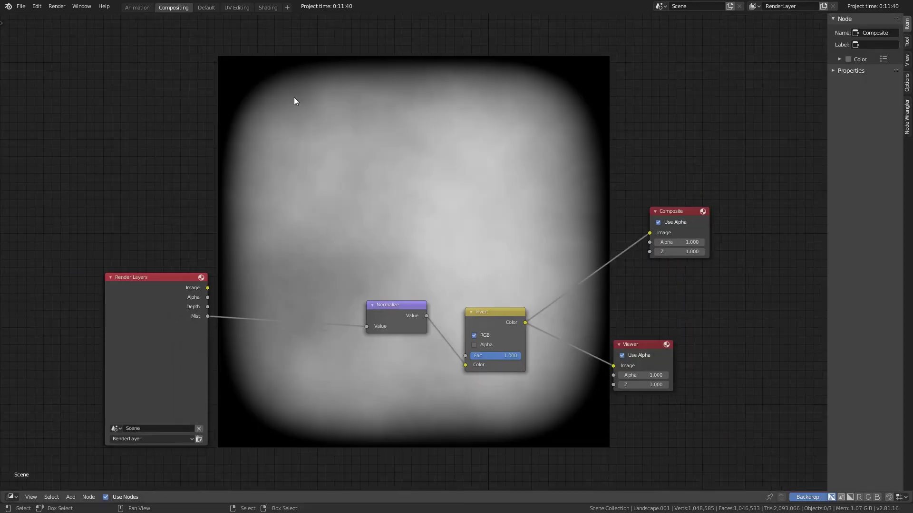
left_click(206, 8)
key("Escape")
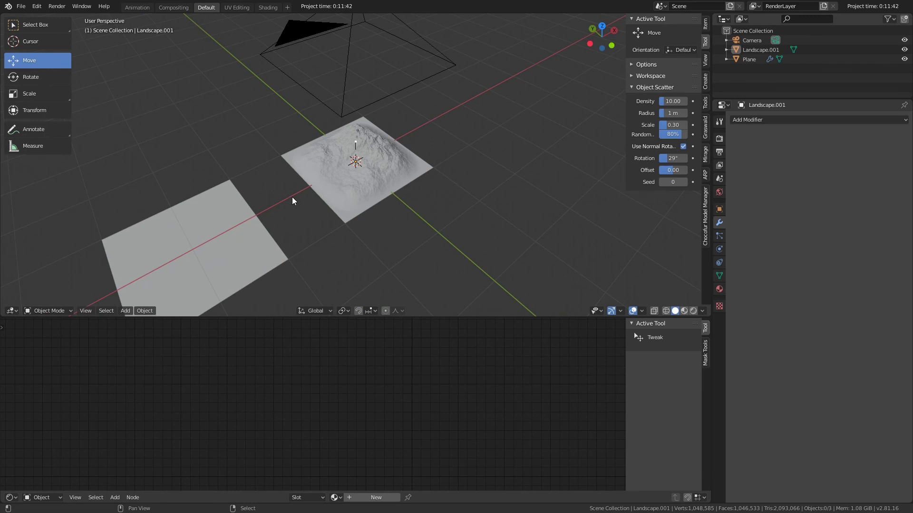
middle_click_drag(292, 201, 368, 186, "shift")
left_click(509, 148)
left_click(468, 78, "shift")
key("h")
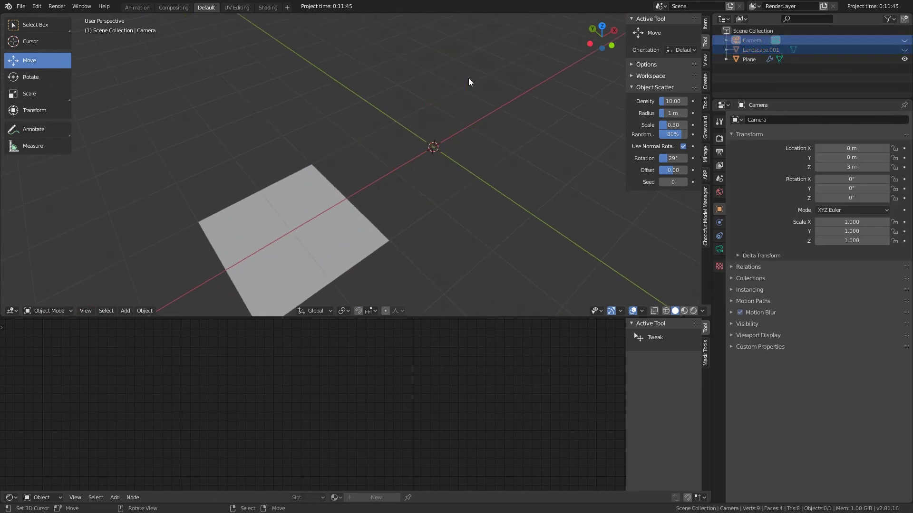
- Switch the viewport to rendered shading and add a point light
left_click(692, 311)
middle_click_drag(421, 225, 403, 210)
key("shift+a")
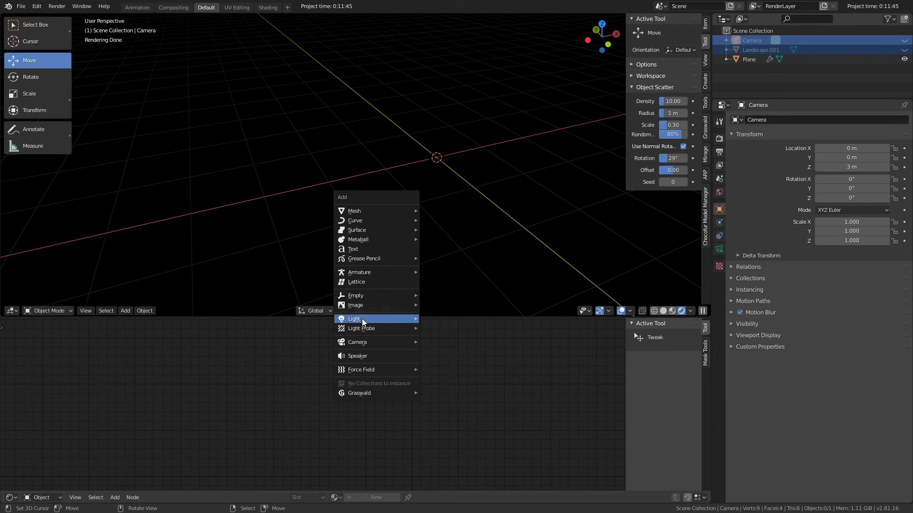
mouse_move(362, 320)
left_click(450, 318)
- Move the point light from the origin to beside and above the displaced plane
middle_click_drag(455, 190, 481, 207)
key("g")
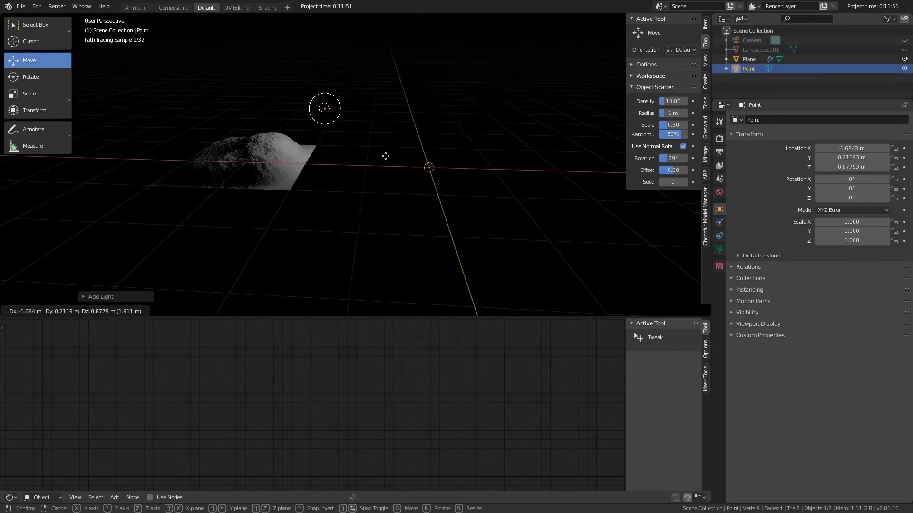
left_click(323, 164)
middle_click_drag(323, 164, 518, 153)
- Set the point light's power to 47.1 W and place a duplicate of it on the other side of the displaced plane
left_click(719, 249)
key("shift+d")
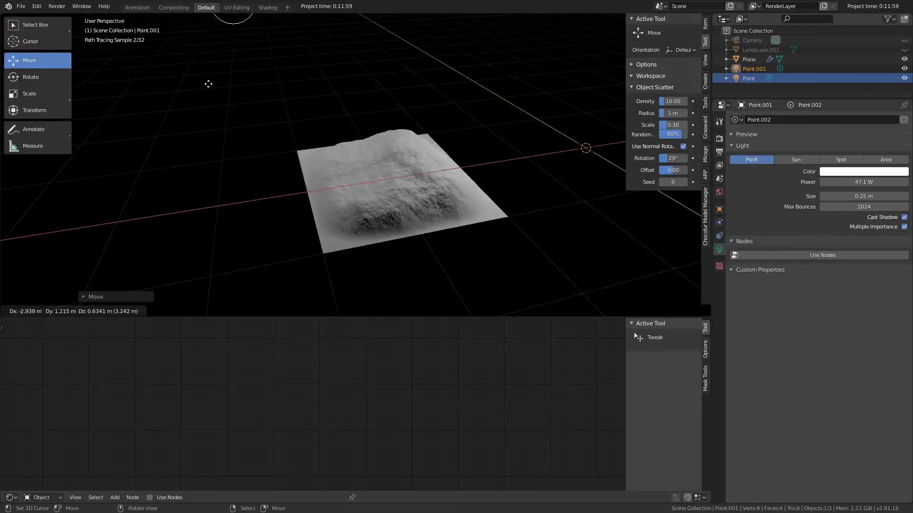
left_click(176, 155)
- Check the displaced plane's surface up close and hide the viewport overlays
scroll(371, 176, "up", 3)
middle_click_drag(373, 177, 416, 190)
left_click(402, 187)
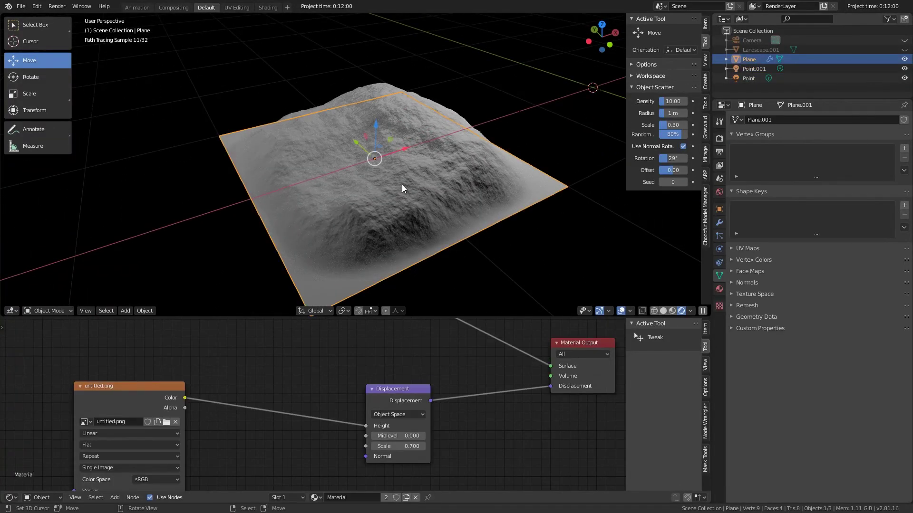
scroll(401, 185, "up", 6)
scroll(554, 260, "down", 3)
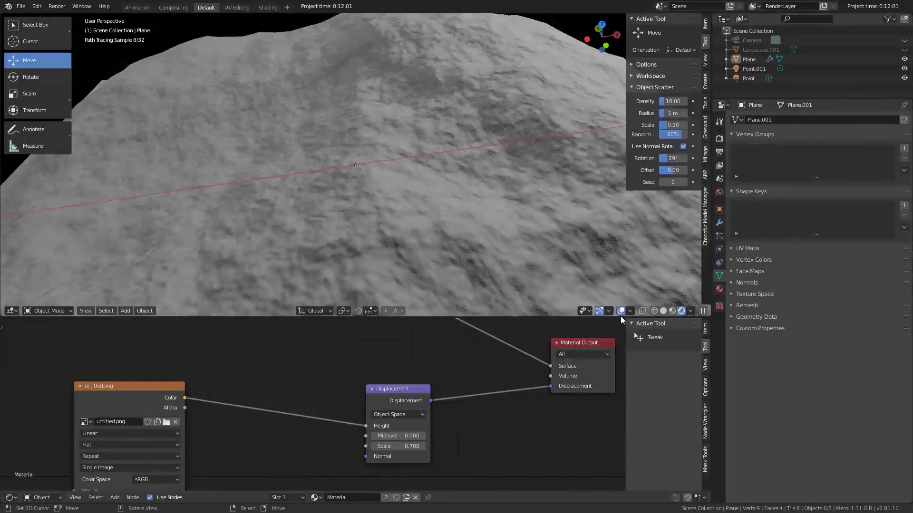
left_click(621, 311)
scroll(418, 215, "down", 8)
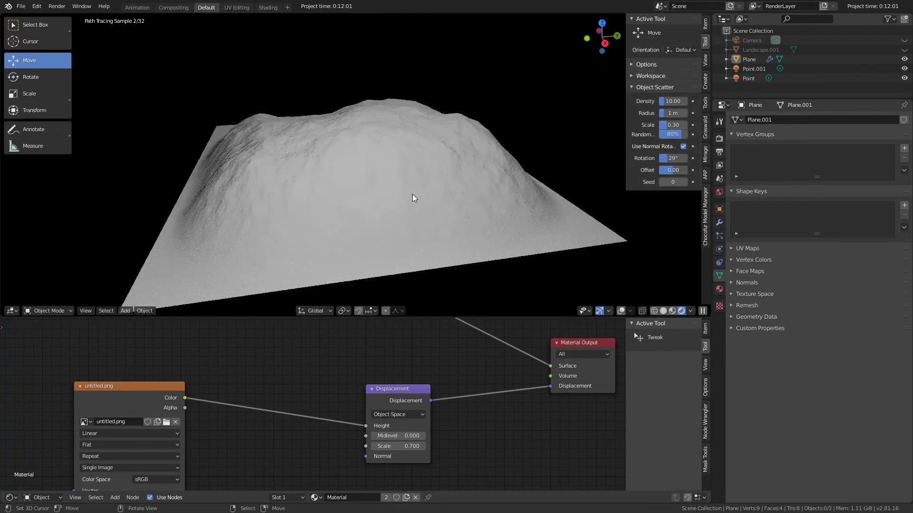
- Apply smooth shading to the displaced plane
middle_click_drag(413, 198, 491, 219)
scroll(491, 221, "up", 8)
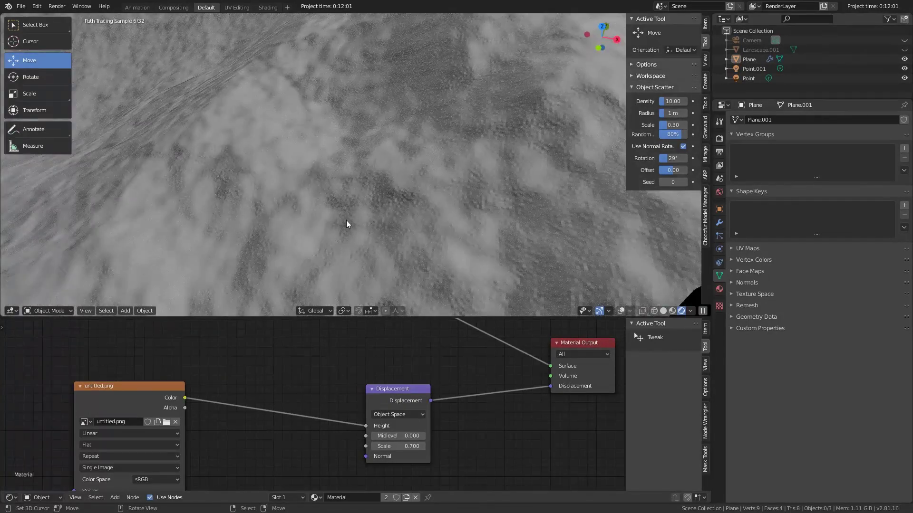
middle_click_drag(346, 222, 409, 202)
left_click(409, 200)
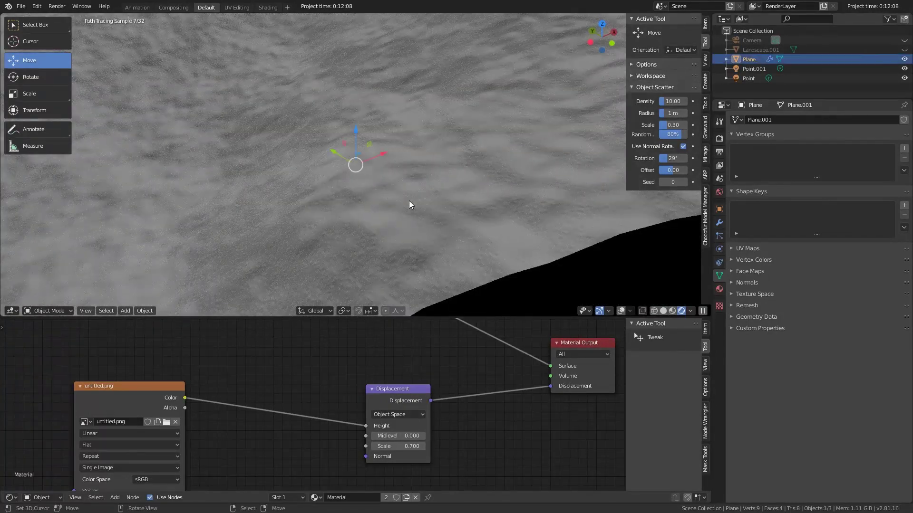
right_click(409, 201)
left_click(408, 201)
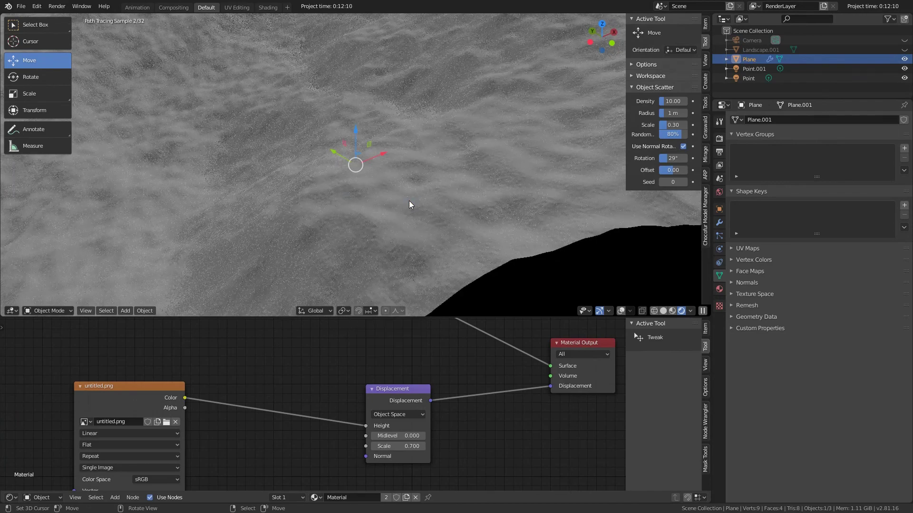
scroll(409, 201, "down", 5)
right_click(409, 201)
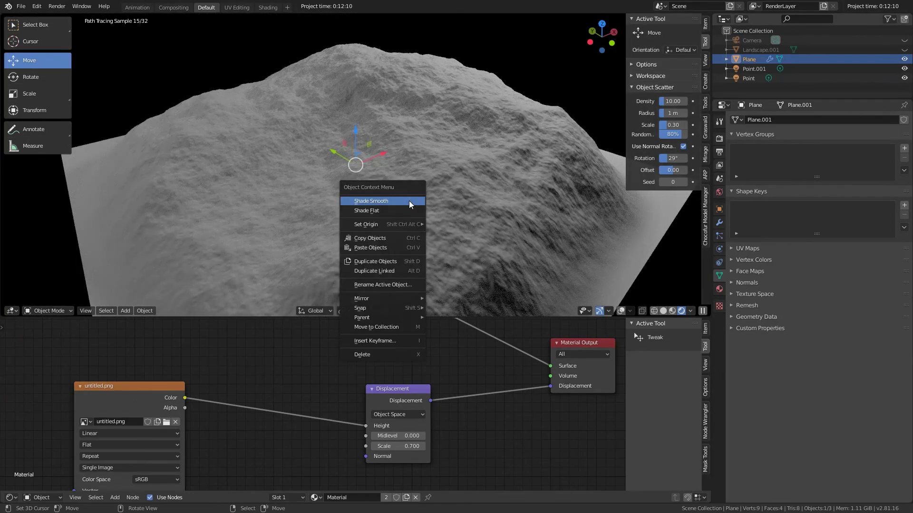
left_click(409, 200)
- Examine the smooth-shaded terrain's relief and fine surface detail from several angles and distances
mouse_move(546, 225)
middle_mouse_down()
mouse_move(367, 200)
mouse_move(436, 193)
mouse_move(257, 186)
mouse_move(438, 176)
mouse_move(345, 199)
mouse_move(383, 187)
mouse_move(369, 191)
mouse_move(459, 242)
mouse_move(510, 222)
mouse_move(487, 218)
middle_mouse_up()
scroll(345, 199, "up", 4)
scroll(369, 191, "down", 4)
scroll(447, 215, "up", 3)
scroll(447, 215, "up", 1)
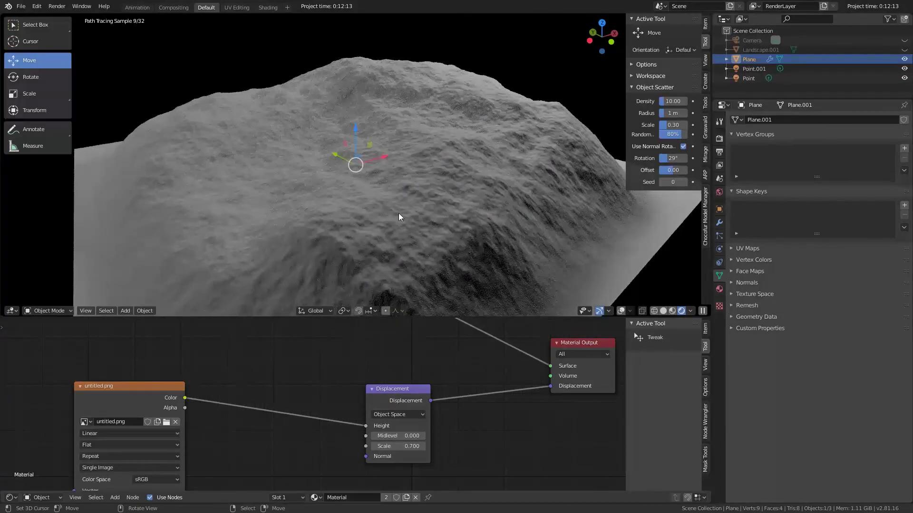
scroll(342, 214, "down", 3)
middle_click_drag(335, 214, 458, 210)
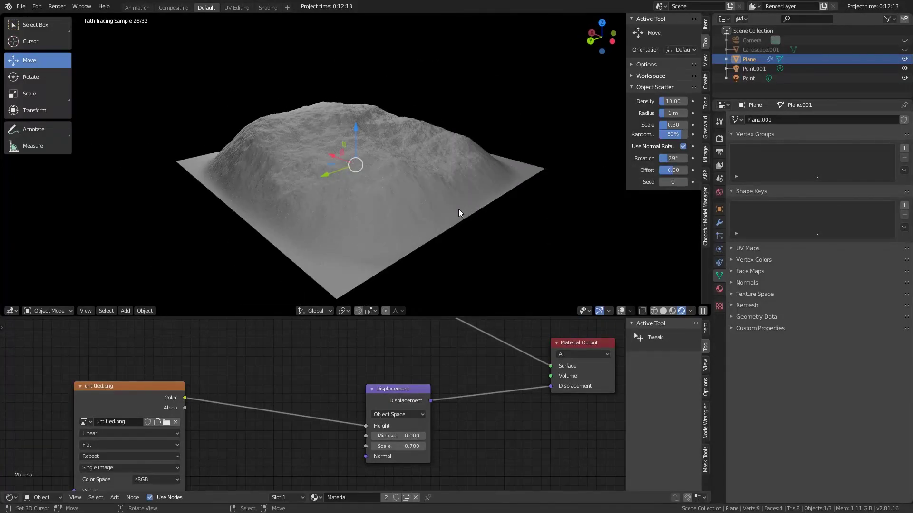
scroll(392, 215, "up", 2)
mouse_move(393, 215)
middle_mouse_down()
mouse_move(450, 205)
mouse_move(390, 220)
mouse_move(315, 213)
mouse_move(458, 222)
mouse_move(359, 229)
mouse_move(454, 242)
middle_mouse_up()
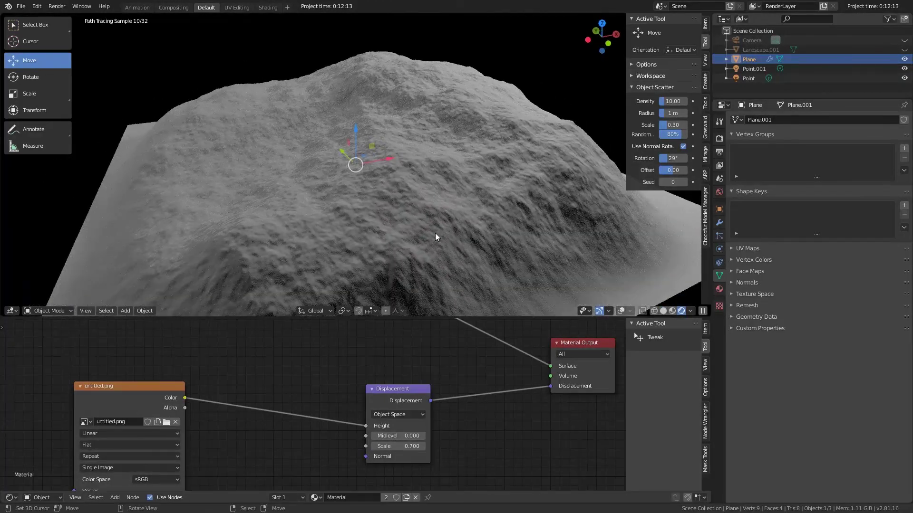
scroll(398, 232, "down", 2)
middle_click_drag(397, 232, 417, 231)
- Switch the plane into Edit Mode and back to Object Mode to refresh its adaptive subdivision, and check the terrain
key("Tab")
key("Tab")
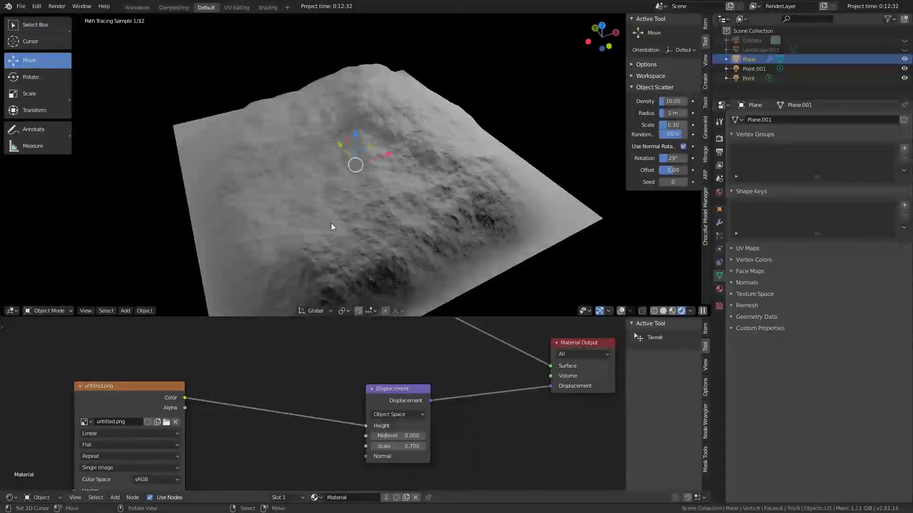
scroll(331, 223, "up", 4)
middle_click_drag(413, 198, 378, 183)
scroll(450, 195, "down", 6)
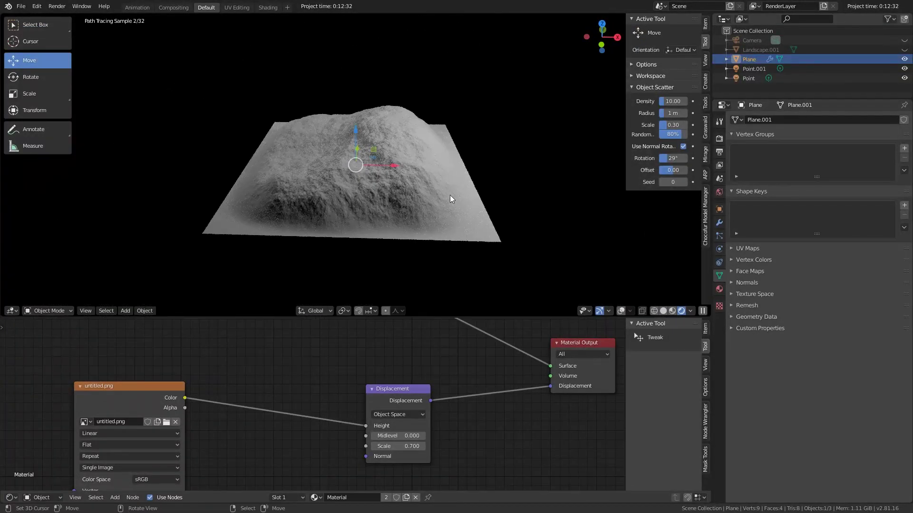